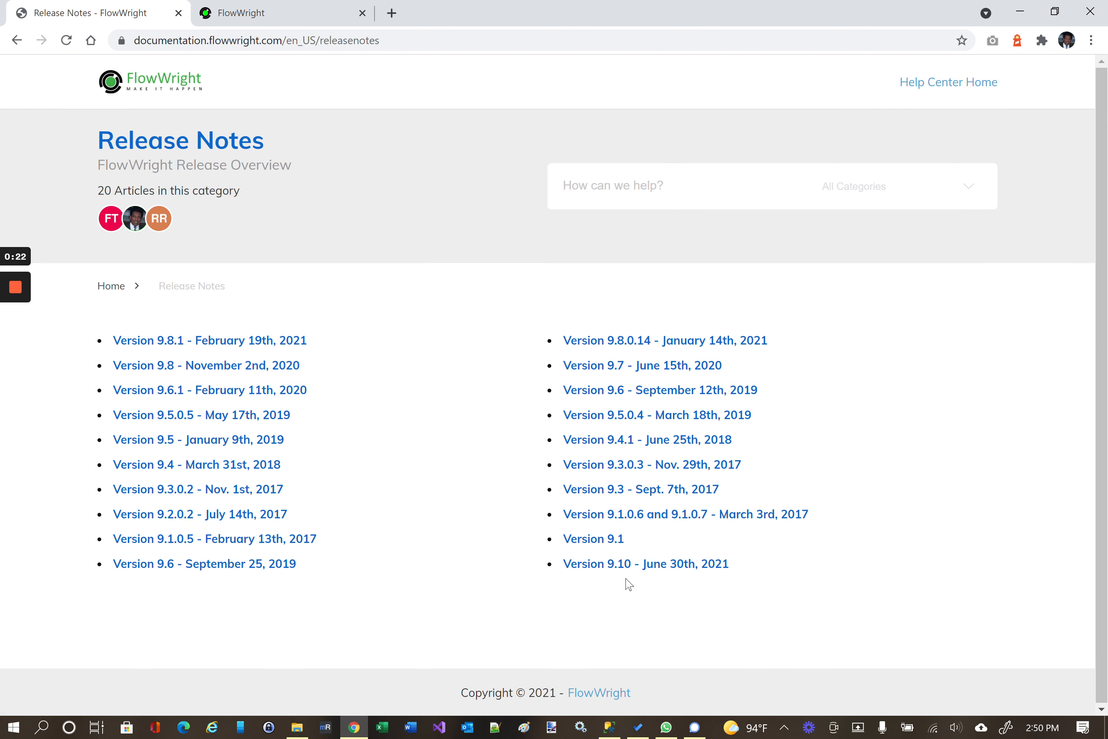
Open the 'Version 9.10 - June 30th, 2021' release notes and scroll through its feature list.
click(604, 567)
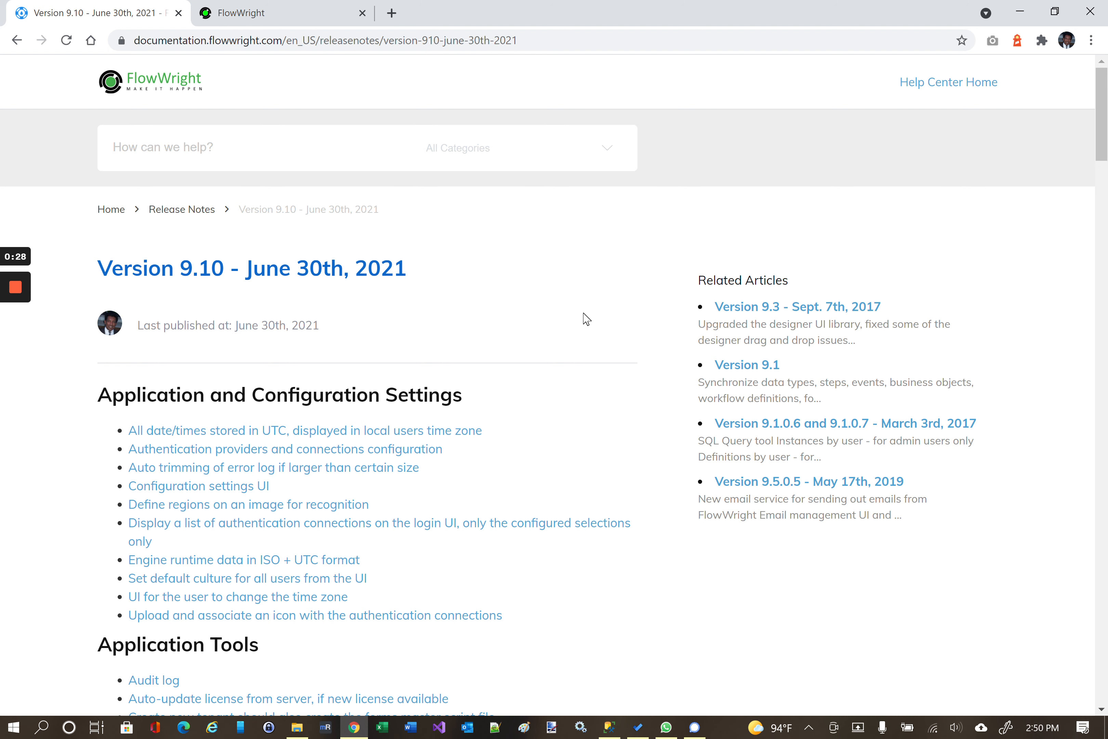
scroll(586, 319, down, 1)
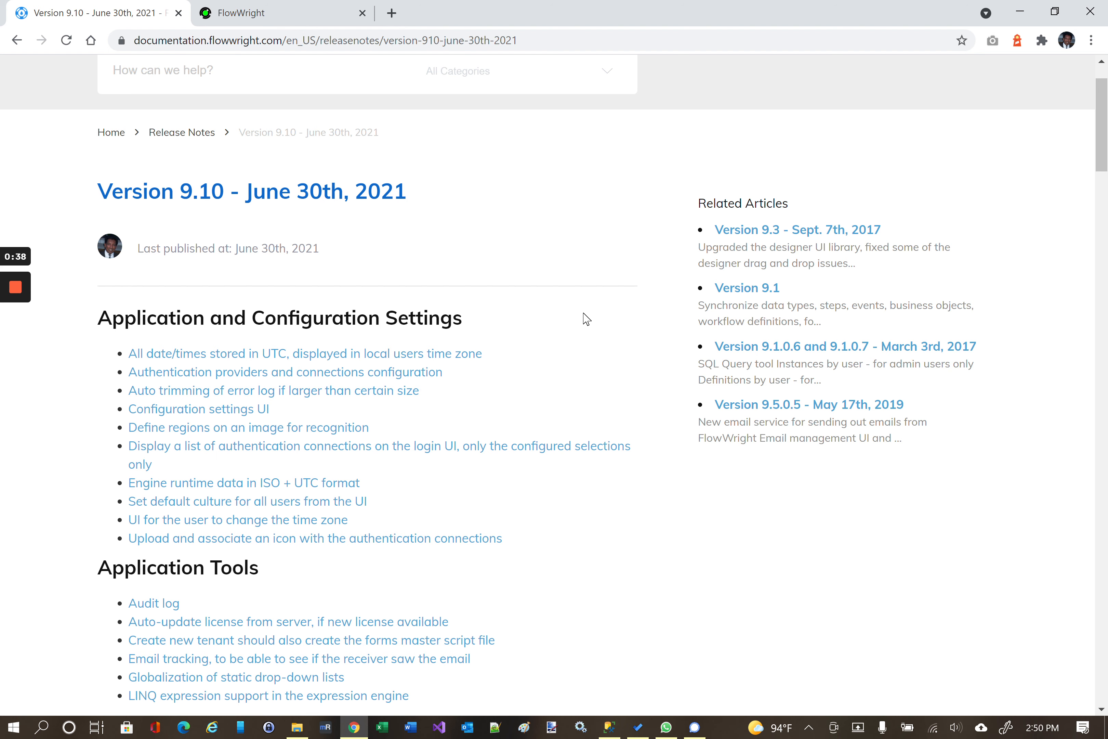
scroll(586, 319, down, 3)
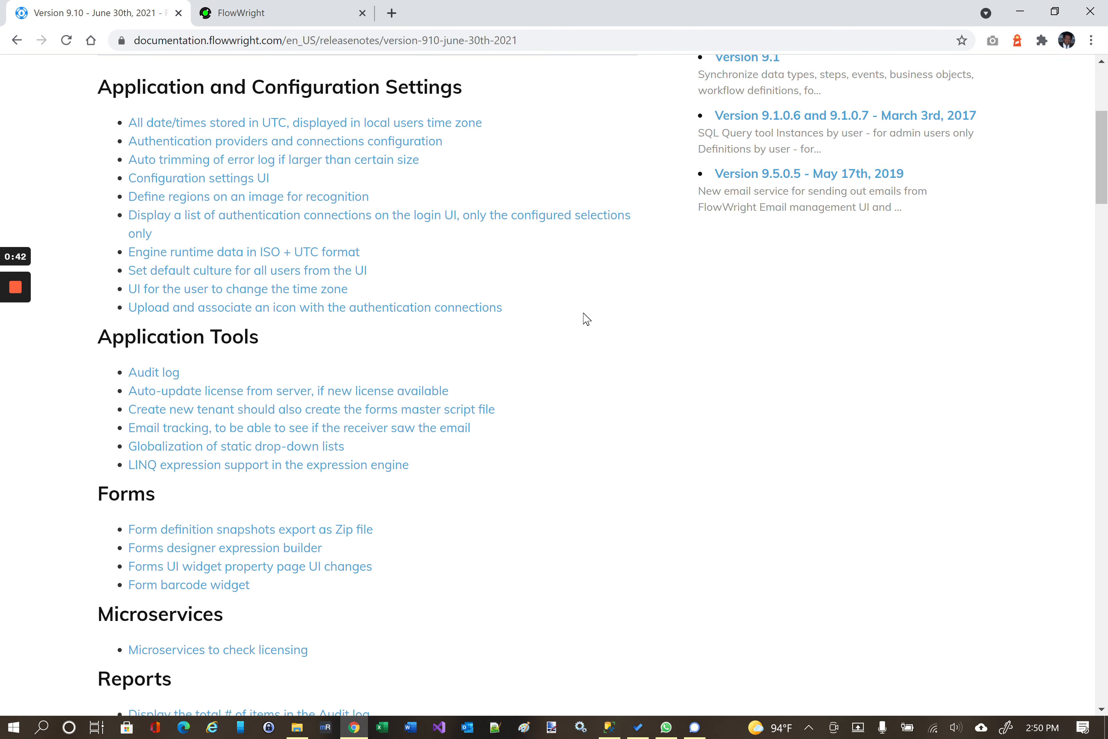
scroll(587, 319, down, 6)
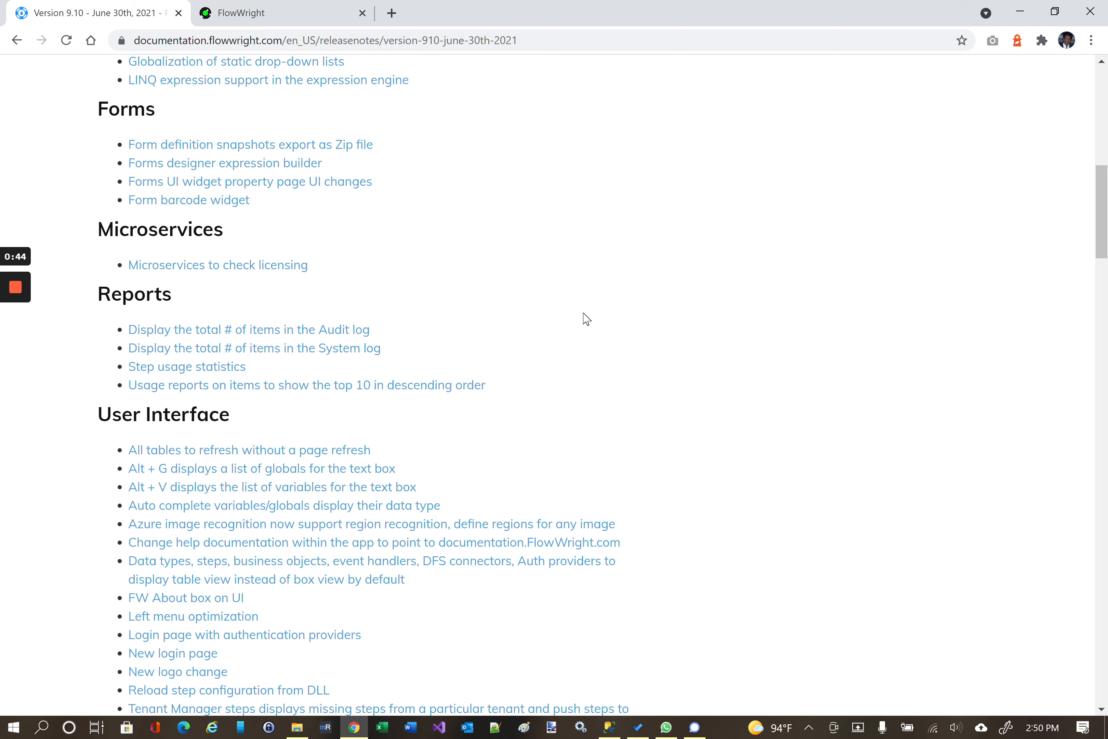
scroll(586, 319, down, 2)
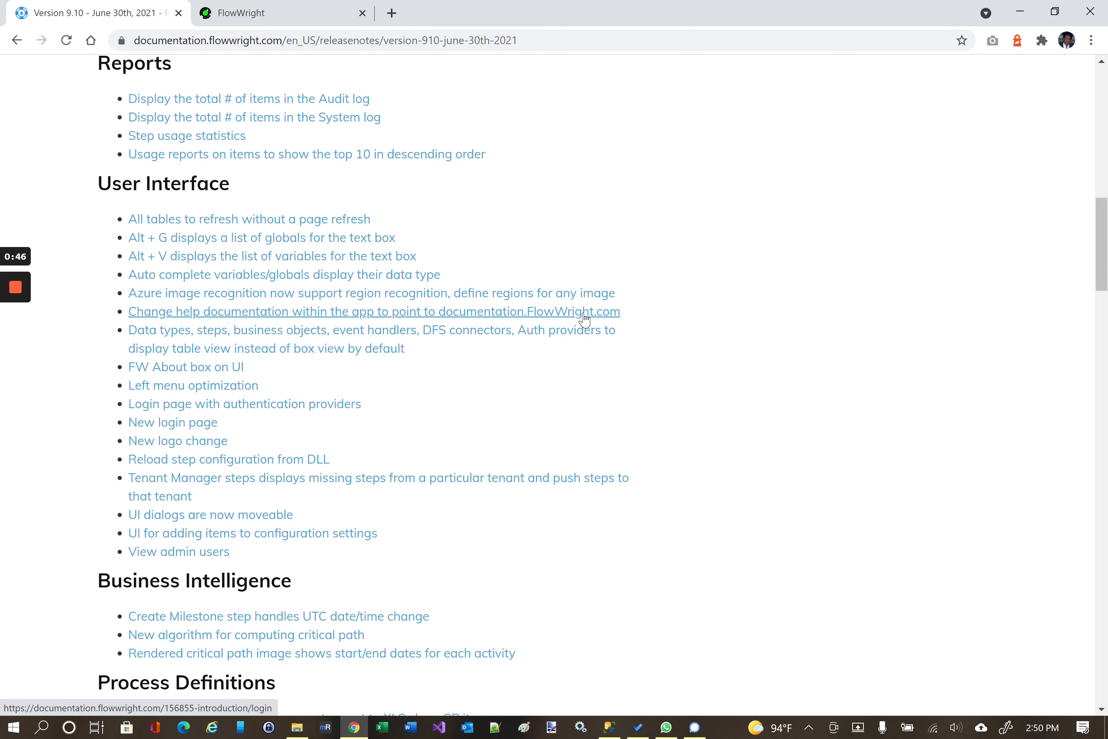
scroll(585, 318, down, 5)
scroll(587, 319, down, 8)
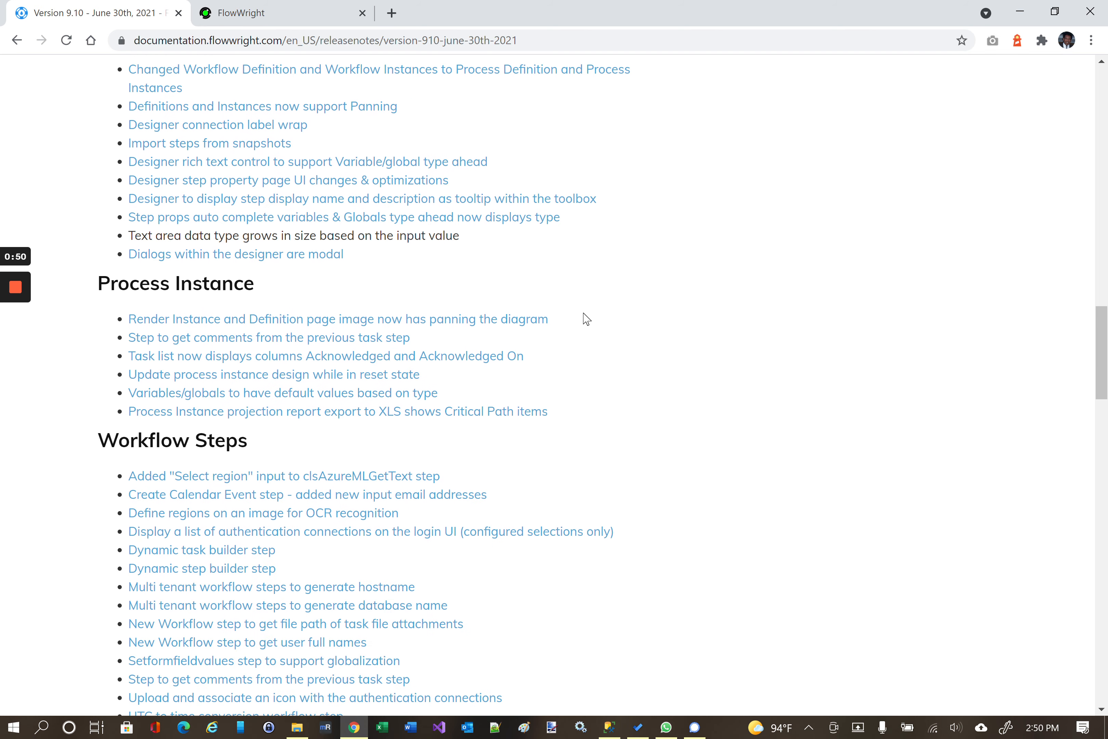
scroll(586, 319, down, 1)
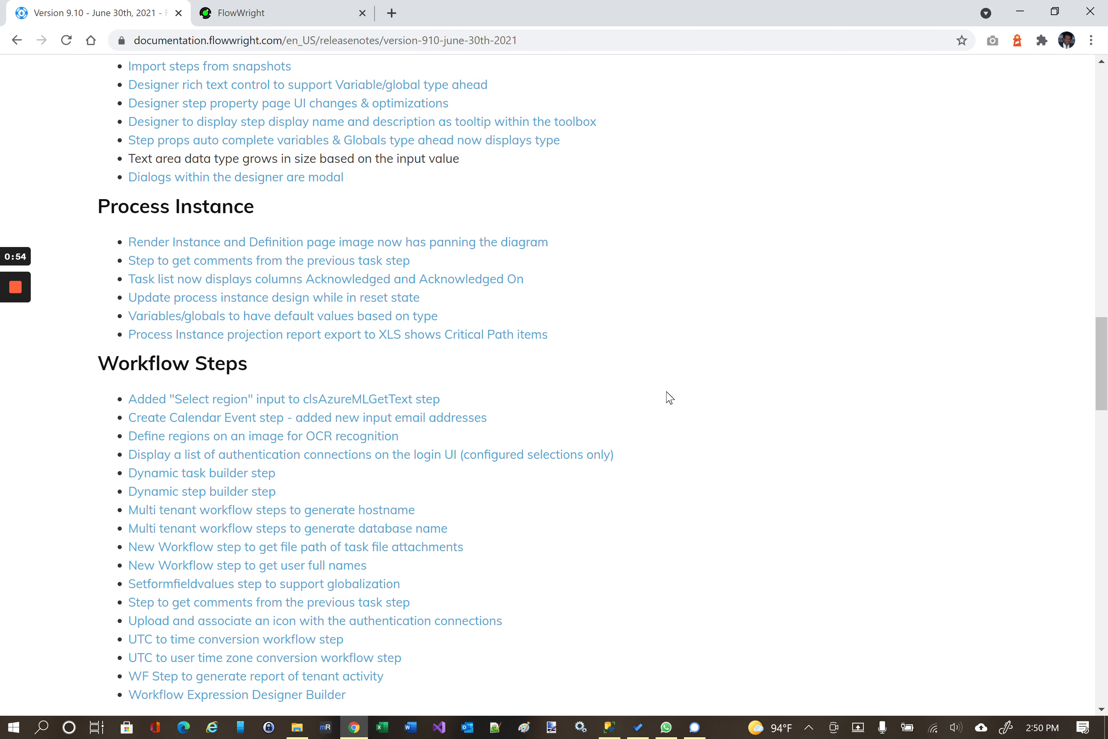
scroll(670, 397, down, 3)
Scroll back to the top of the article and switch to the FlowWright tab.
scroll(669, 397, up, 3)
scroll(669, 397, up, 11)
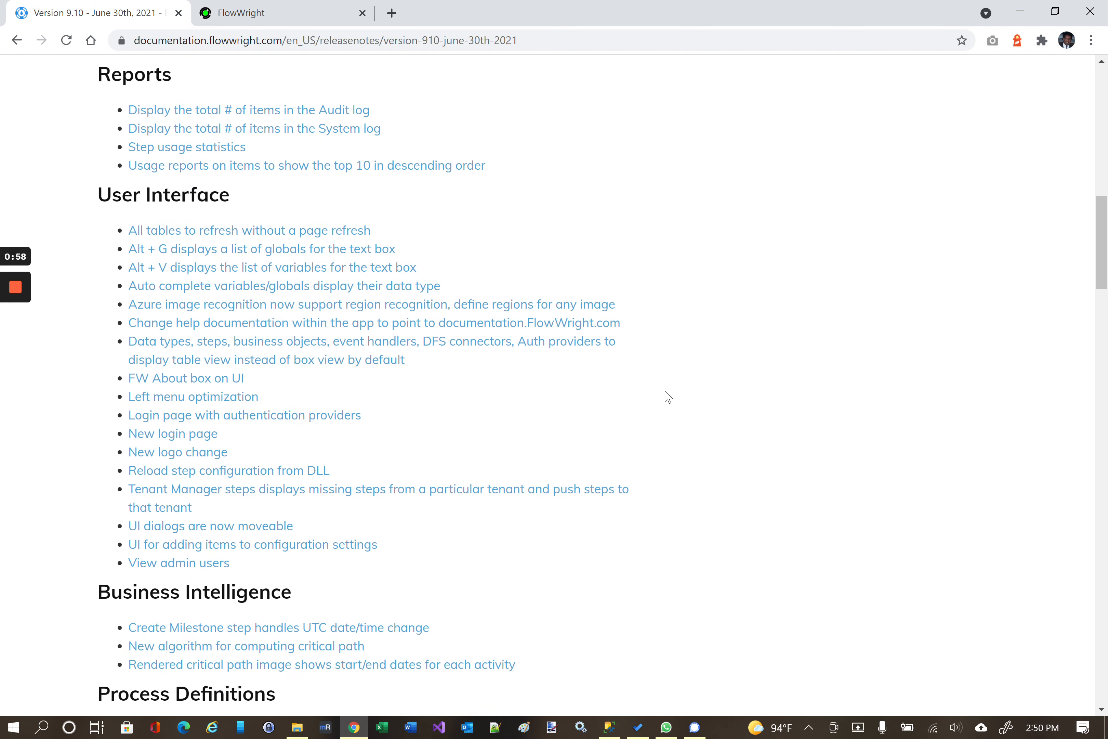
scroll(669, 397, up, 15)
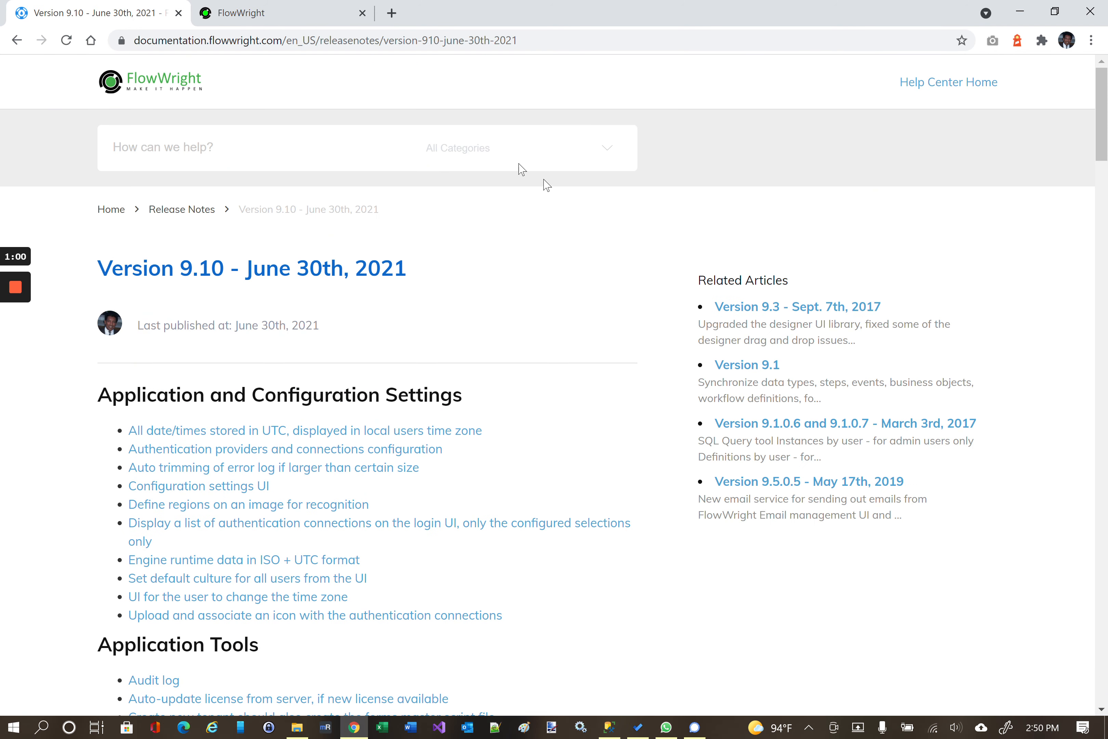
click(315, 7)
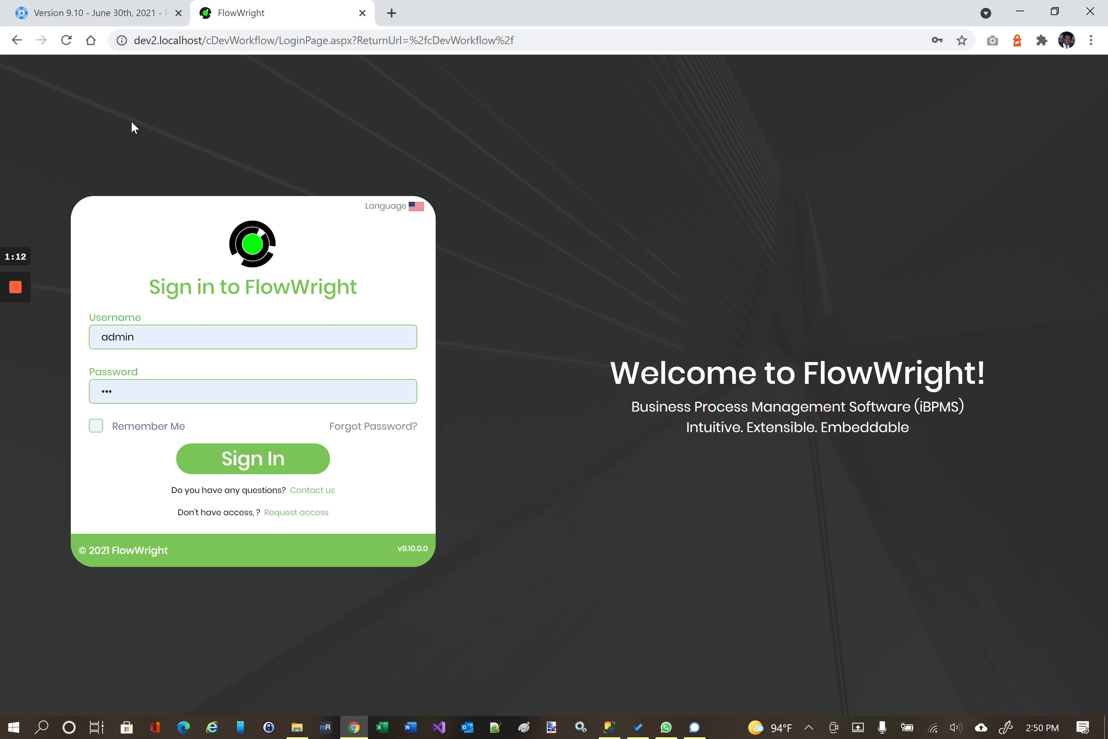
Sign in with the prefilled credentials and expand the left sidebar over the Main dashboard.
click(247, 471)
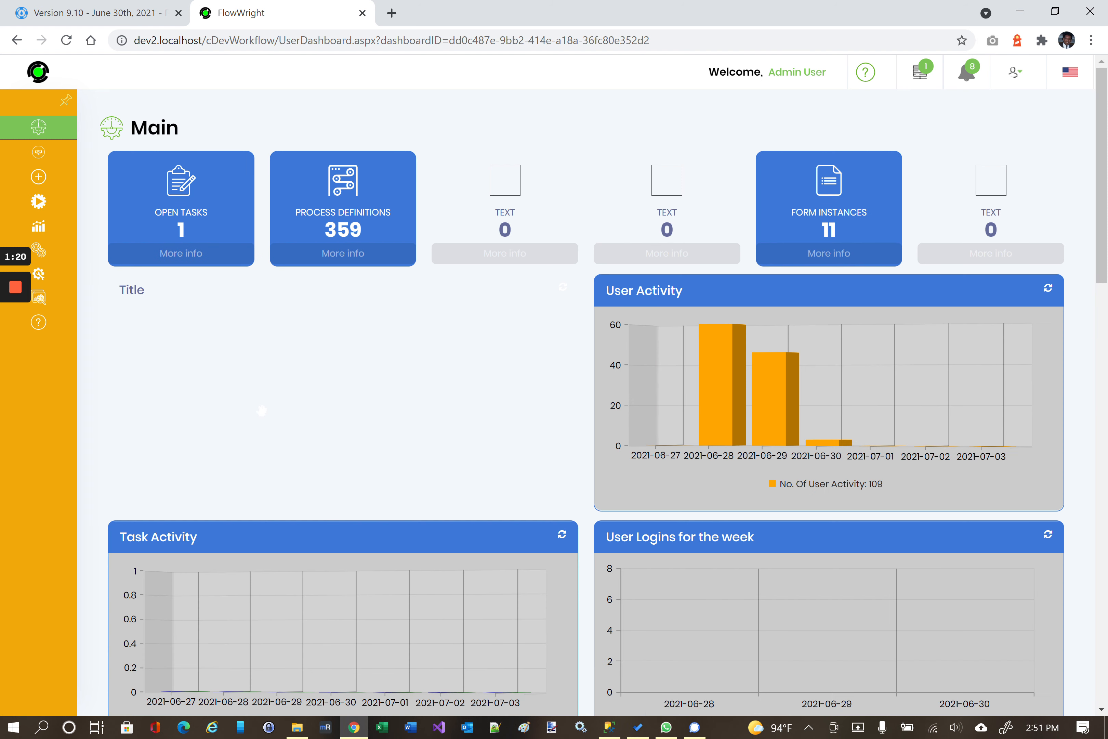
mouse_move(71, 160)
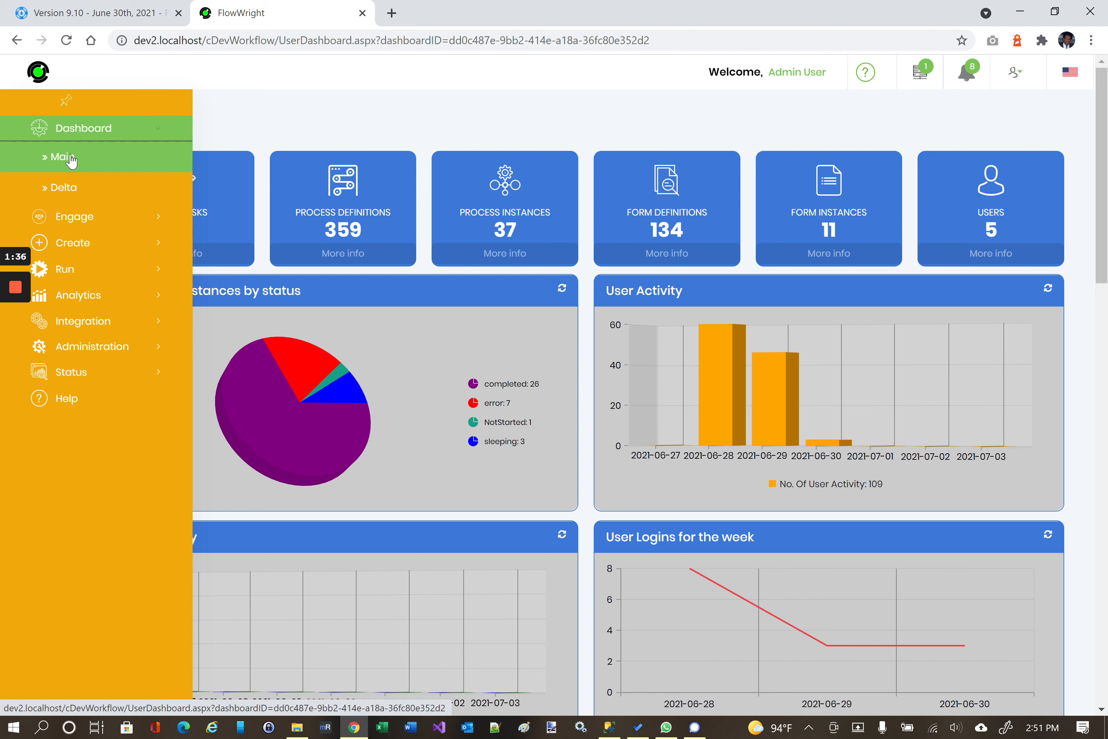
Show the pages under Engage, Create and Run in turn.
click(85, 222)
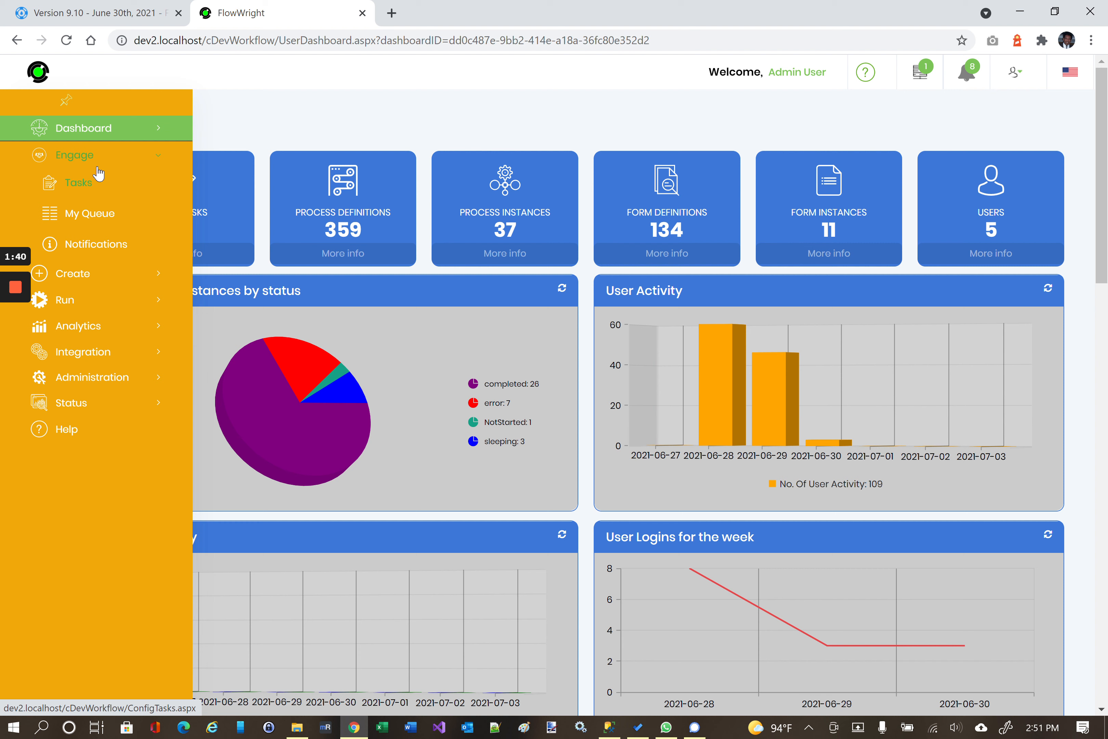
click(76, 274)
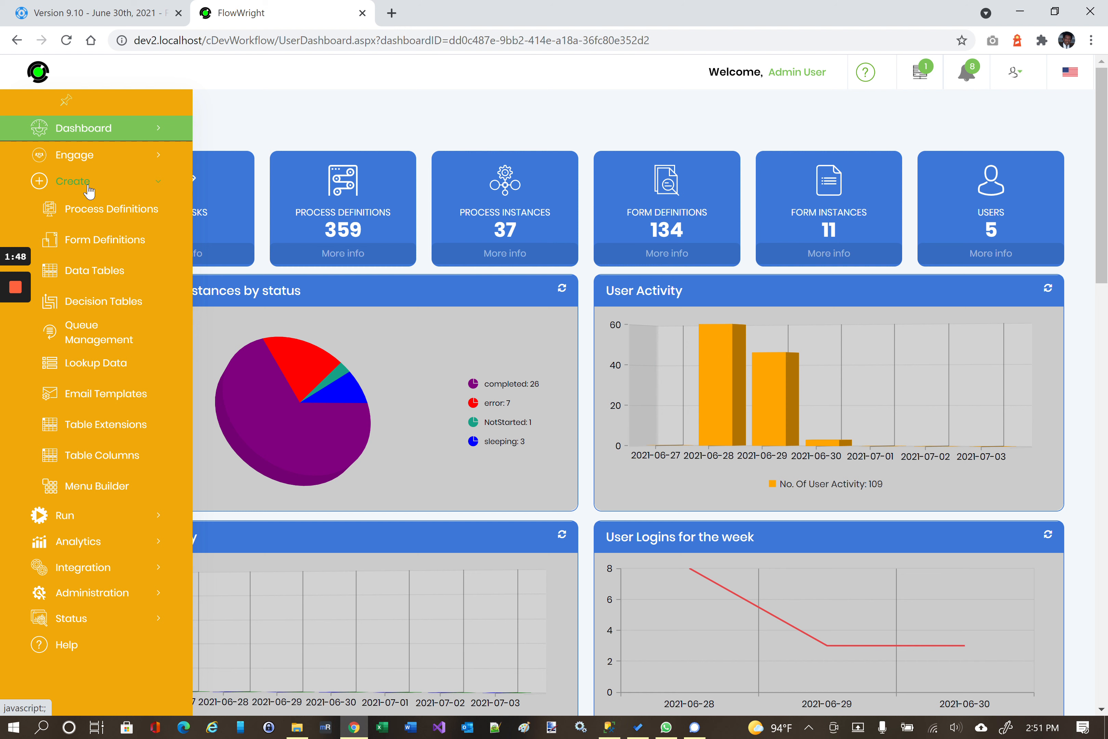
click(88, 188)
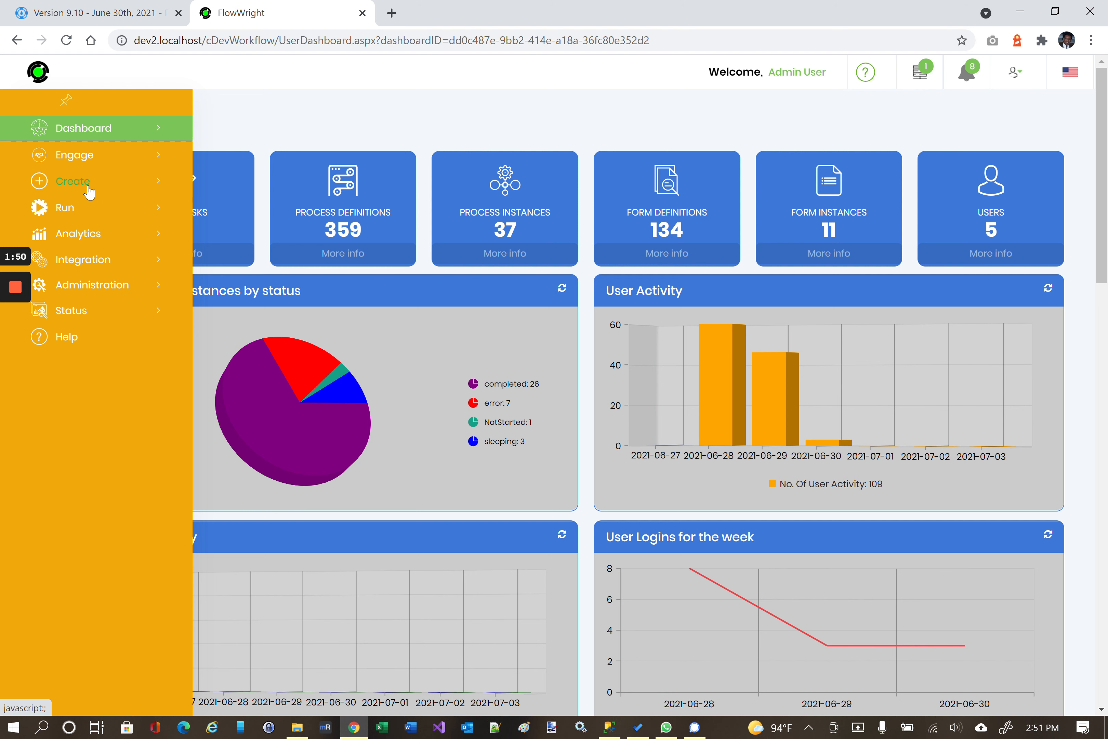
click(63, 208)
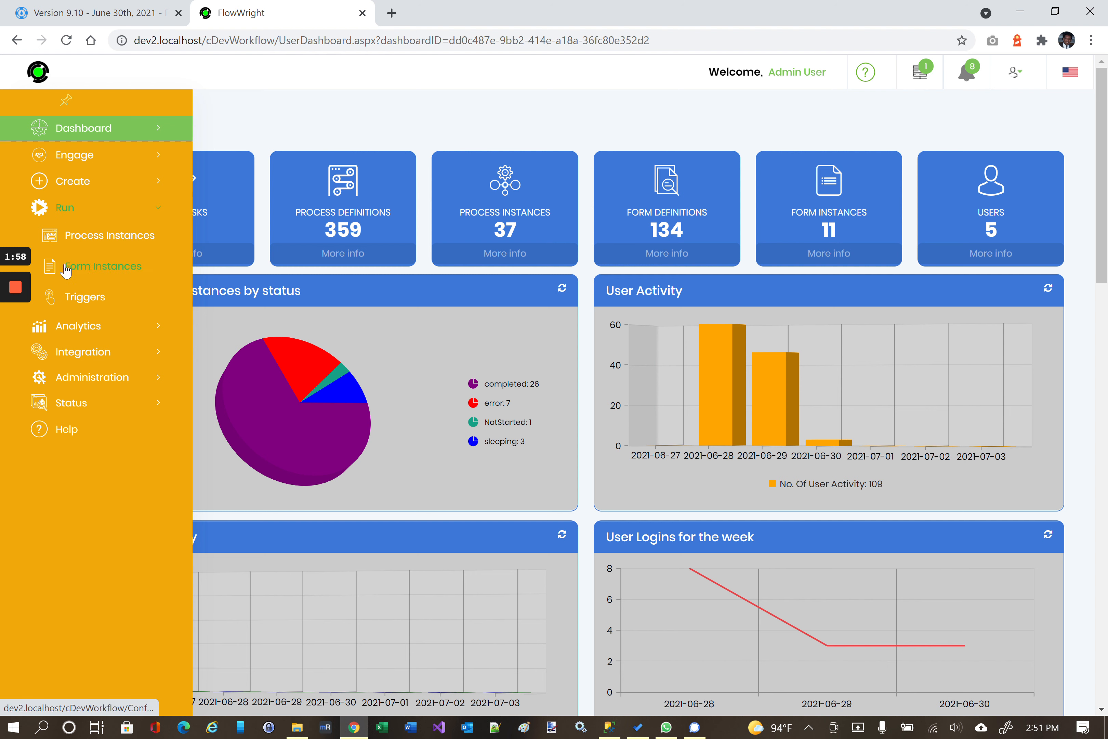
Show the Analytics, Integration and Administration pages, collapsing each afterward.
click(71, 328)
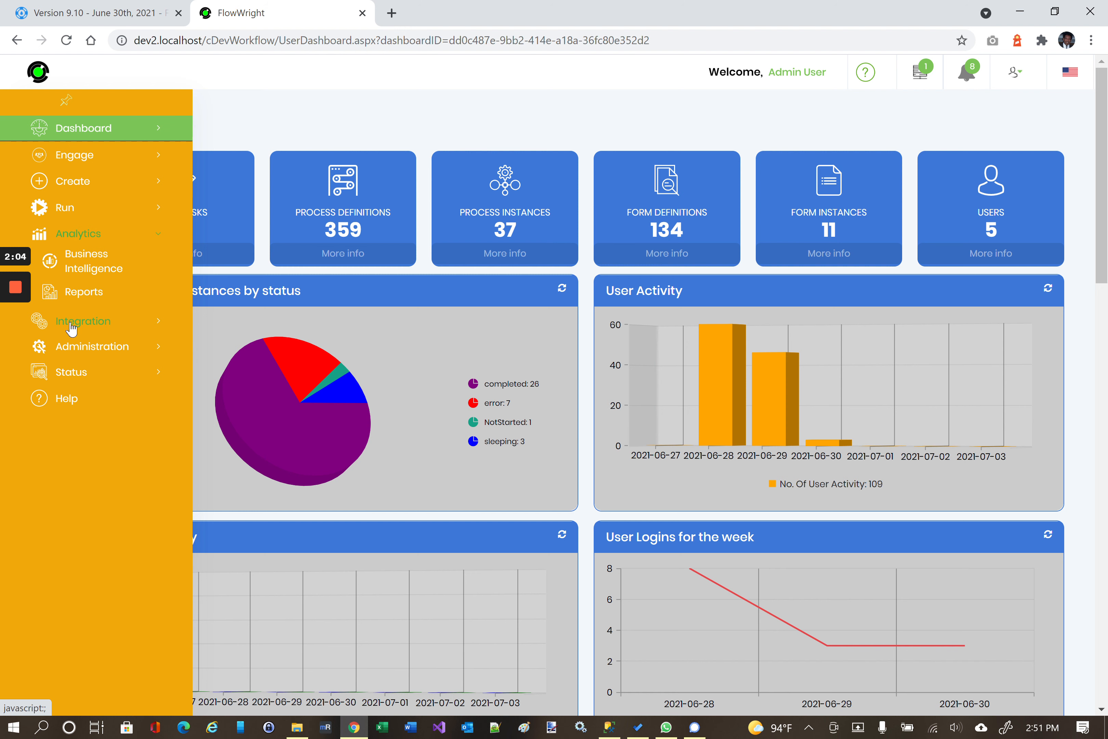
click(72, 328)
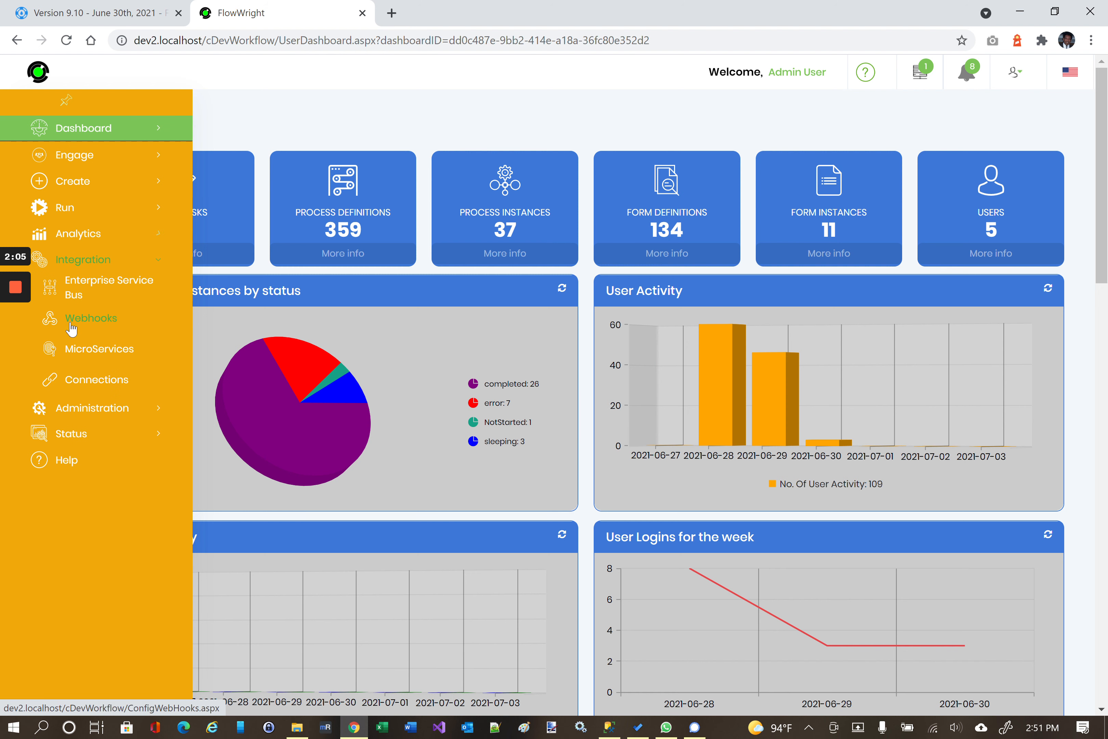
click(97, 265)
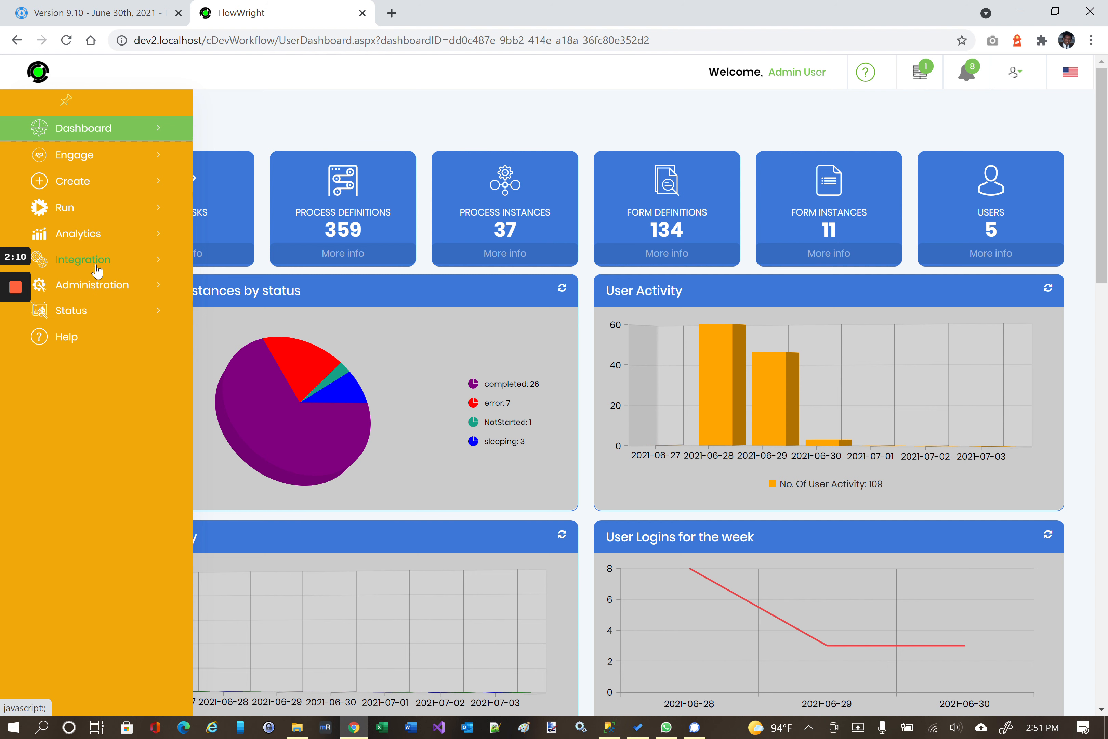
click(94, 286)
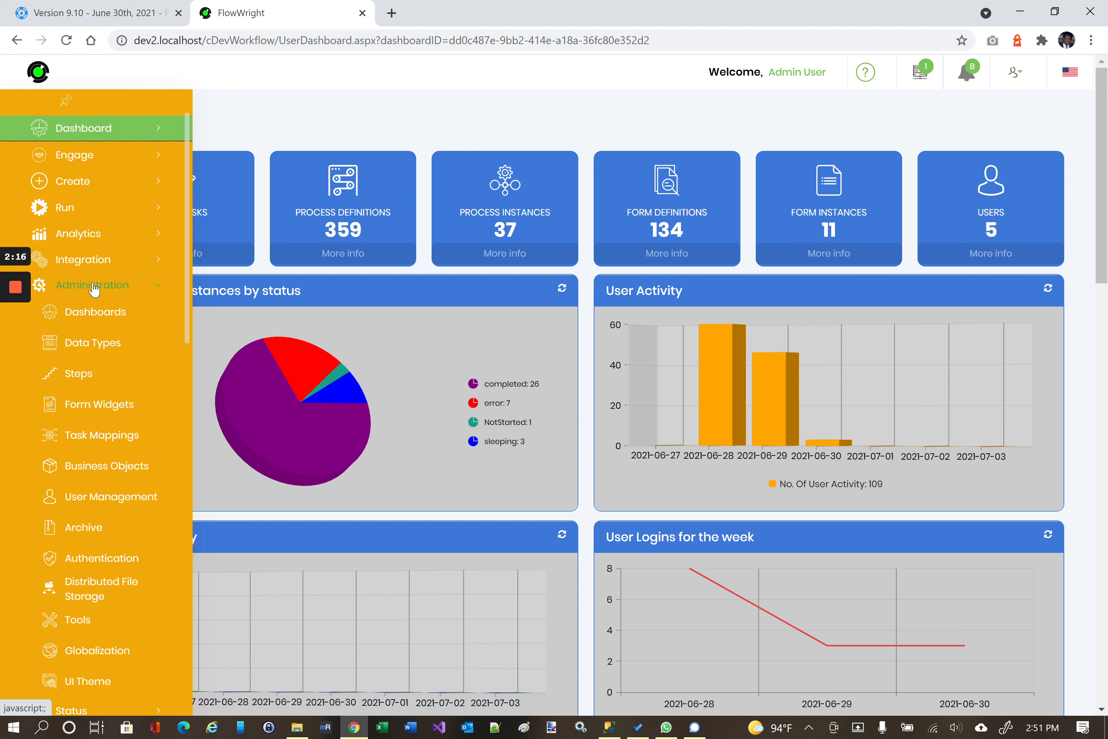
scroll(94, 288, down, 1)
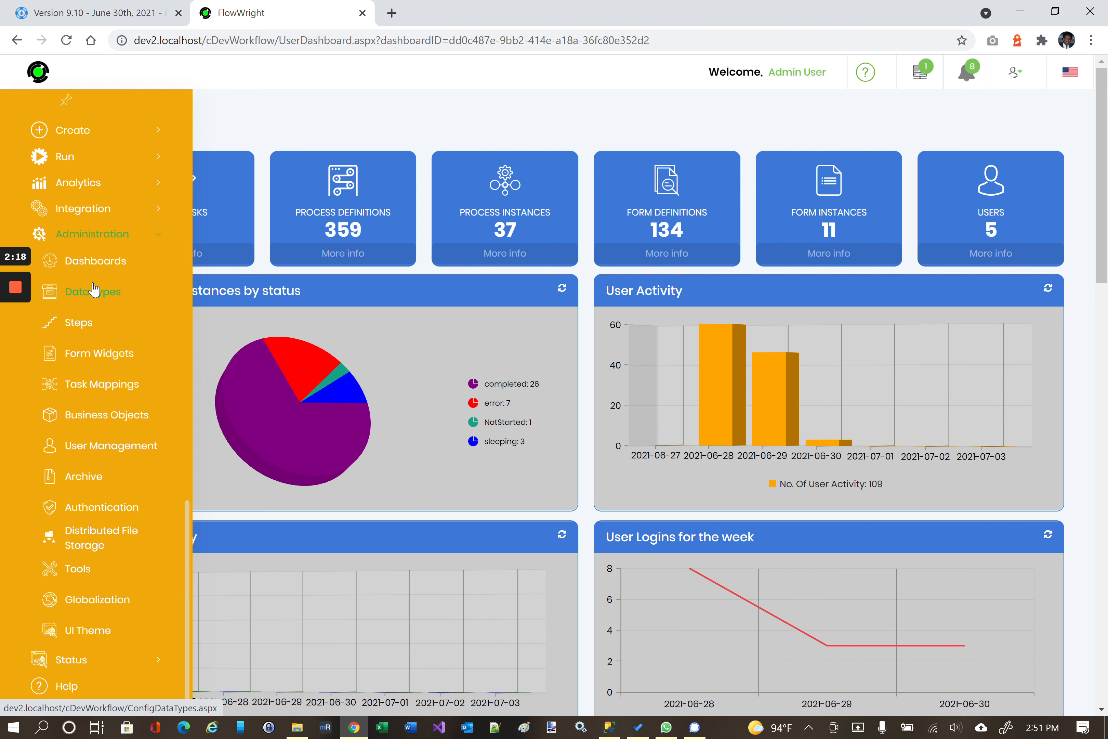
scroll(94, 289, up, 1)
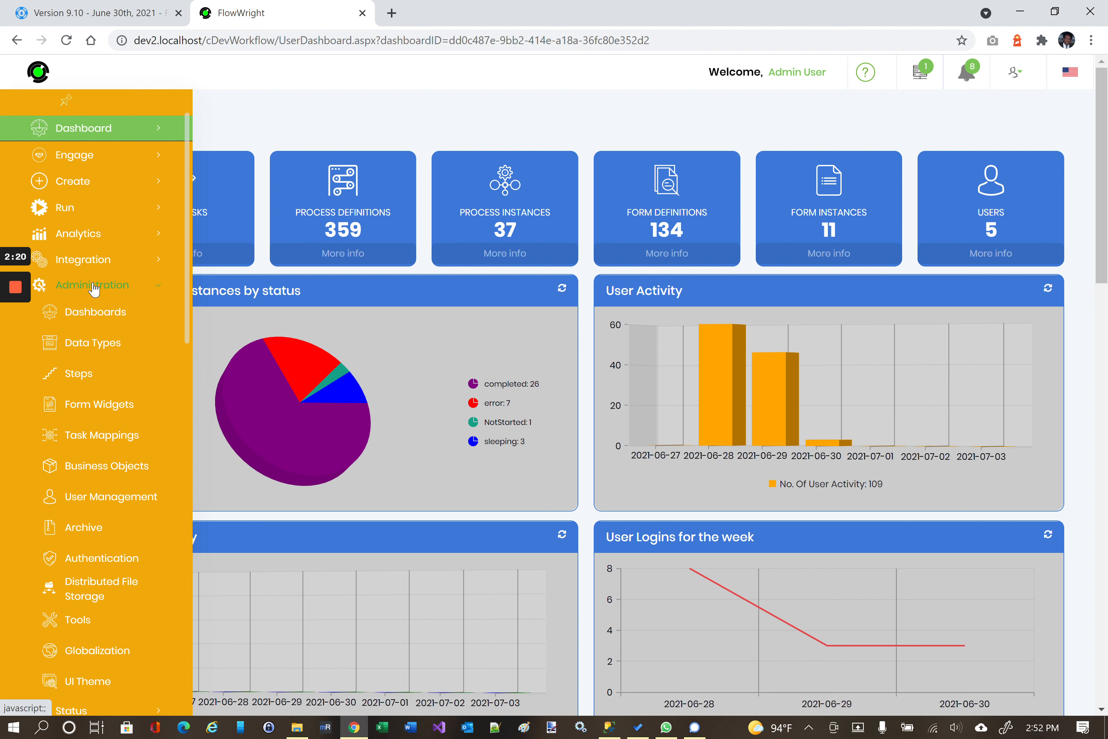
click(94, 288)
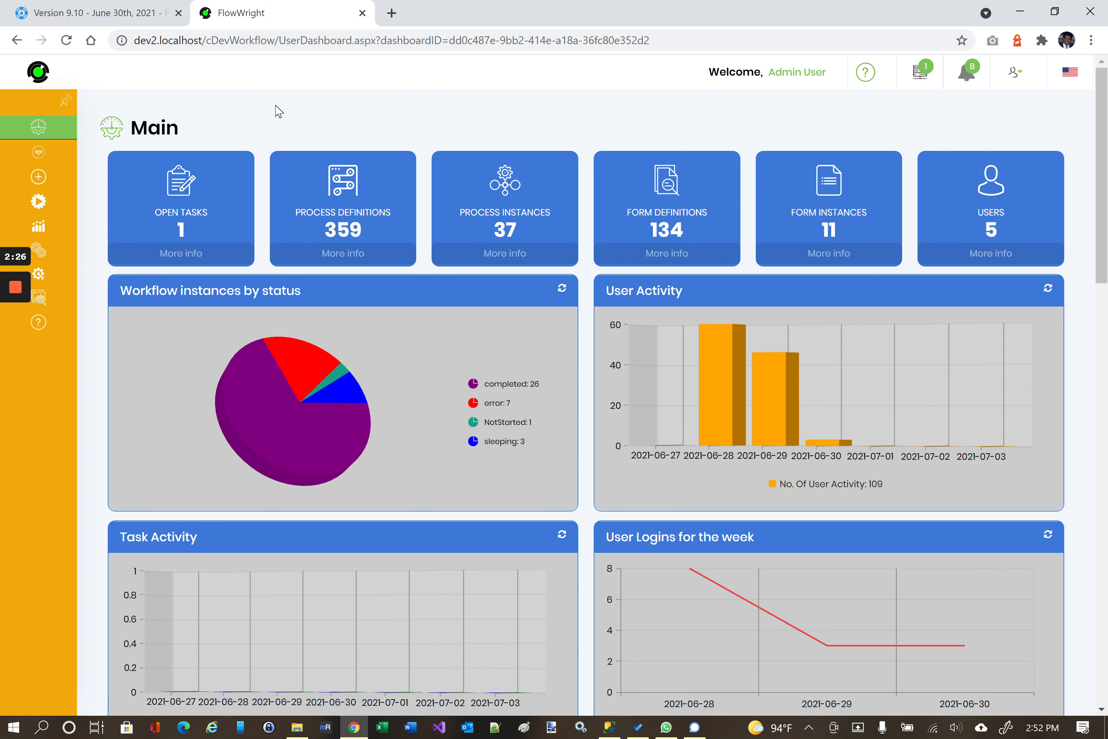
Expand Create again to list Process Definitions, Form Definitions, Data Tables and Menu Builder.
mouse_move(17, 168)
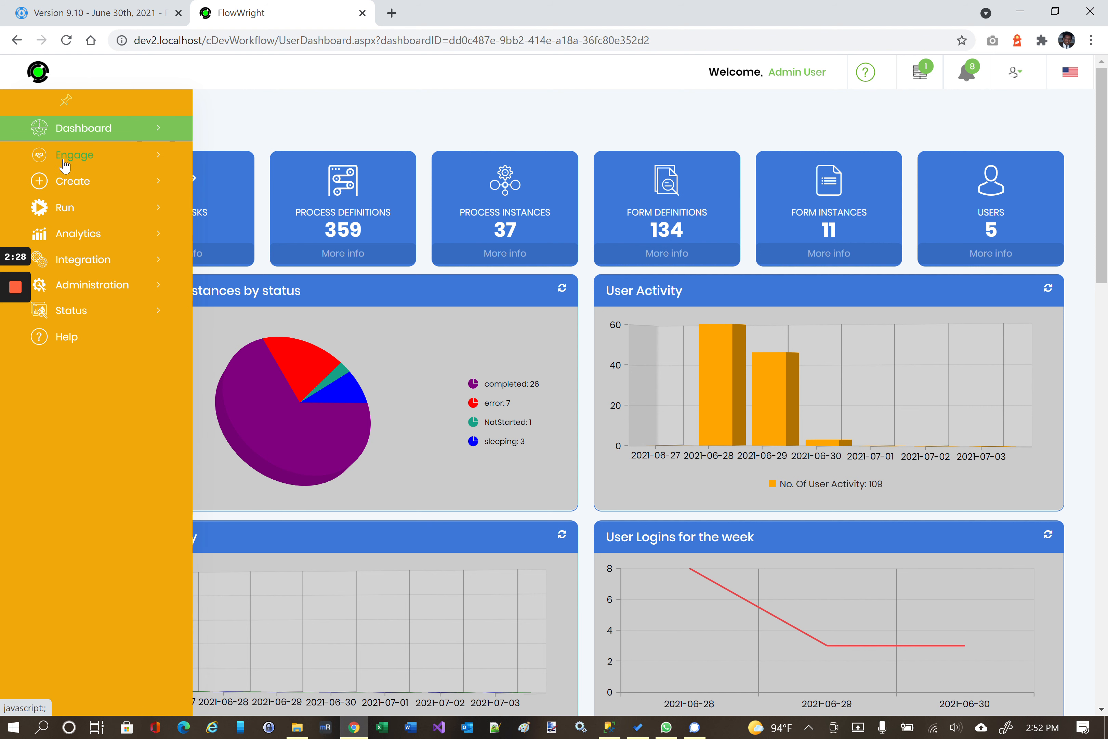
click(76, 185)
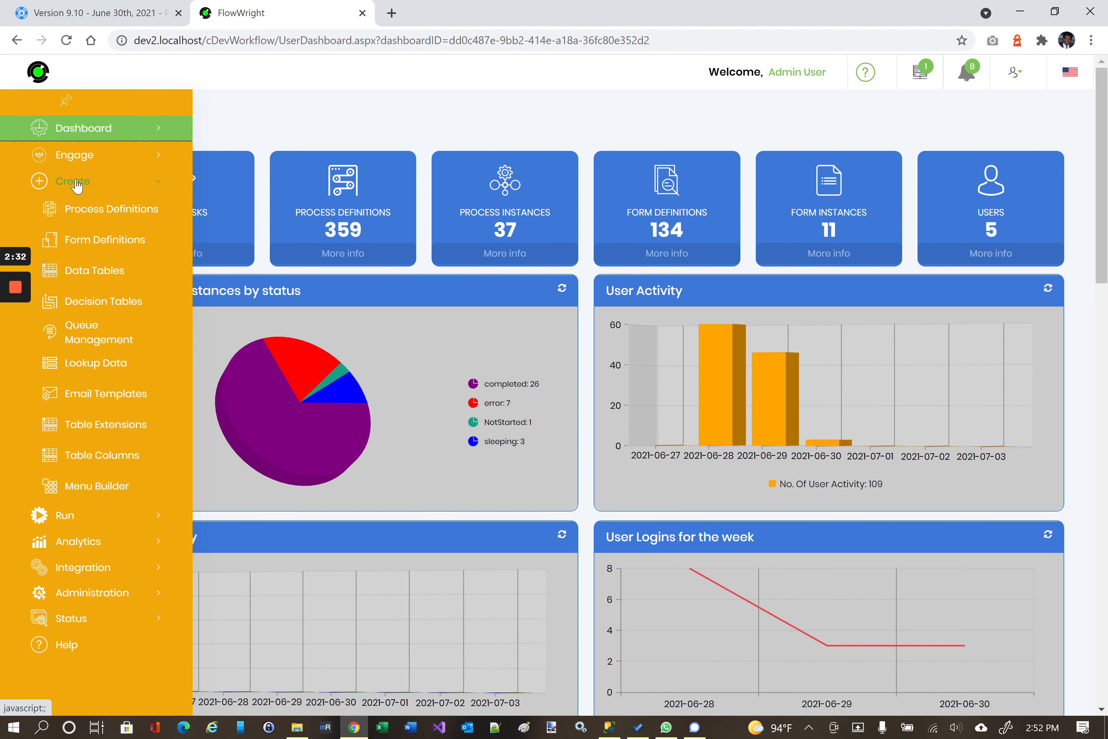
click(82, 216)
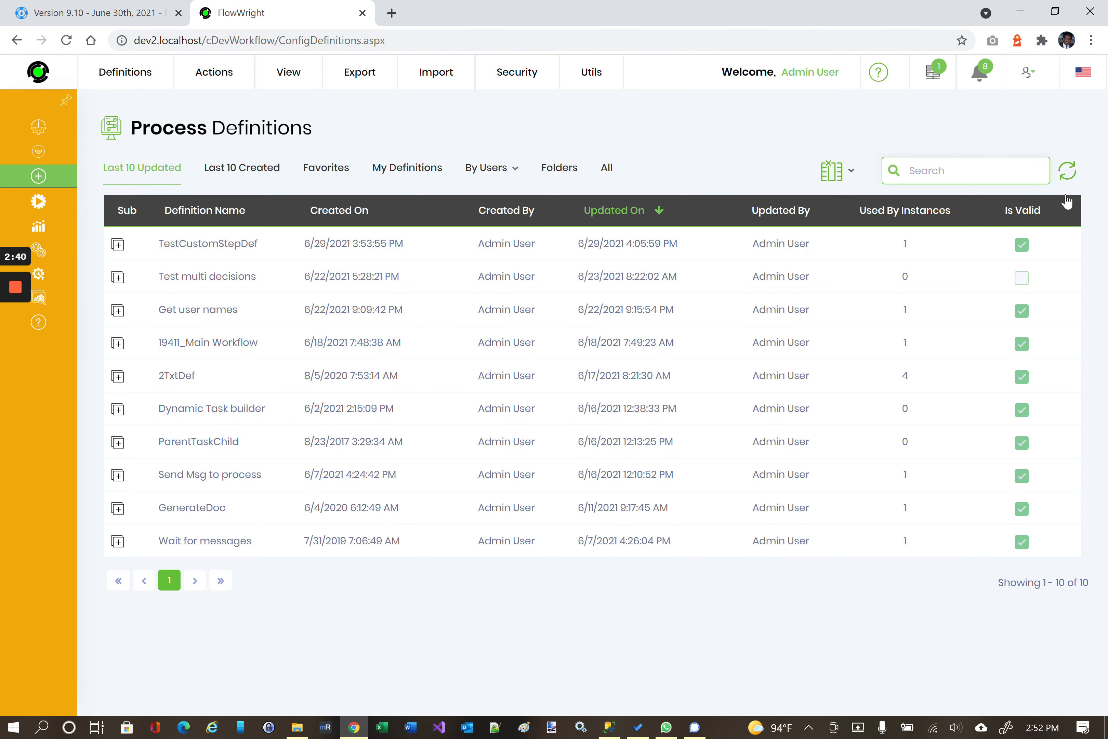
click(1068, 172)
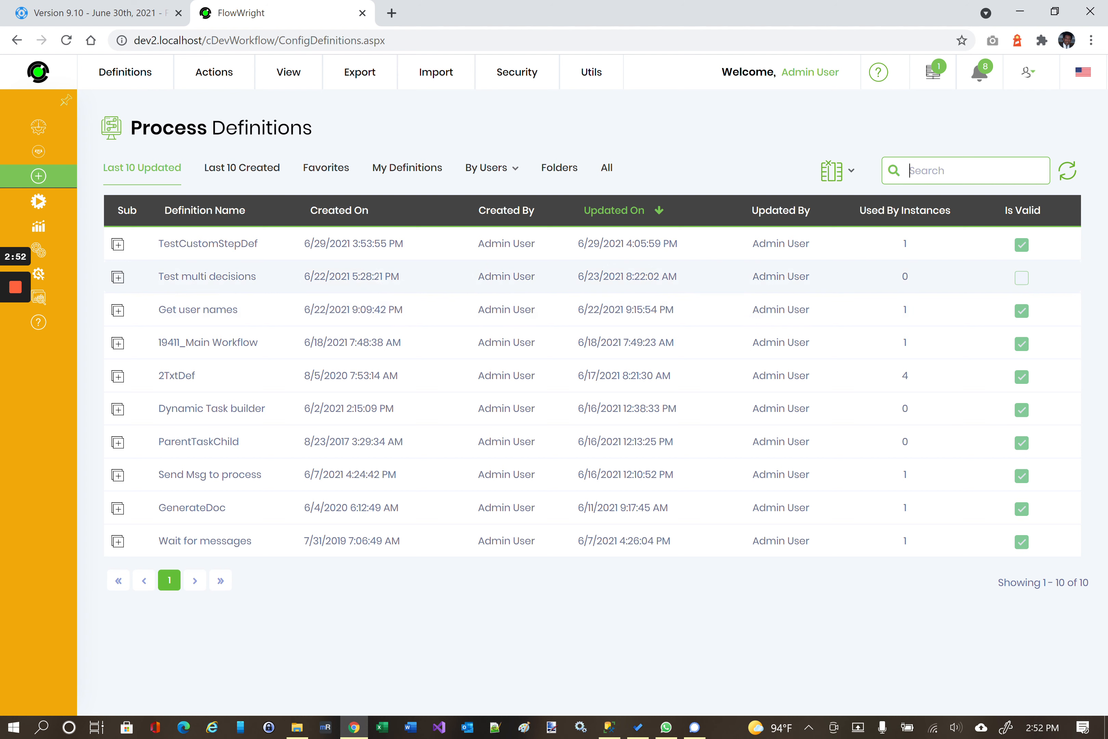
mouse_move(57, 238)
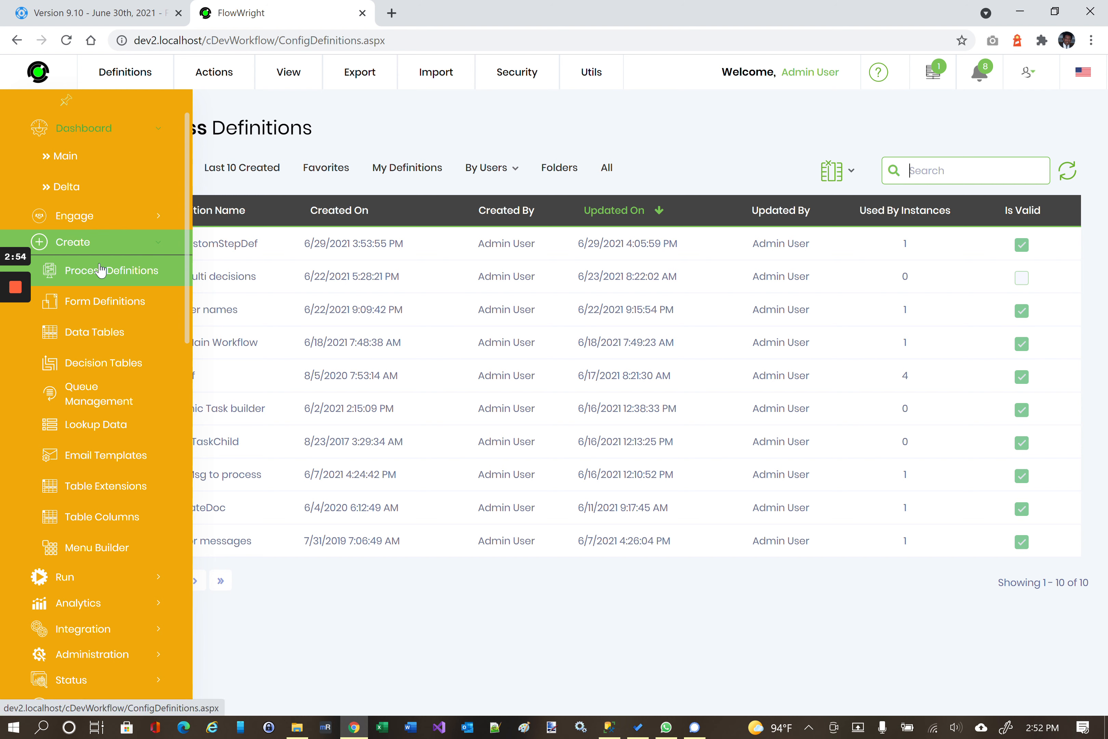
scroll(101, 268, down, 1)
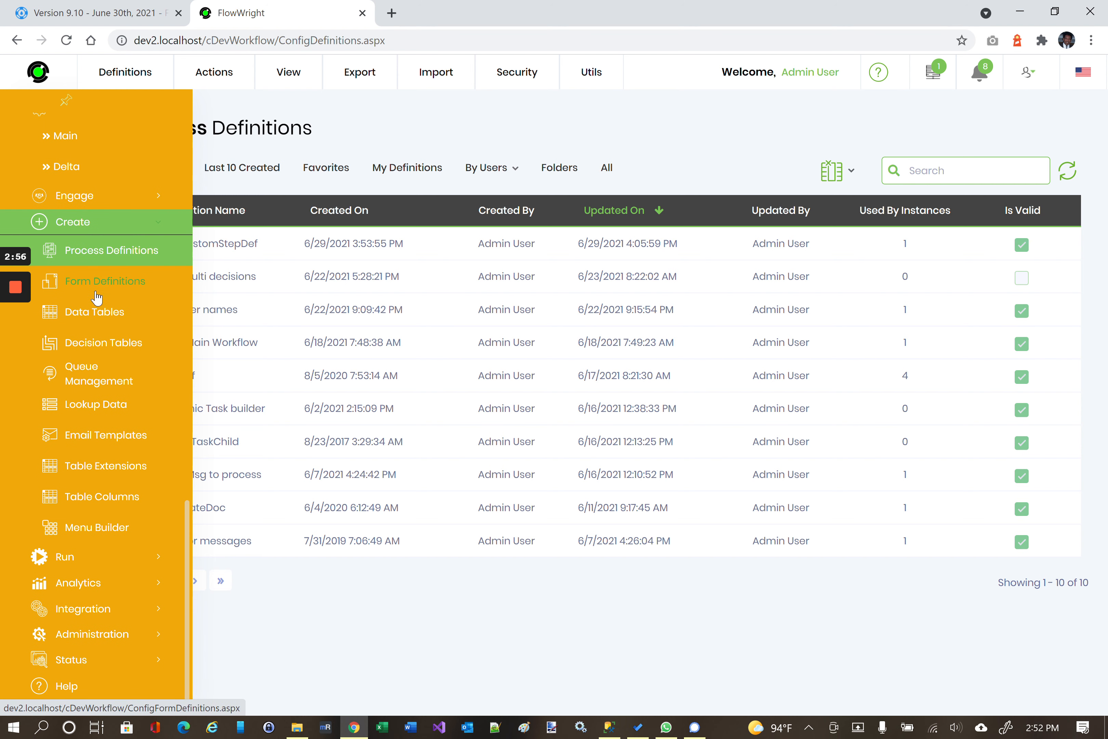
click(82, 555)
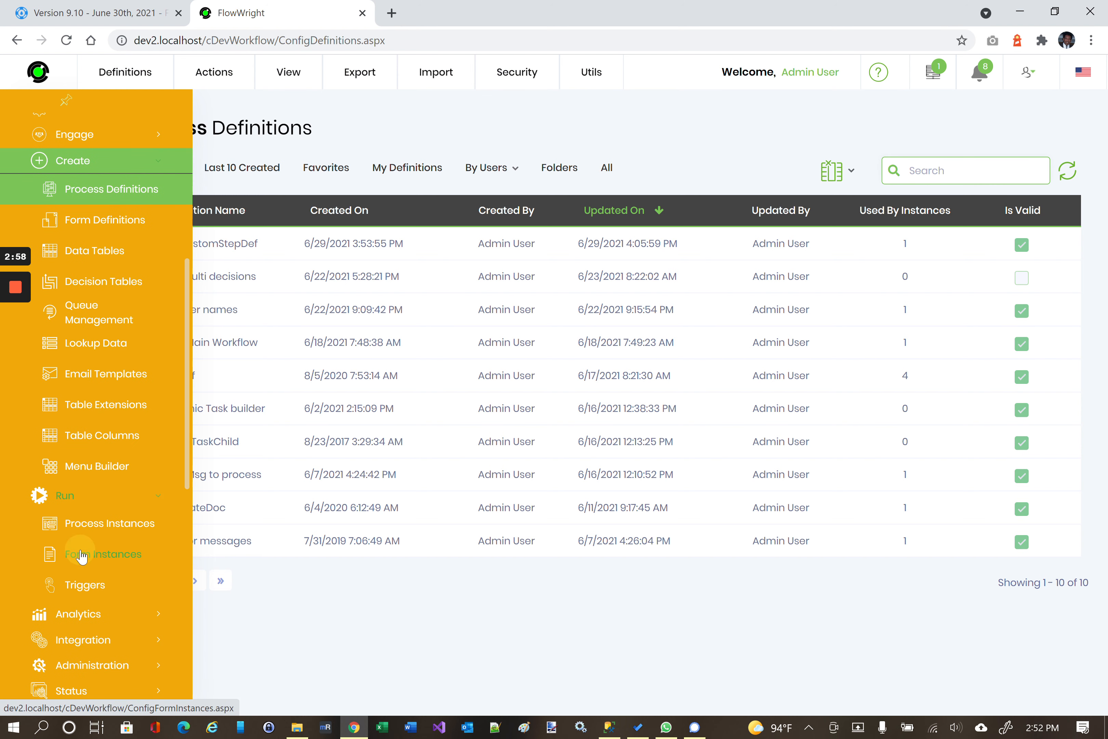
click(84, 523)
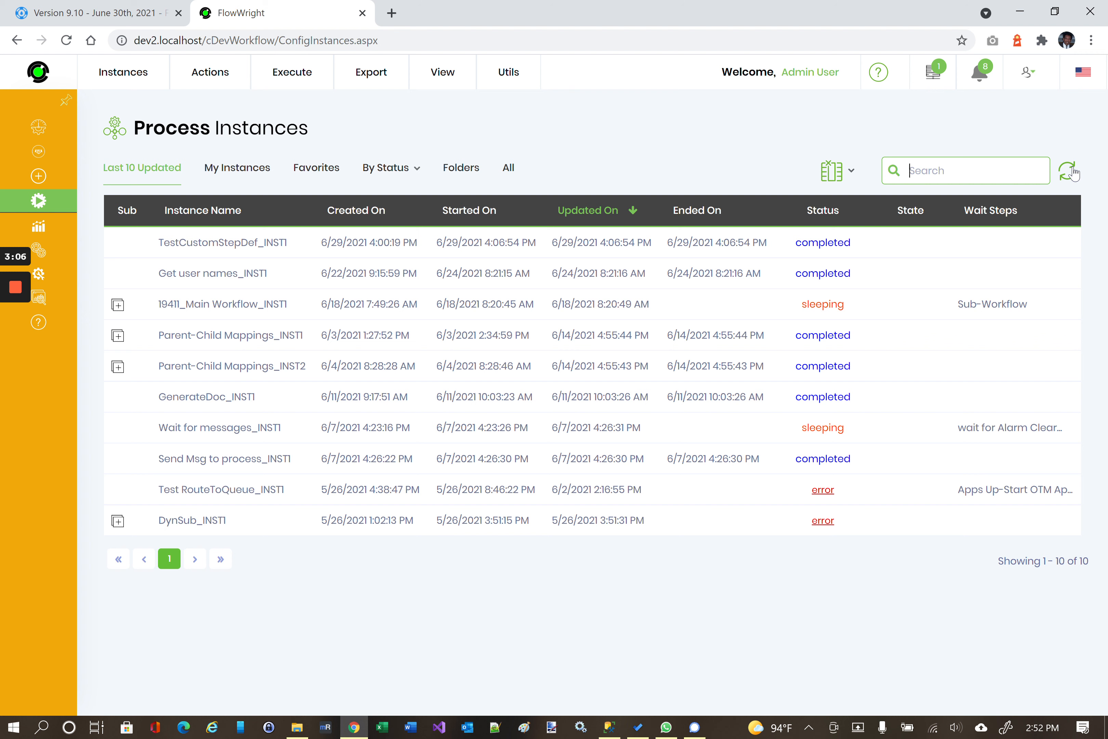
mouse_move(41, 196)
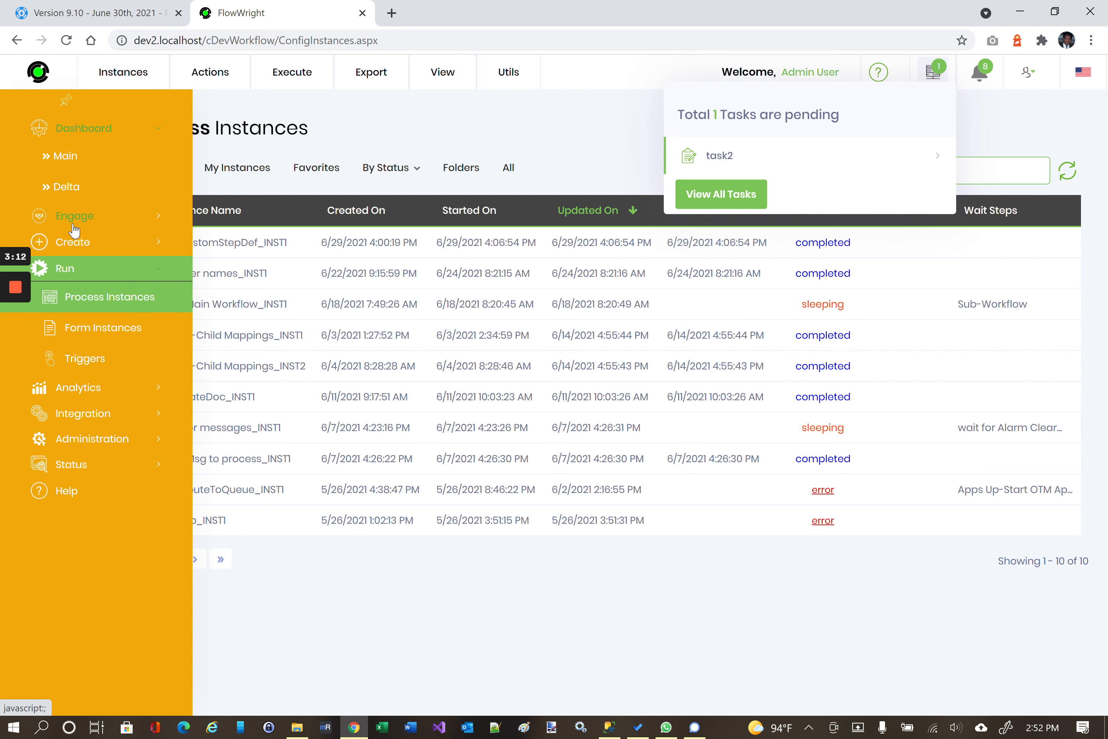
click(72, 242)
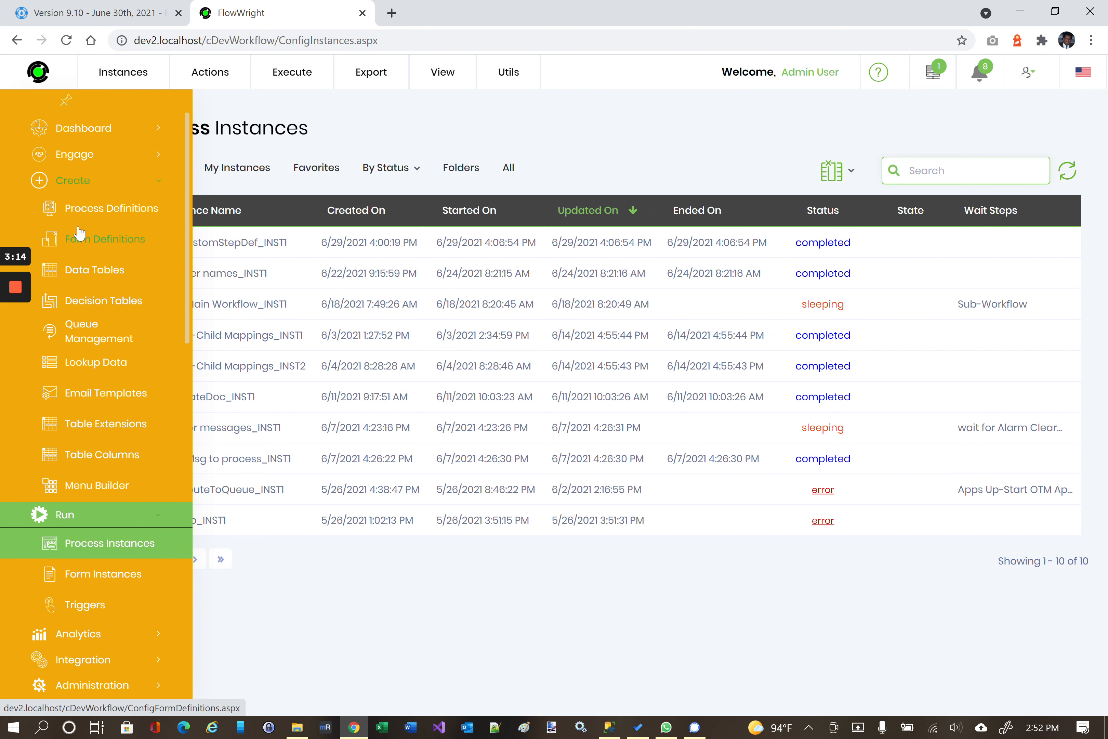
click(86, 209)
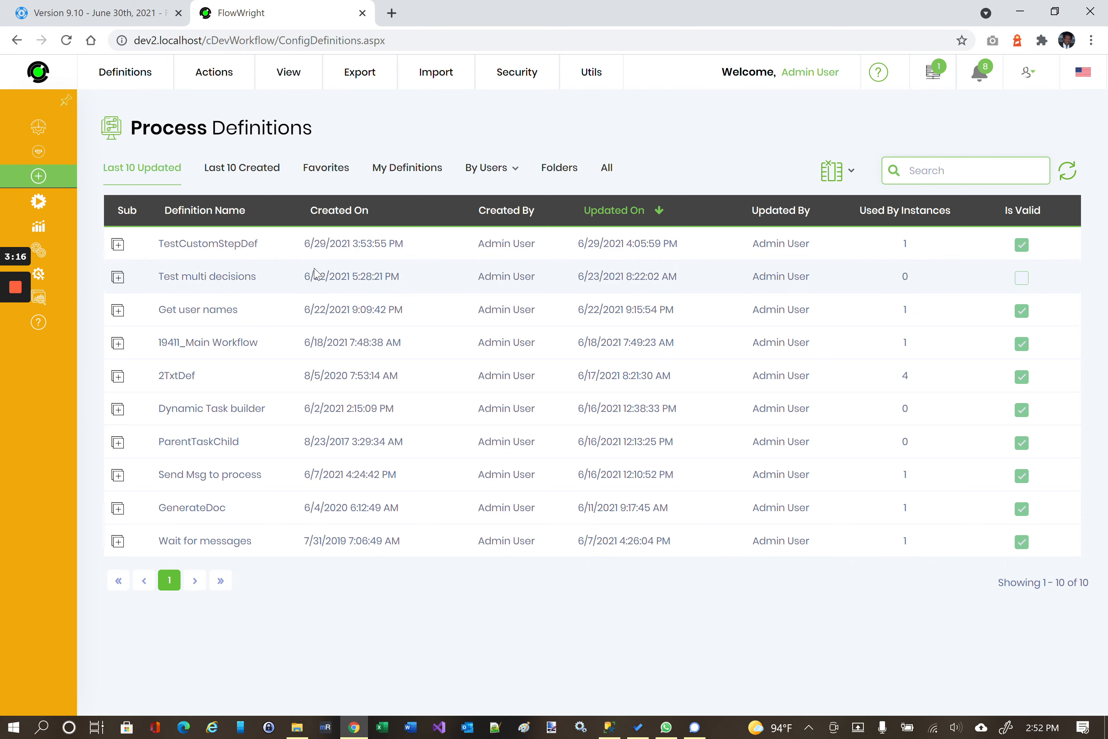
Open TestCustomStepDef, review start's Advanced, Logging and Settings tabs, then select Coin Toss.
click(238, 244)
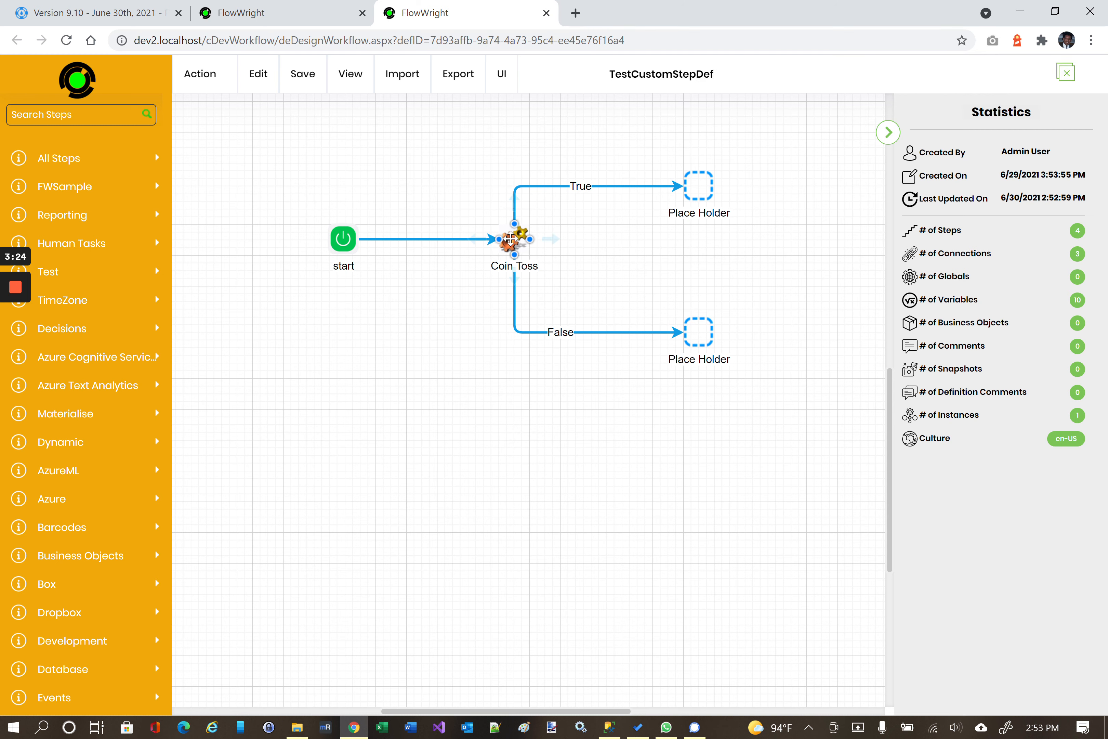
click(343, 238)
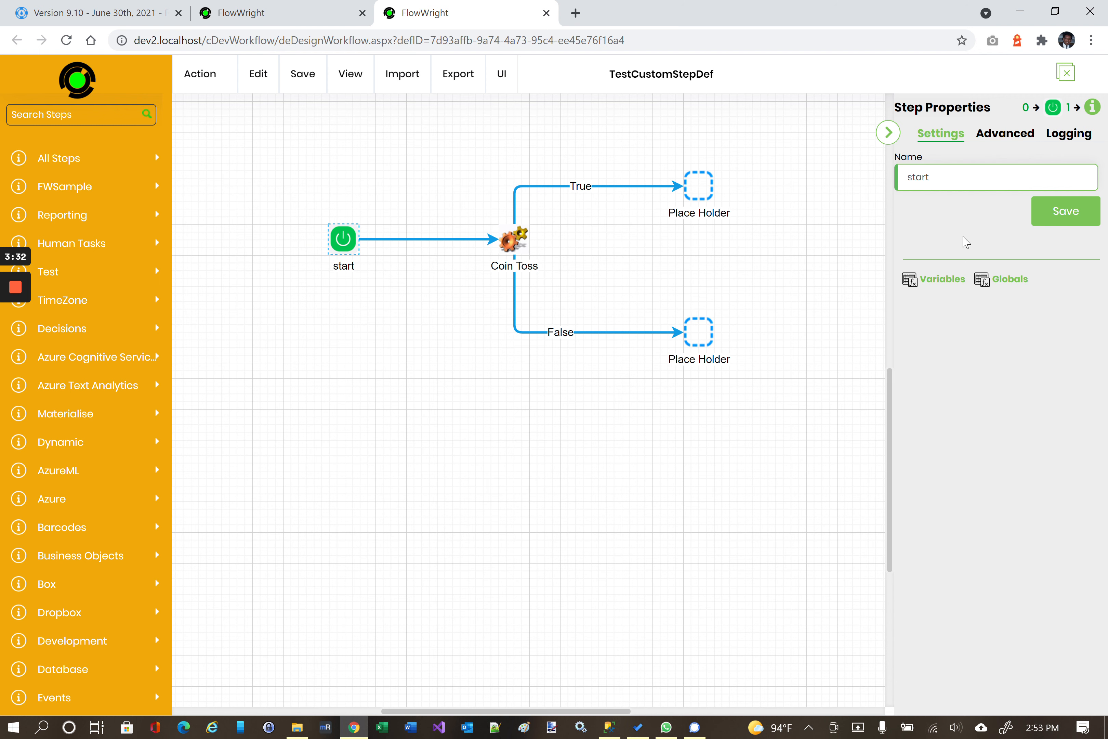
click(1002, 141)
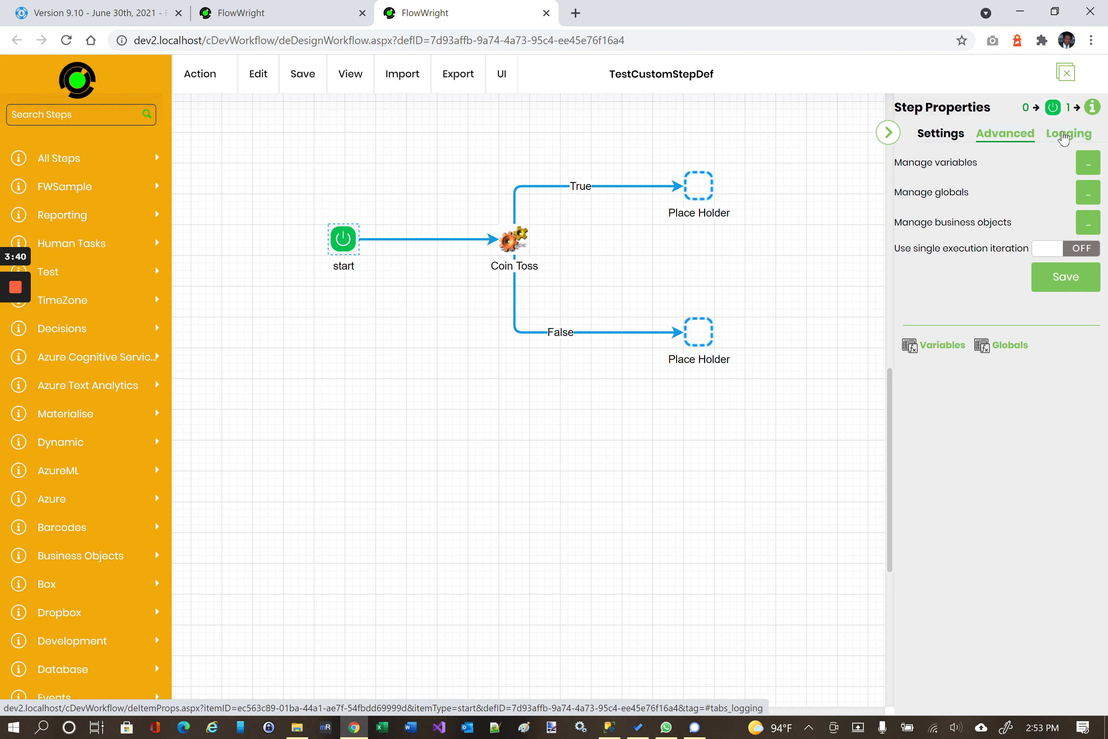
click(1064, 138)
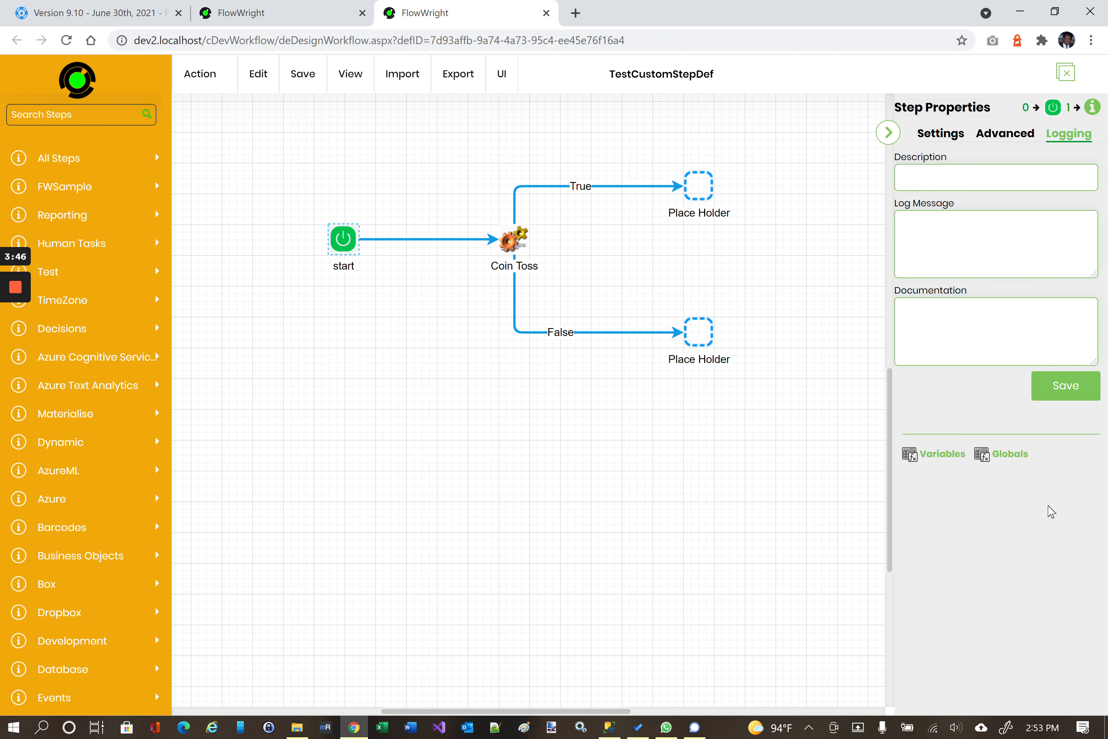
click(939, 136)
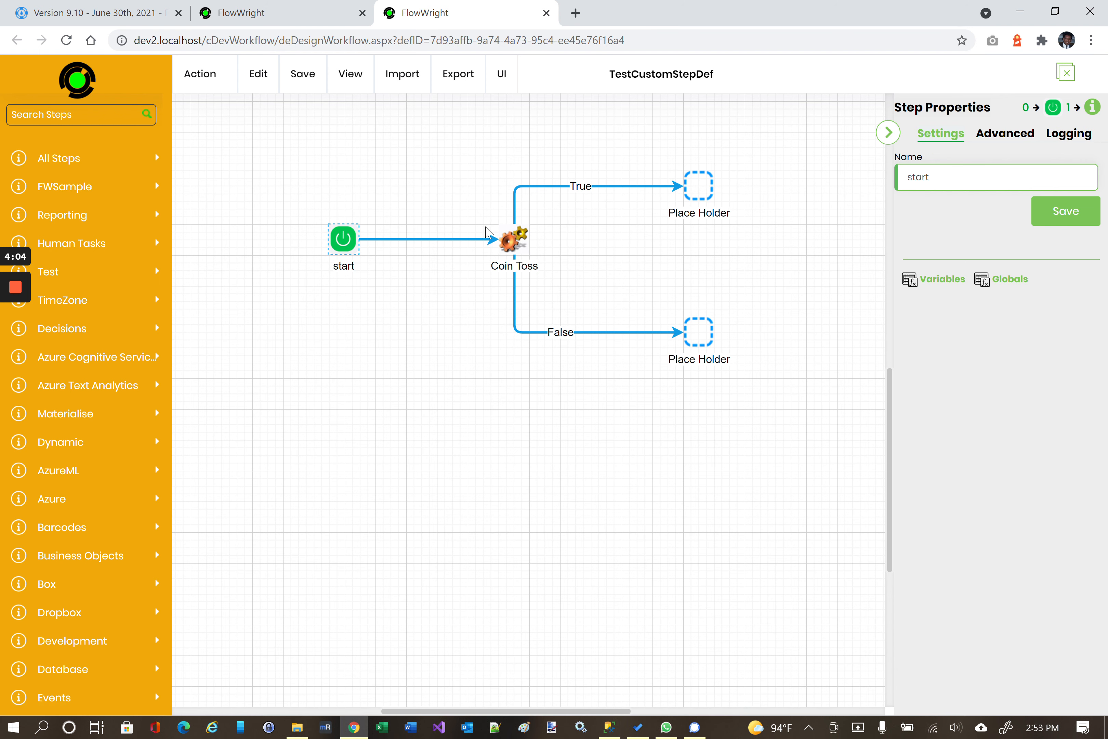
click(512, 244)
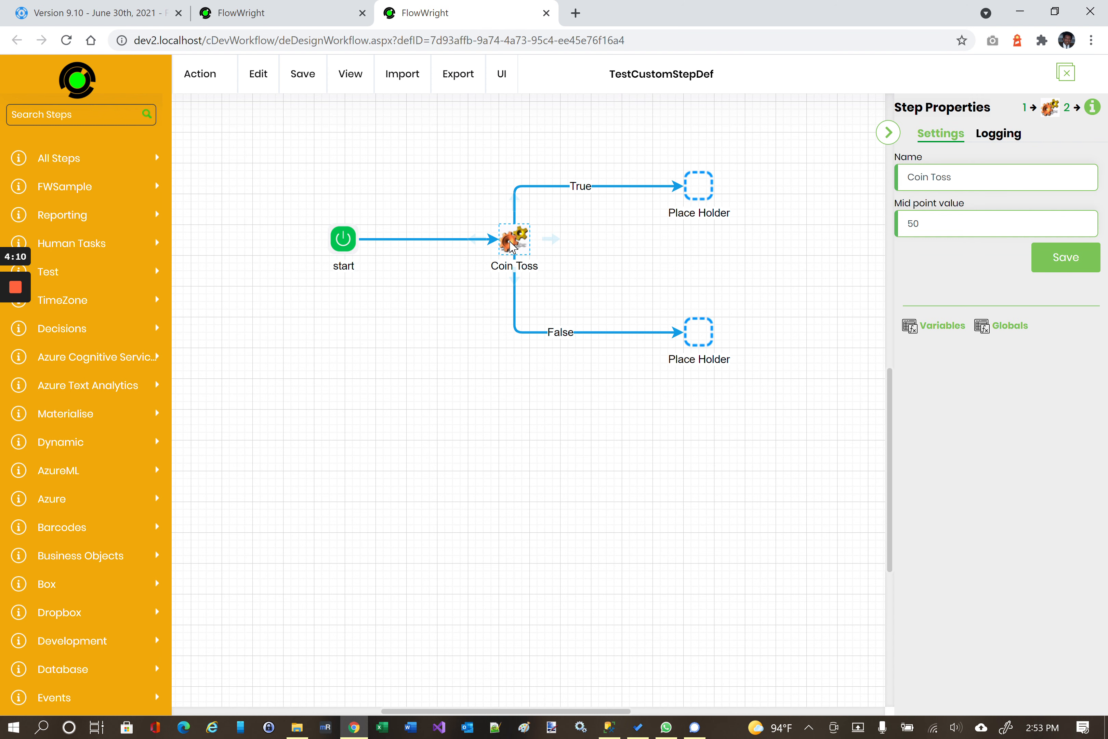
Show the Coin Toss context menu, then dismiss it by deselecting onto empty canvas.
right_click(511, 245)
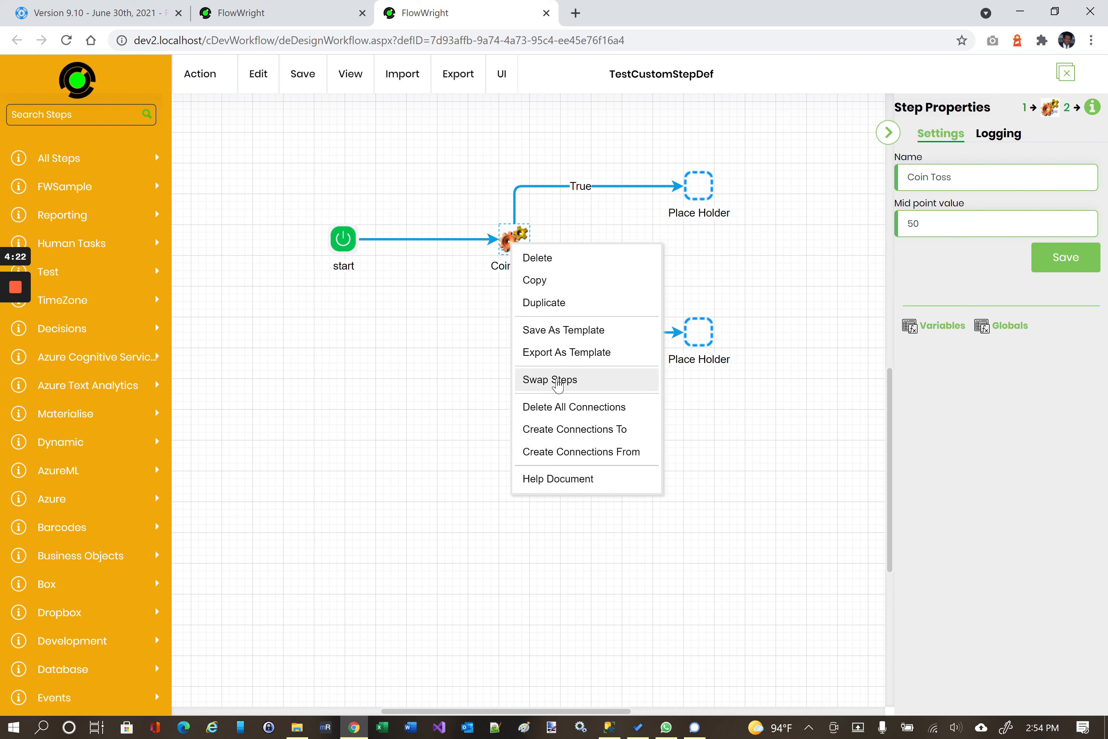
click(448, 363)
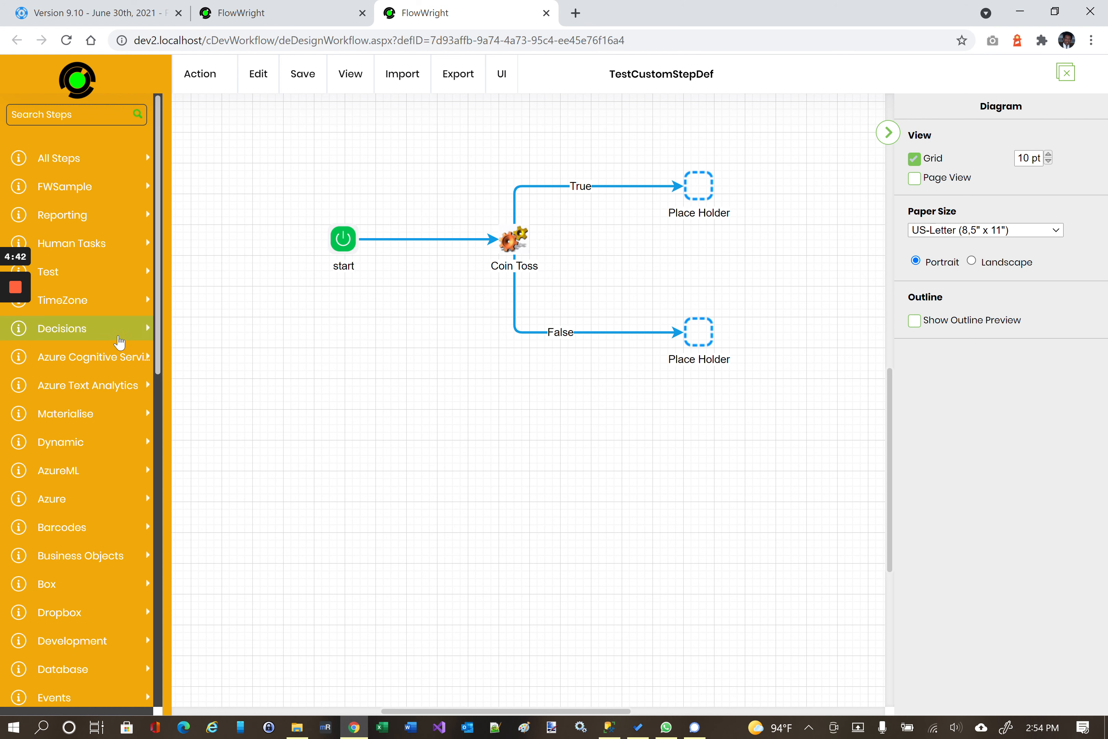
From the Forms category, add Create PDF at lower left and Get Form Values below Coin Toss.
scroll(127, 380, down, 3)
scroll(127, 380, down, 3)
click(50, 475)
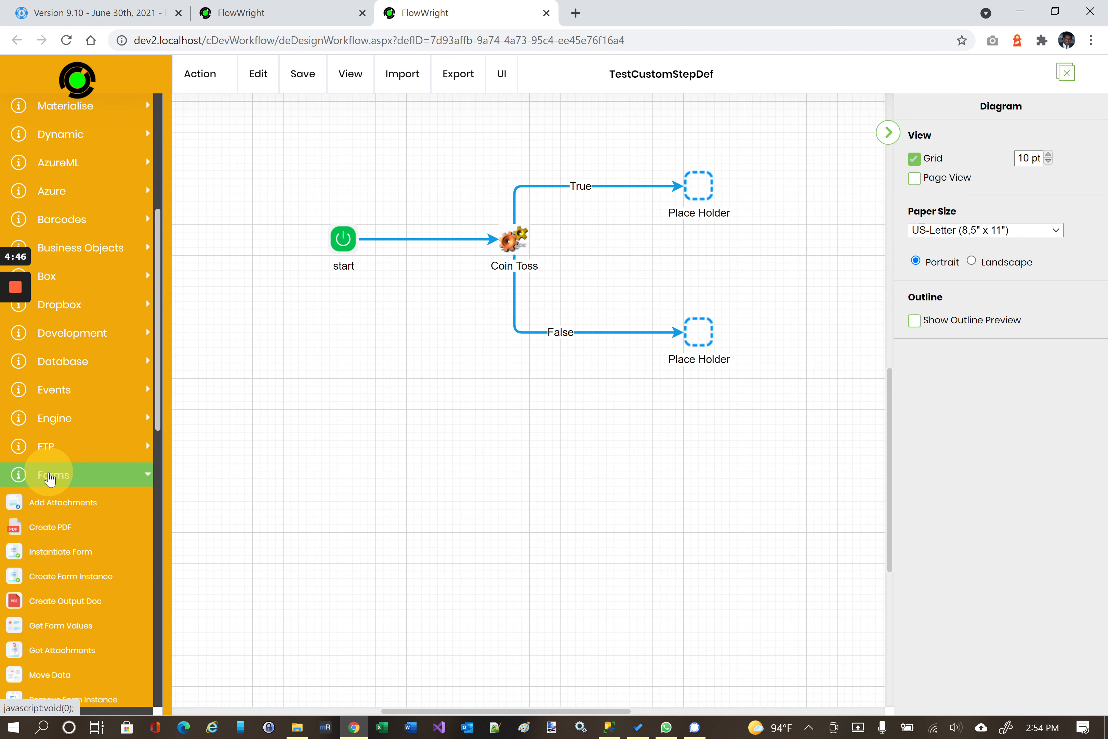
mouse_move(67, 508)
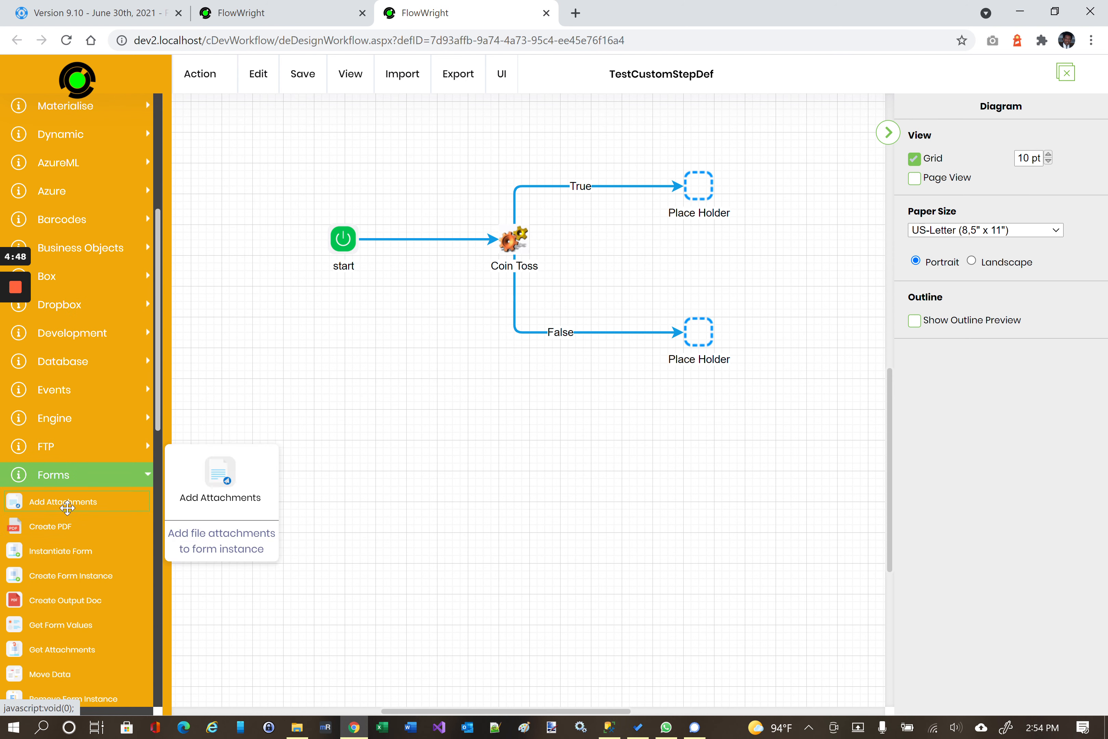
scroll(67, 508, down, 2)
drag(45, 437, 381, 438)
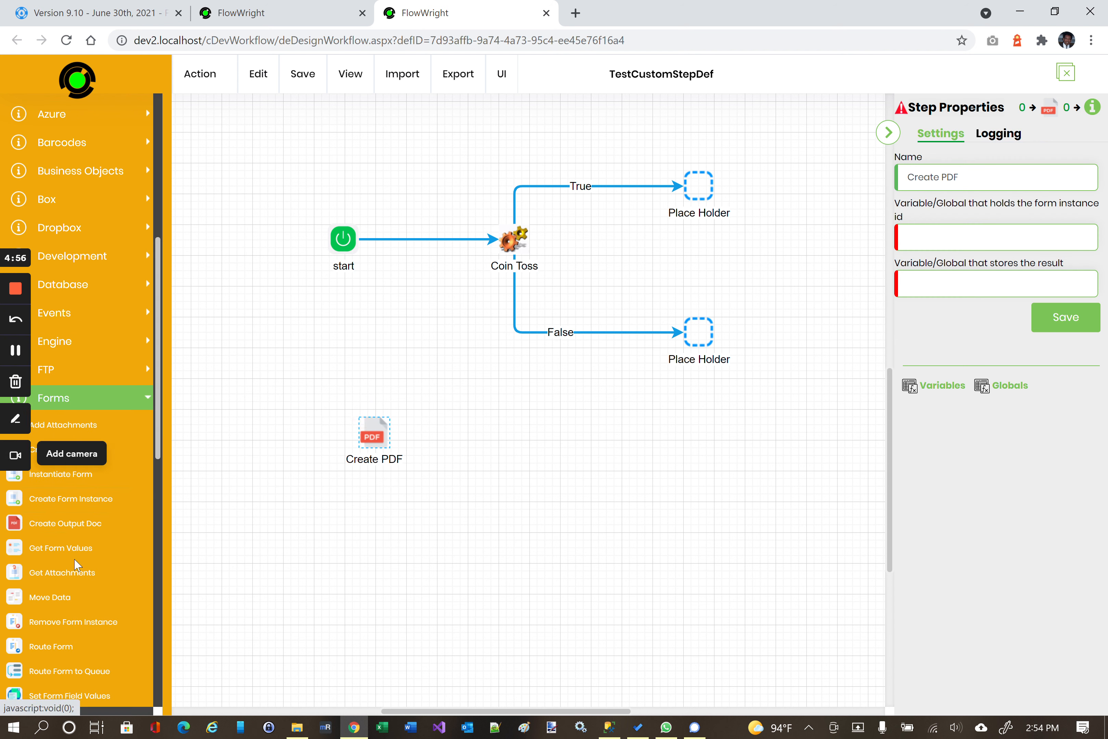
drag(74, 547, 556, 474)
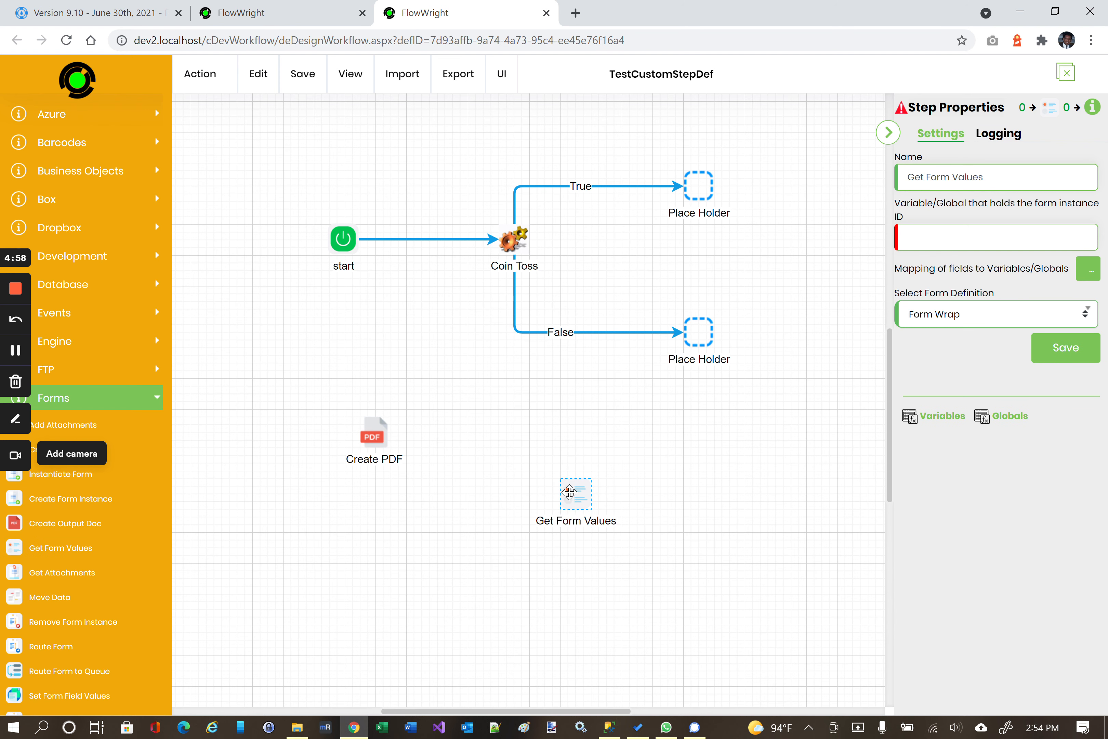
Keep Form Wrap as Get Form Values' form definition and open its field-to-variable mapping.
click(951, 312)
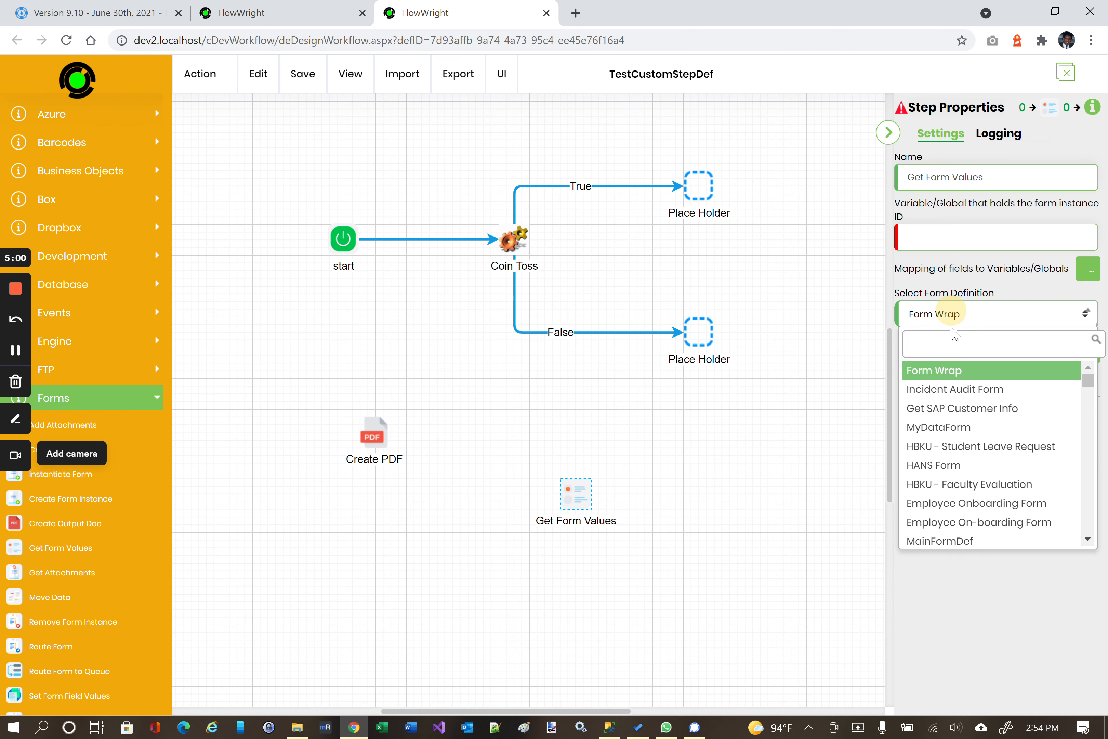
click(948, 373)
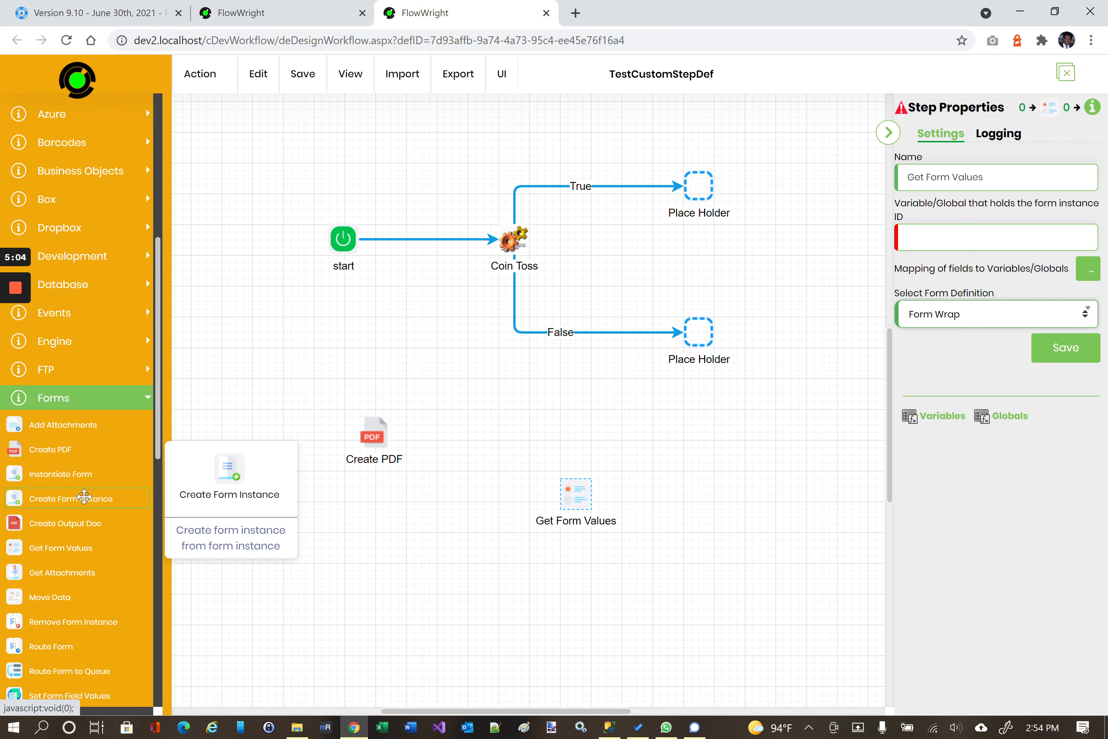
click(1090, 269)
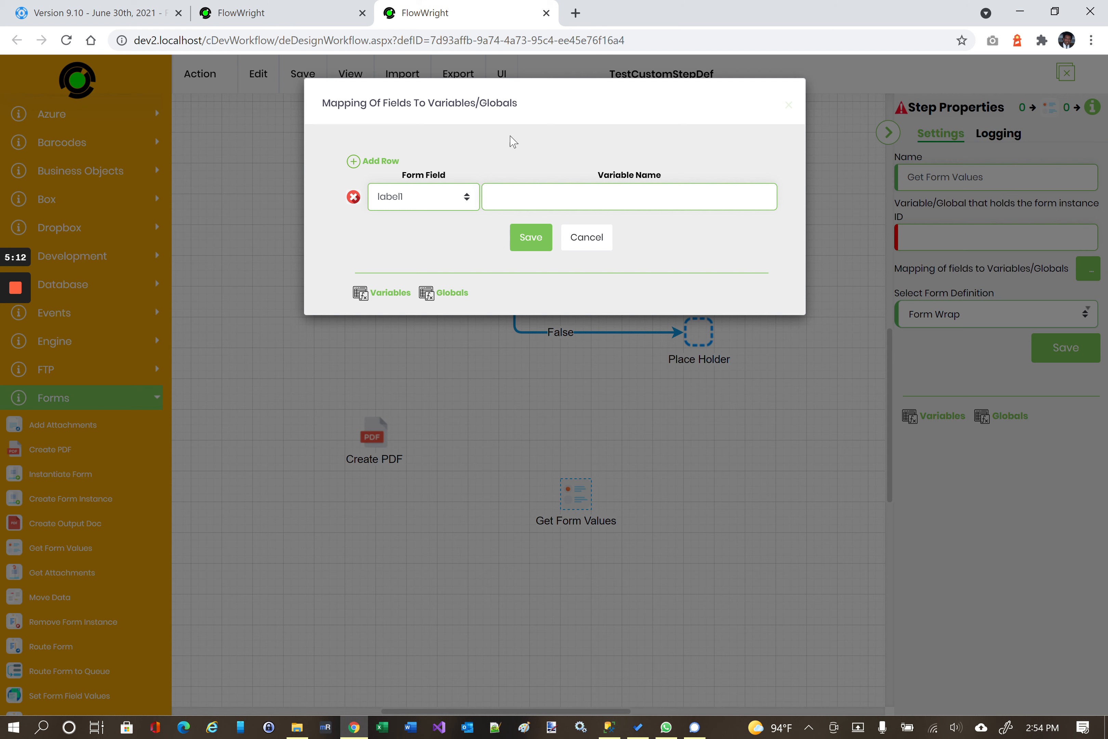
Move the field-mapping dialog aside and cancel it without saving any mapping.
drag(528, 89, 536, 231)
click(794, 150)
click(853, 293)
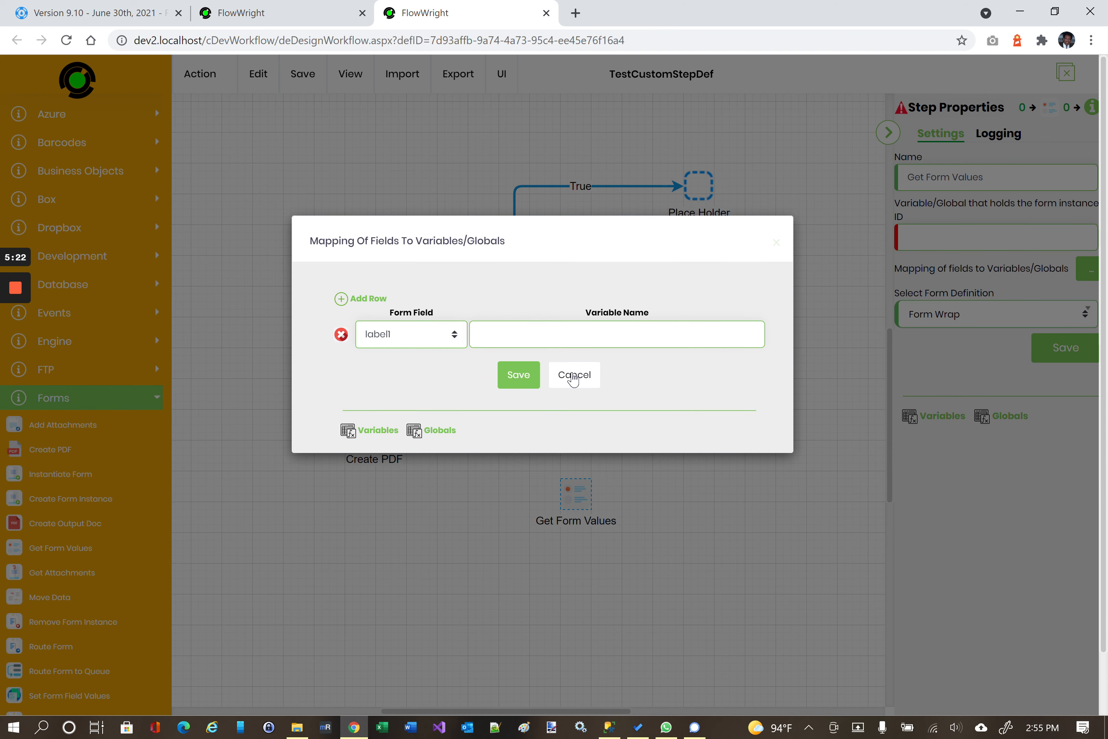
click(573, 379)
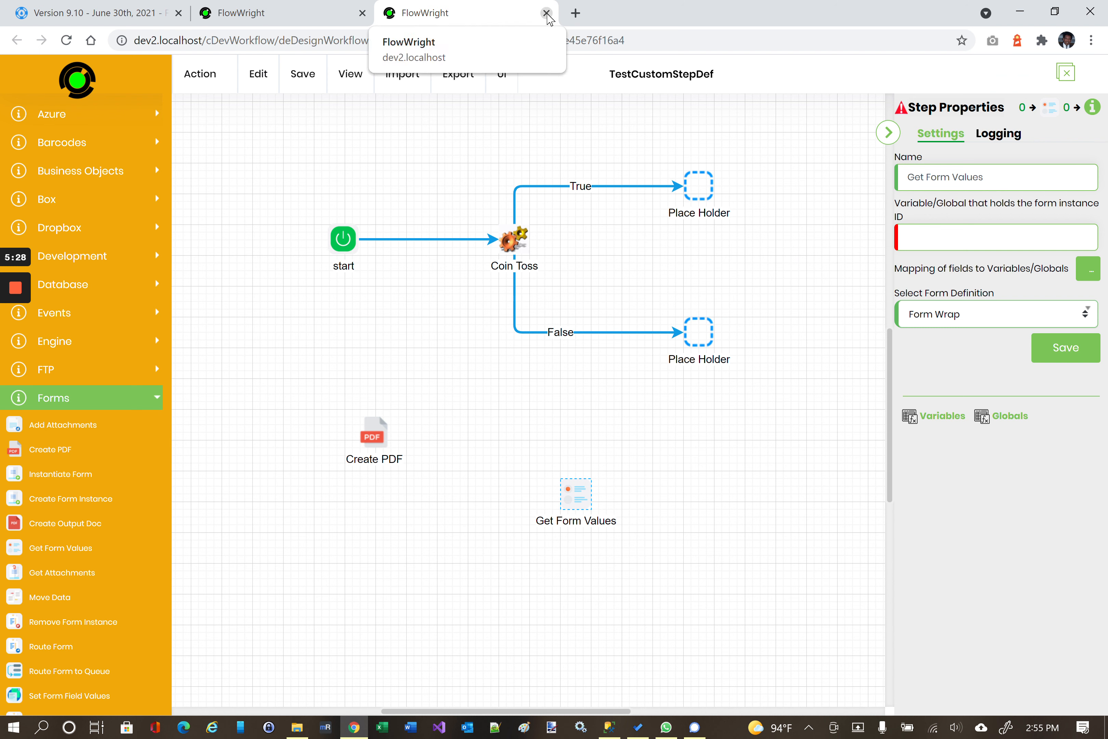
Leave the designer without saving, then open and cancel the Create Definition dialog.
click(546, 13)
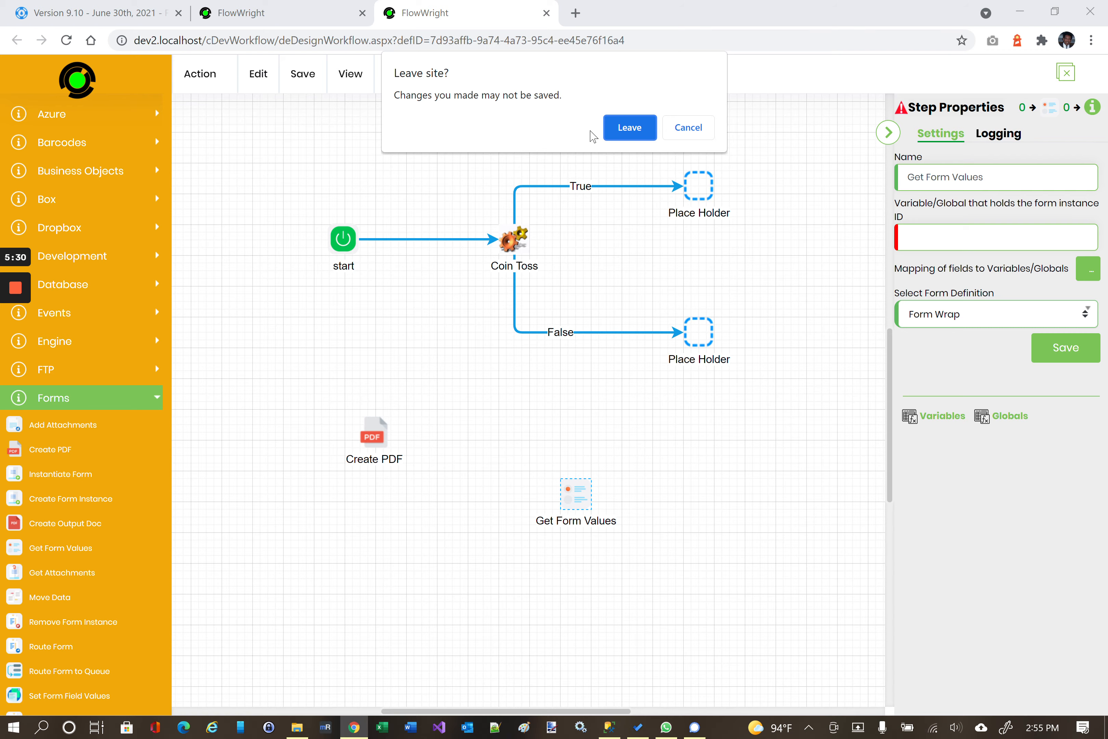
click(629, 127)
click(214, 71)
click(234, 113)
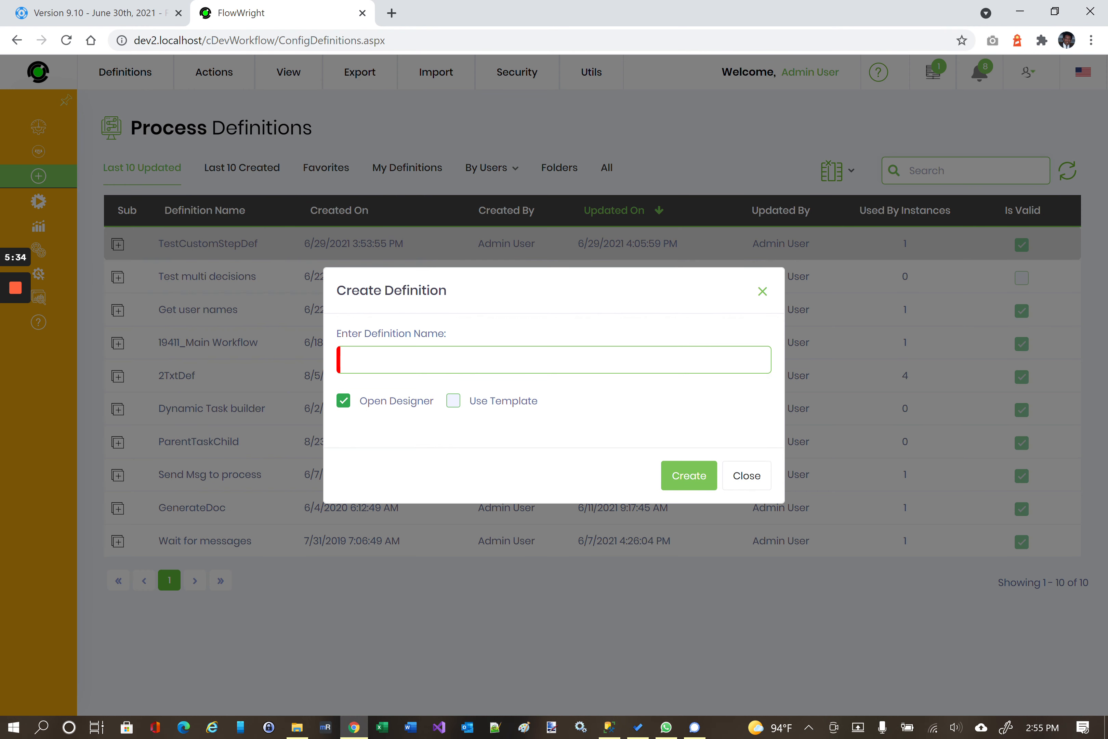
drag(531, 287, 510, 178)
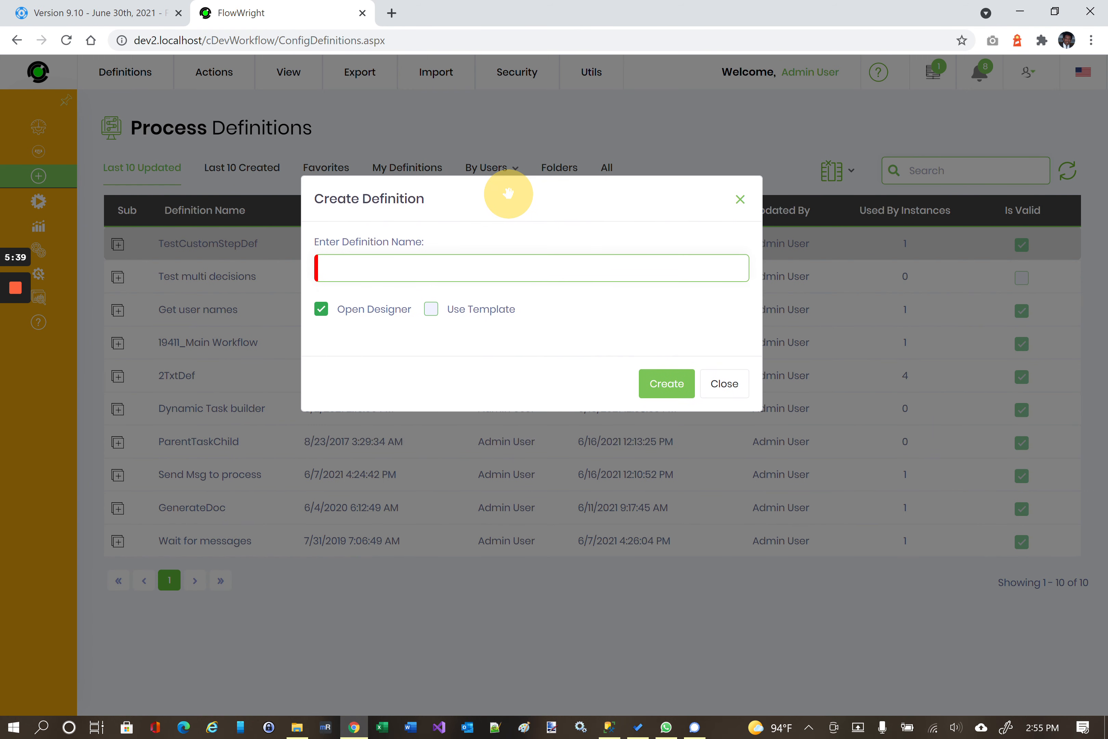
click(739, 202)
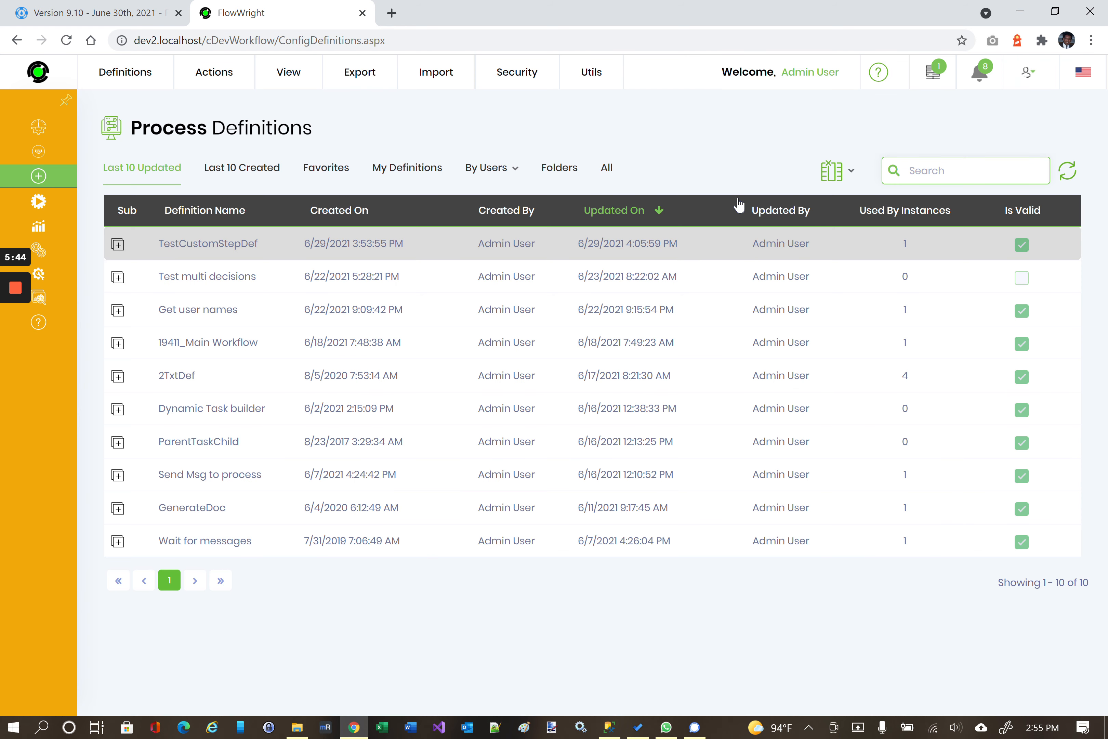
Open Status > System Log from the sidebar.
mouse_move(42, 298)
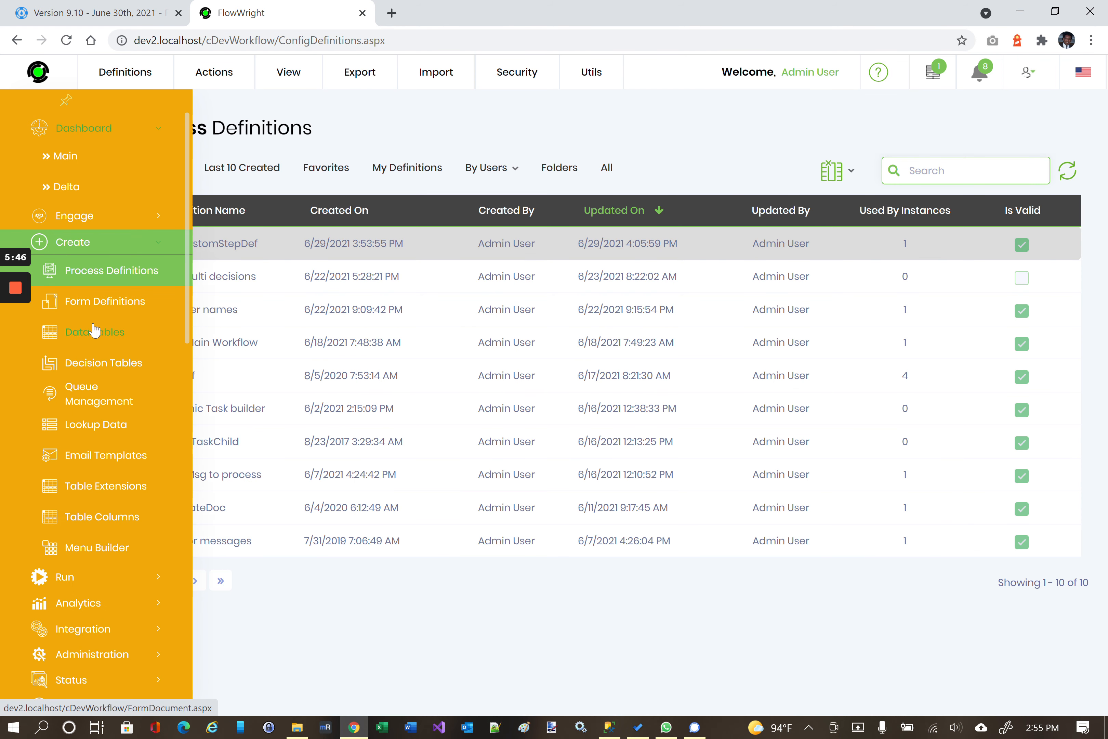
scroll(119, 352, down, 1)
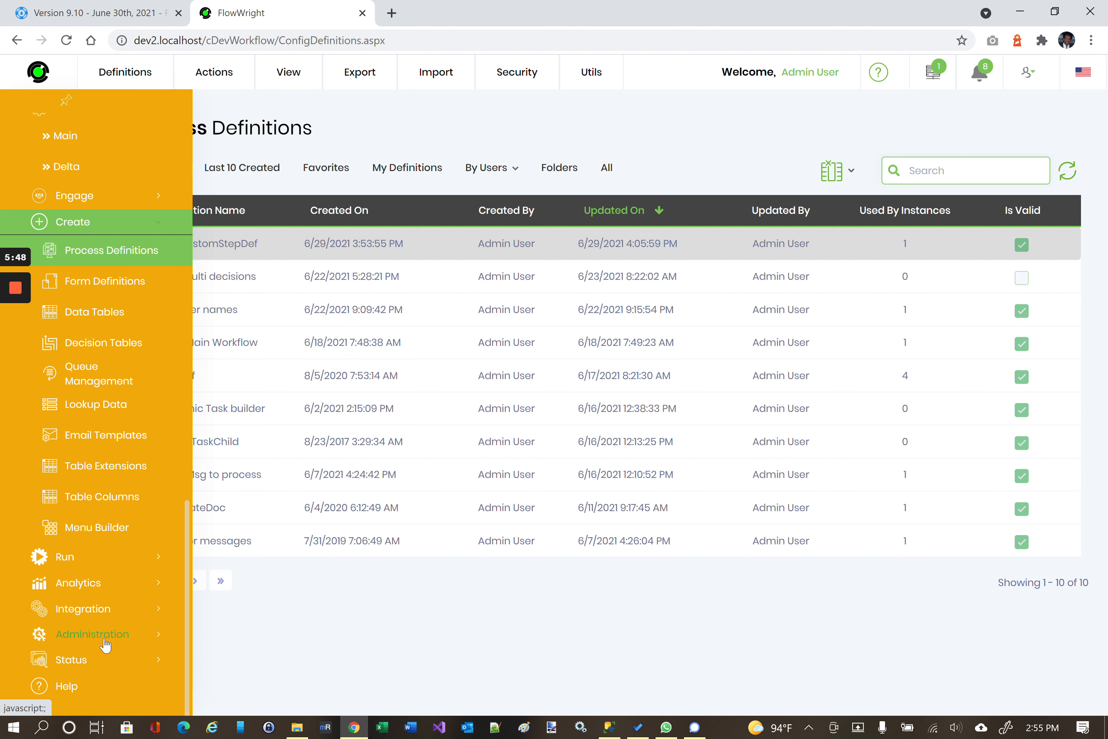
click(70, 657)
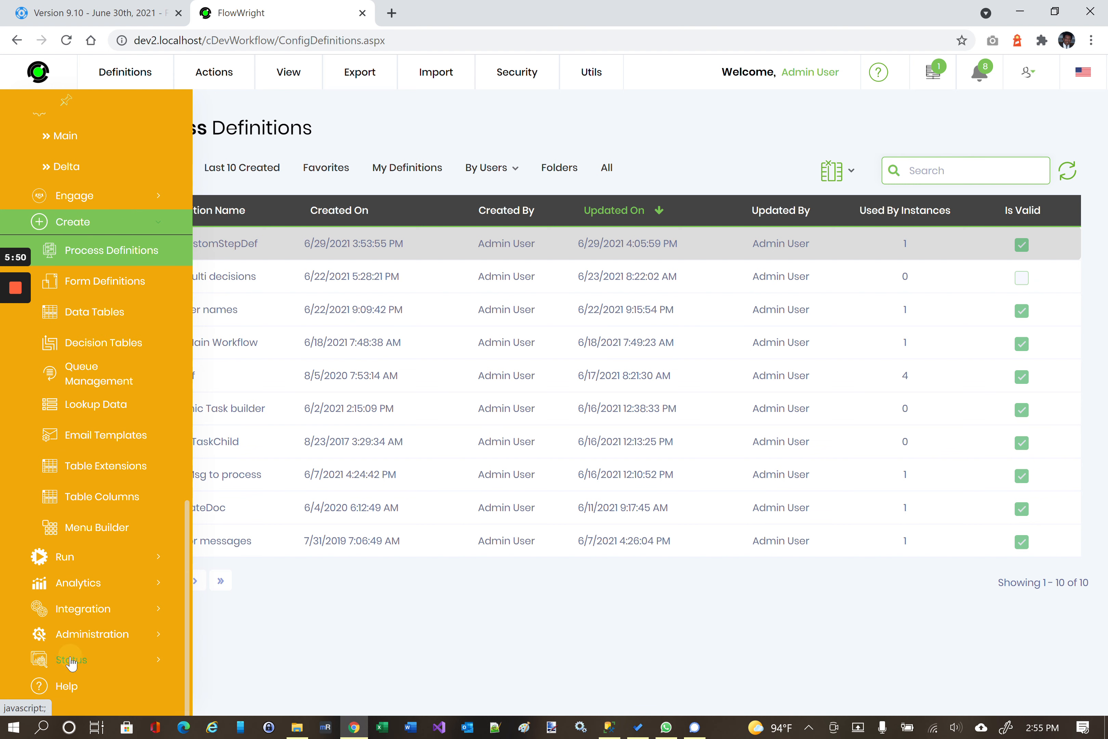
scroll(105, 520, down, 3)
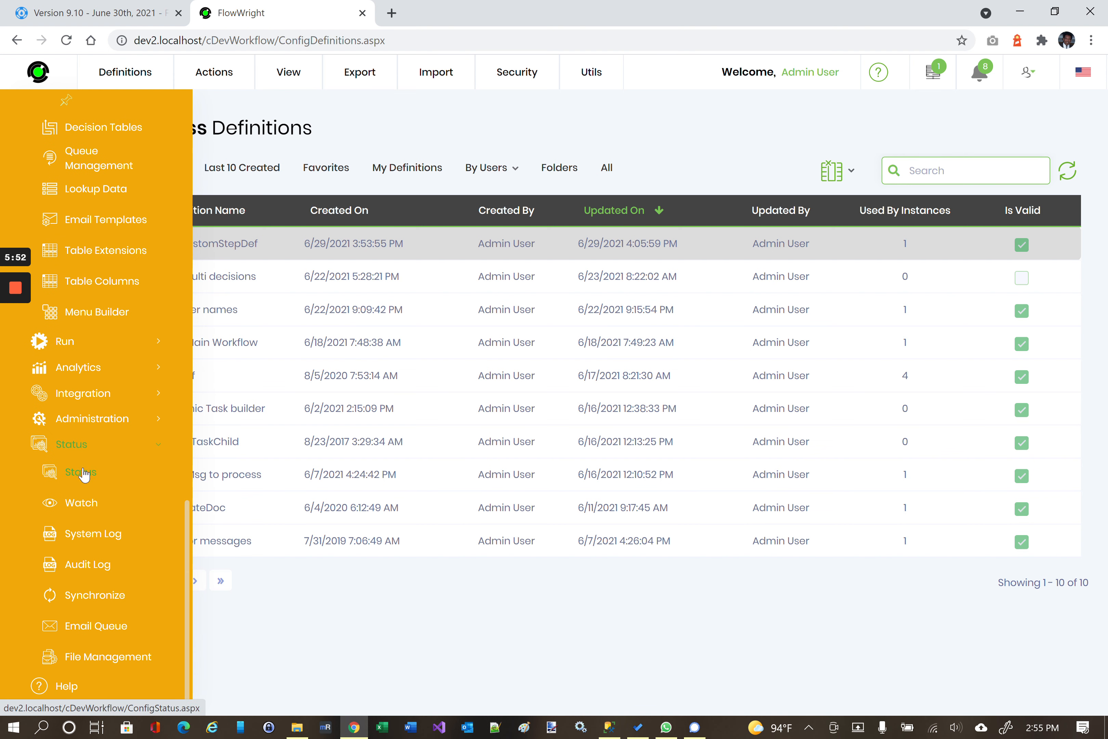
click(95, 535)
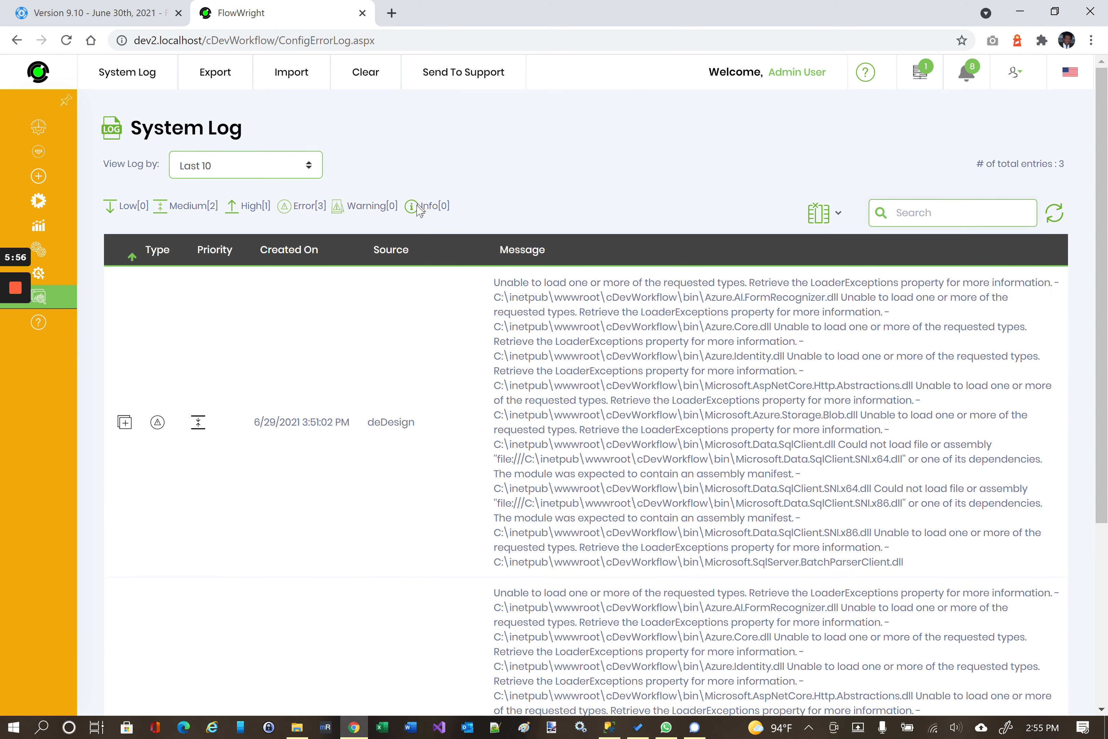
Highlight the log's total of 3 entries, then go to the Audit Log.
click(1065, 160)
triple_click(1065, 162)
click(948, 162)
mouse_move(48, 286)
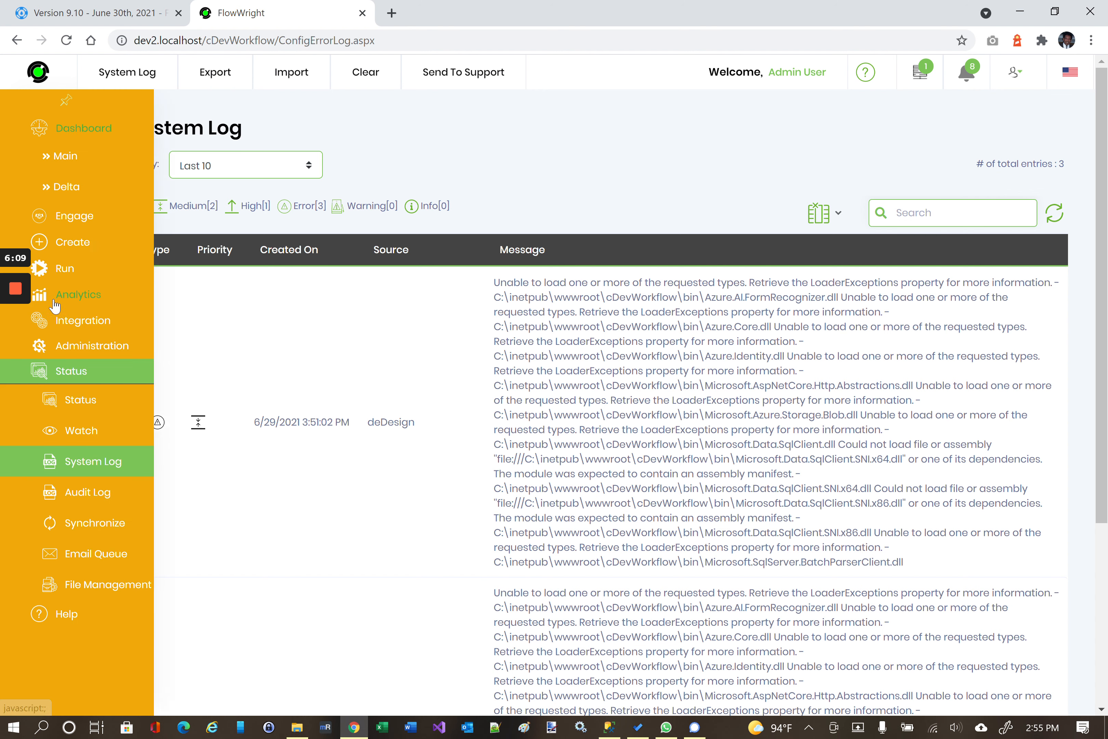
click(88, 493)
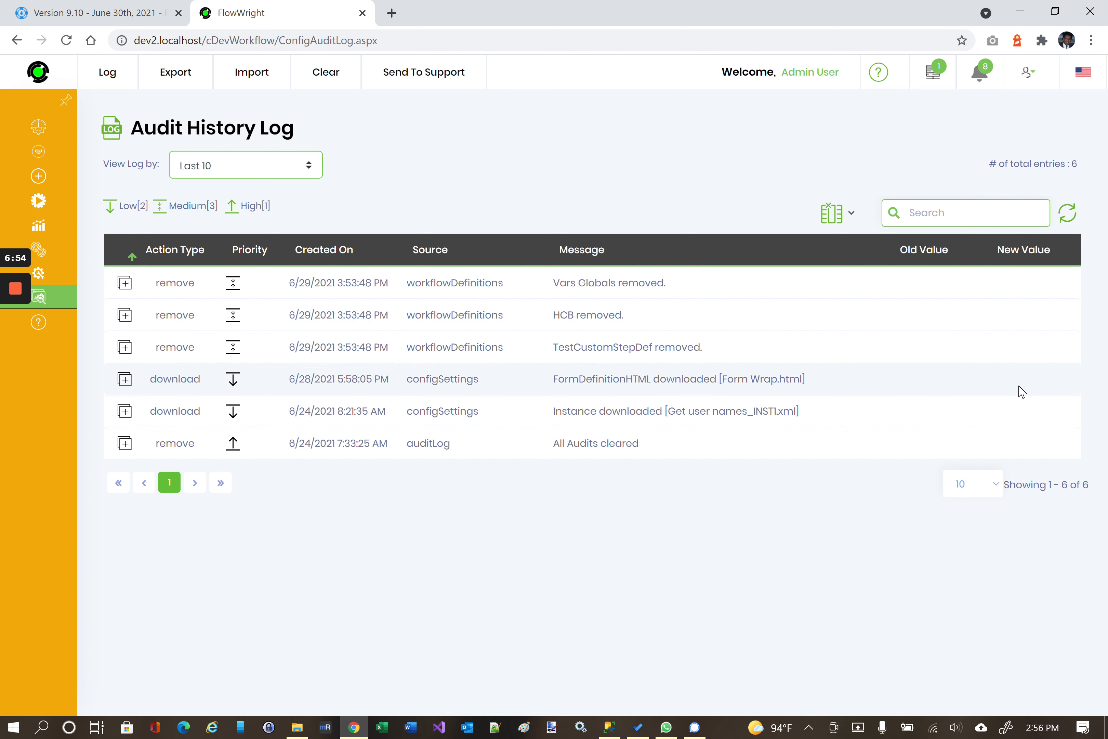
Review the Audit History Log's 6 entries: three definition removals, two configSettings downloads, one clearing.
mouse_move(60, 215)
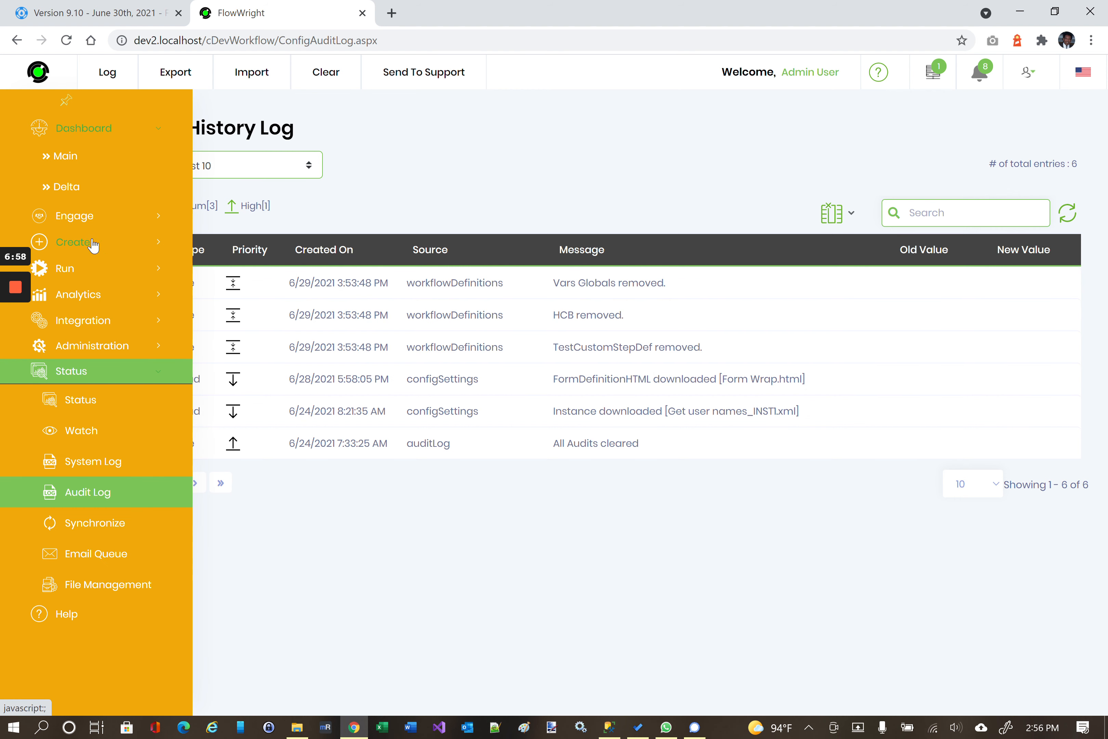
Filter the Email Queue to NotSent, preview the 'test data' email, and close the preview.
click(109, 557)
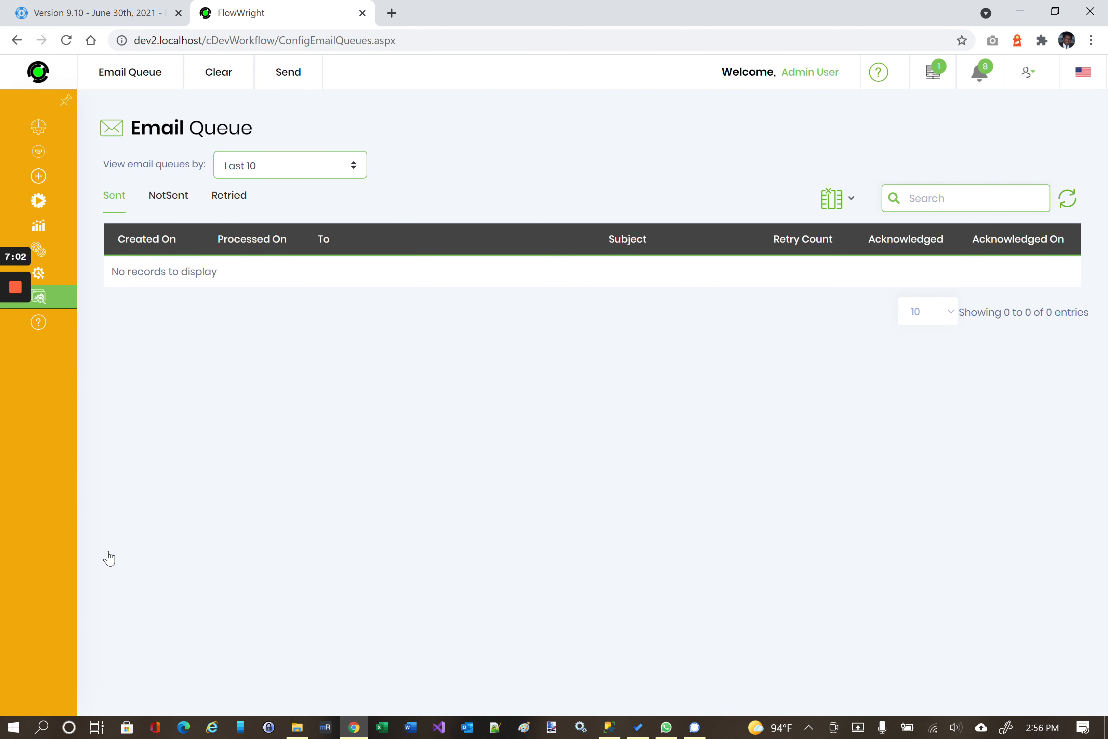
click(169, 195)
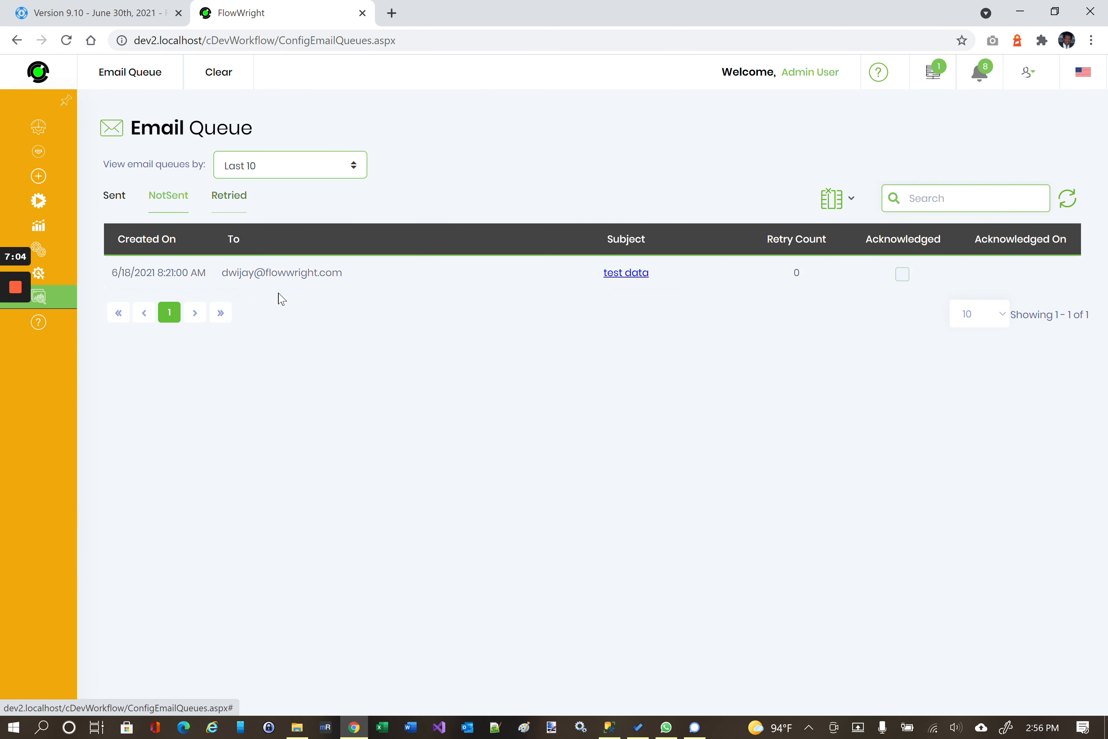
click(269, 280)
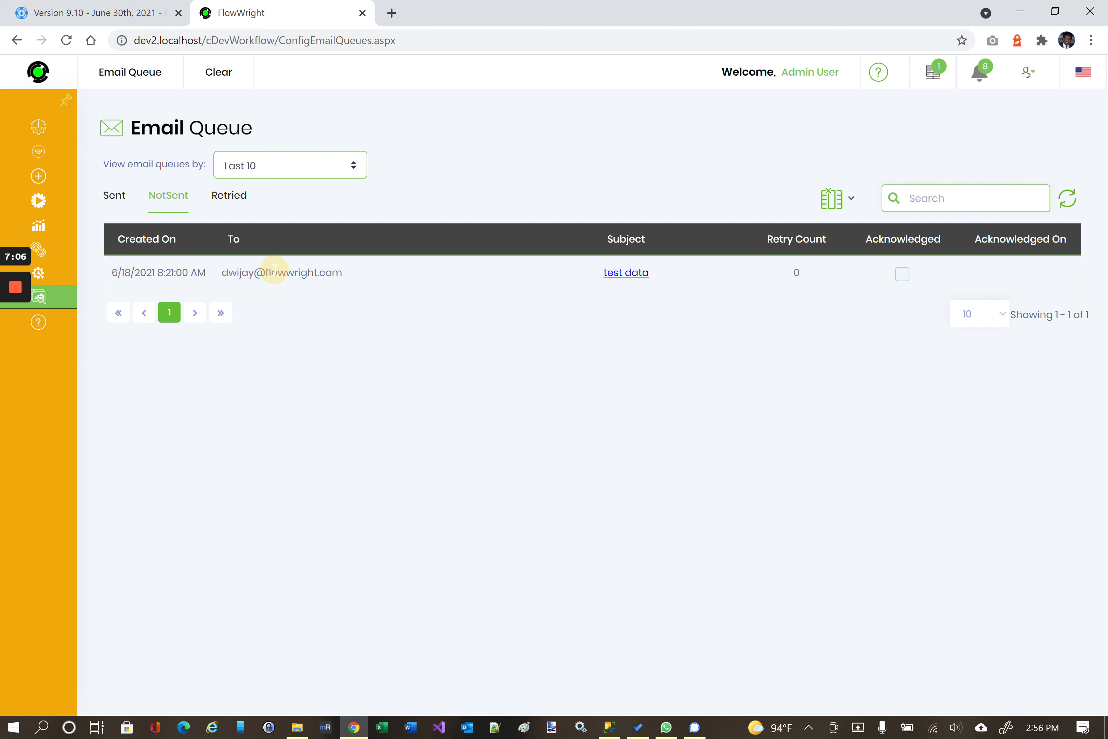
click(642, 274)
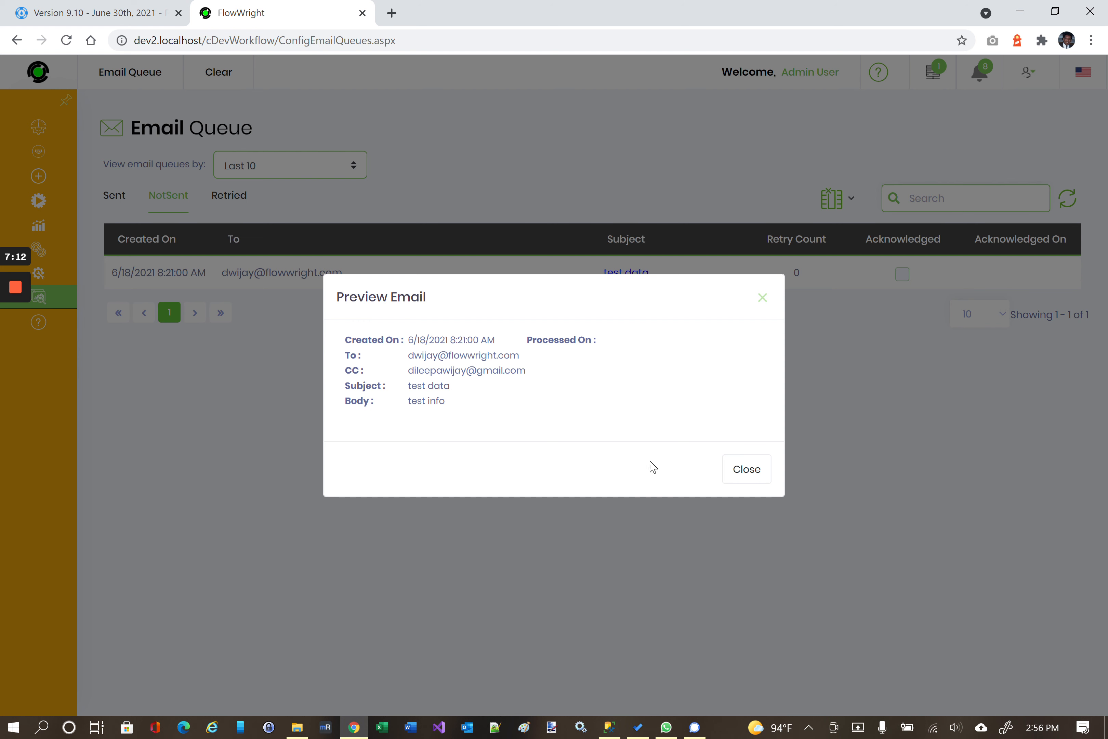
click(745, 471)
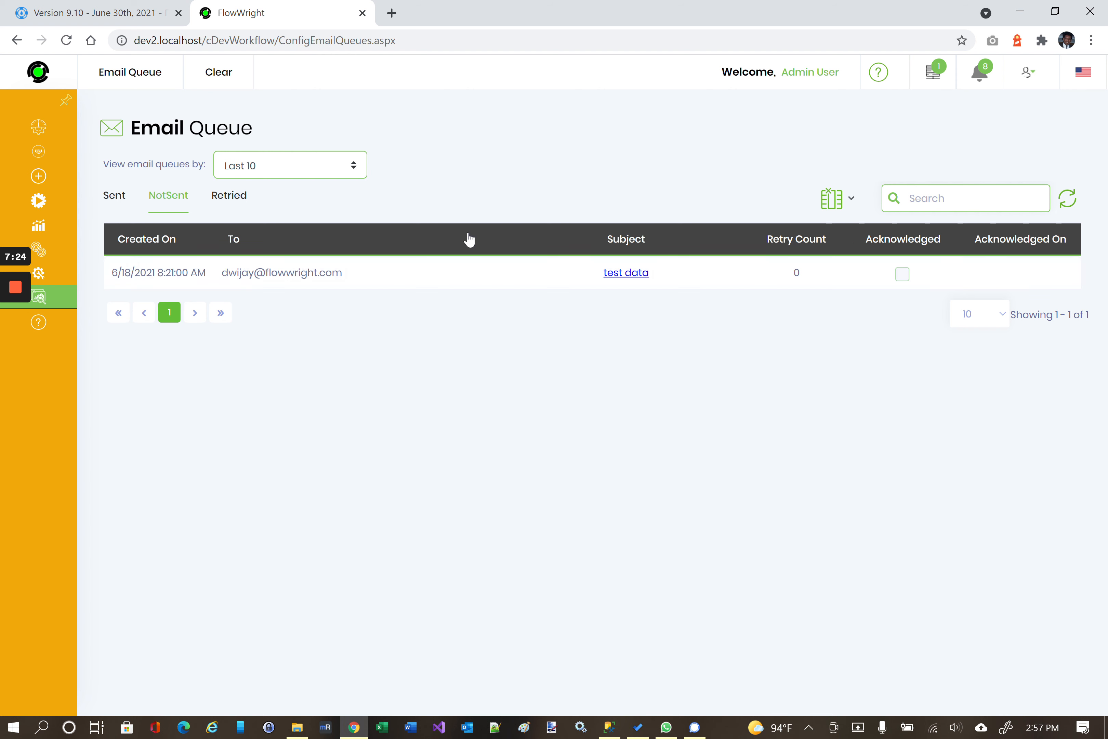
mouse_move(237, 88)
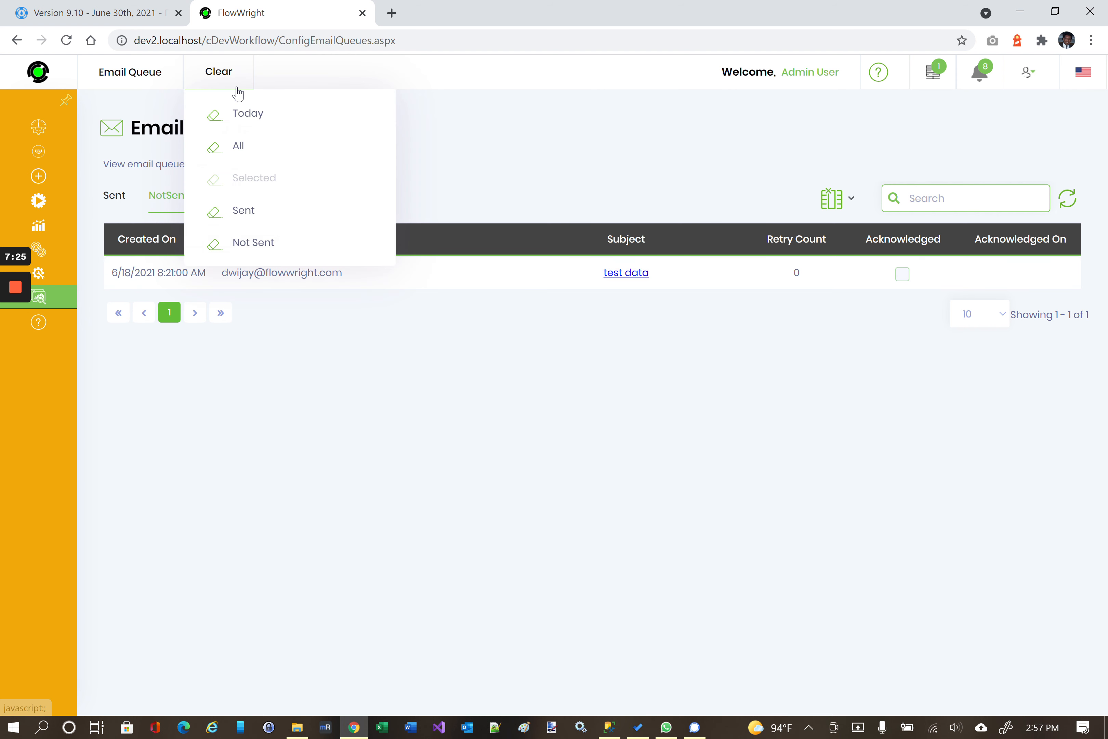
click(112, 7)
scroll(401, 297, down, 1)
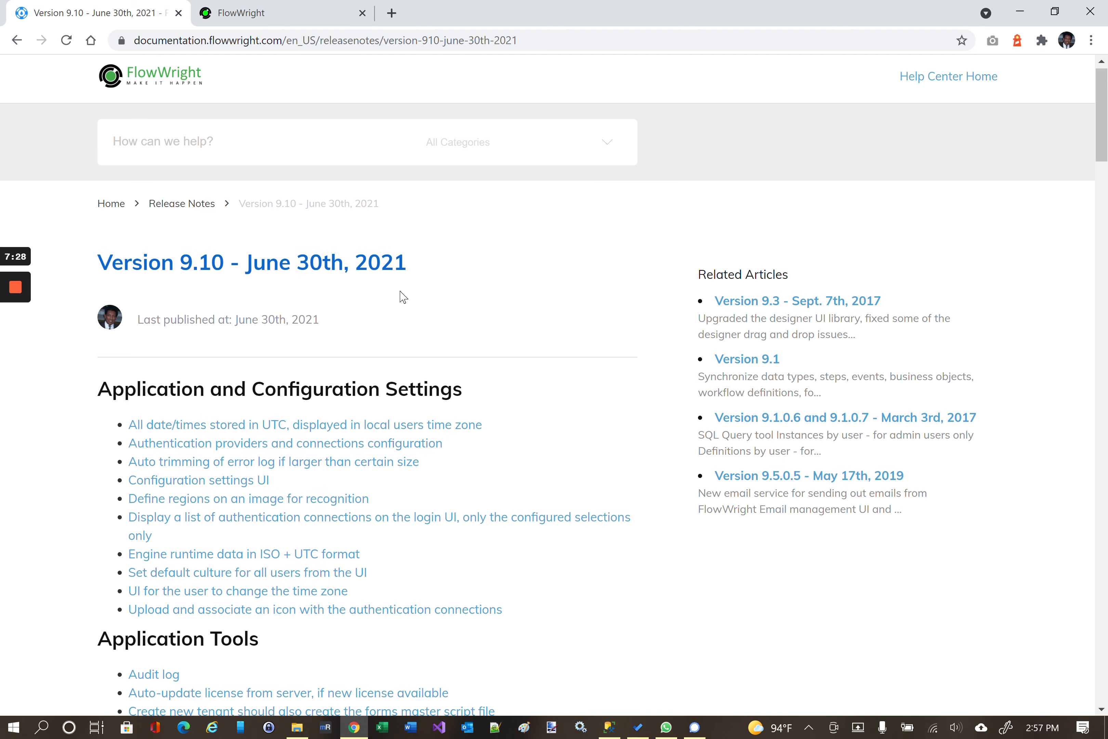
click(307, 10)
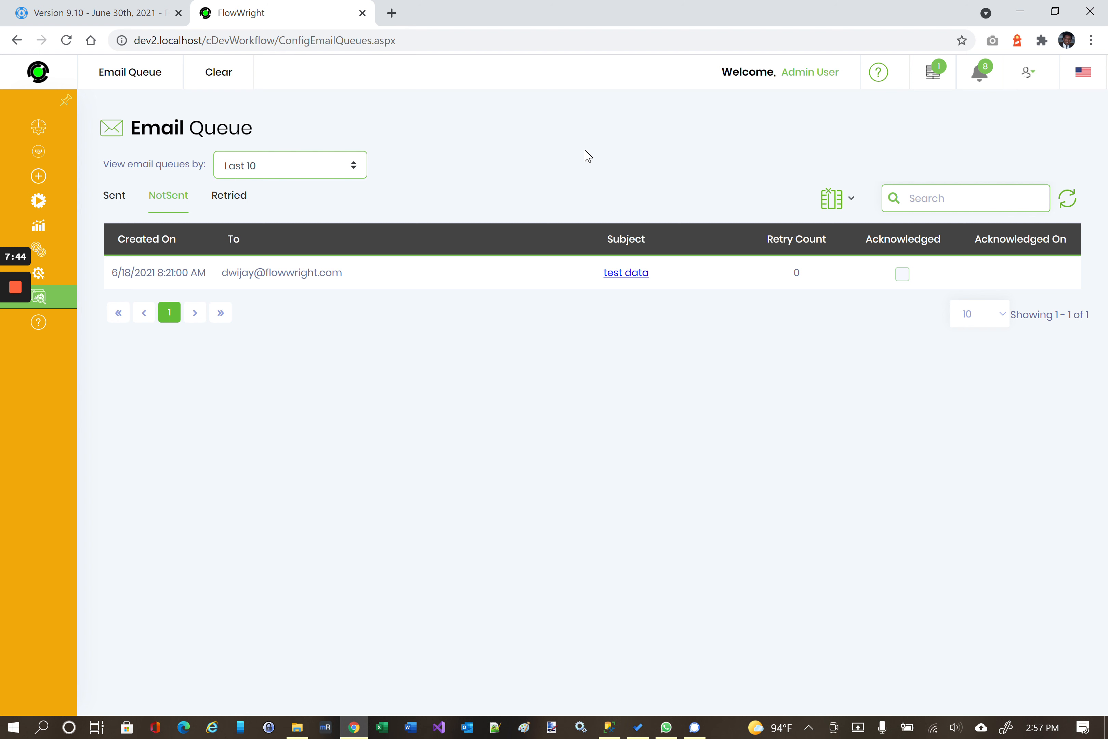
mouse_move(50, 152)
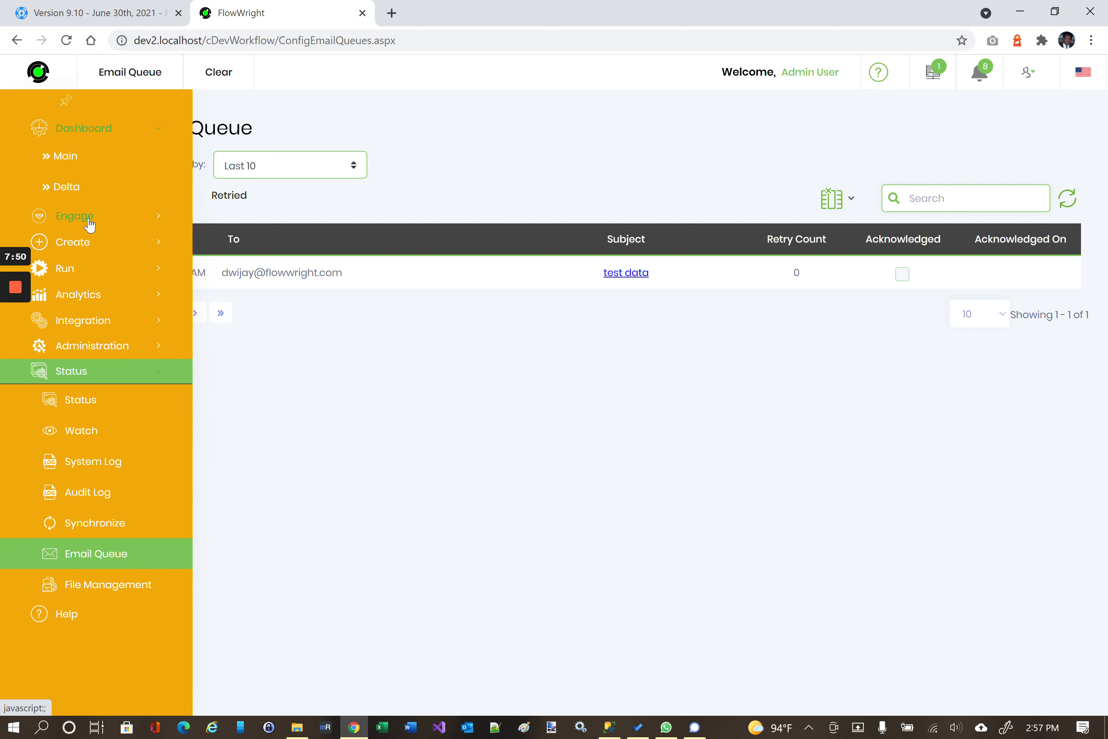
mouse_move(1020, 81)
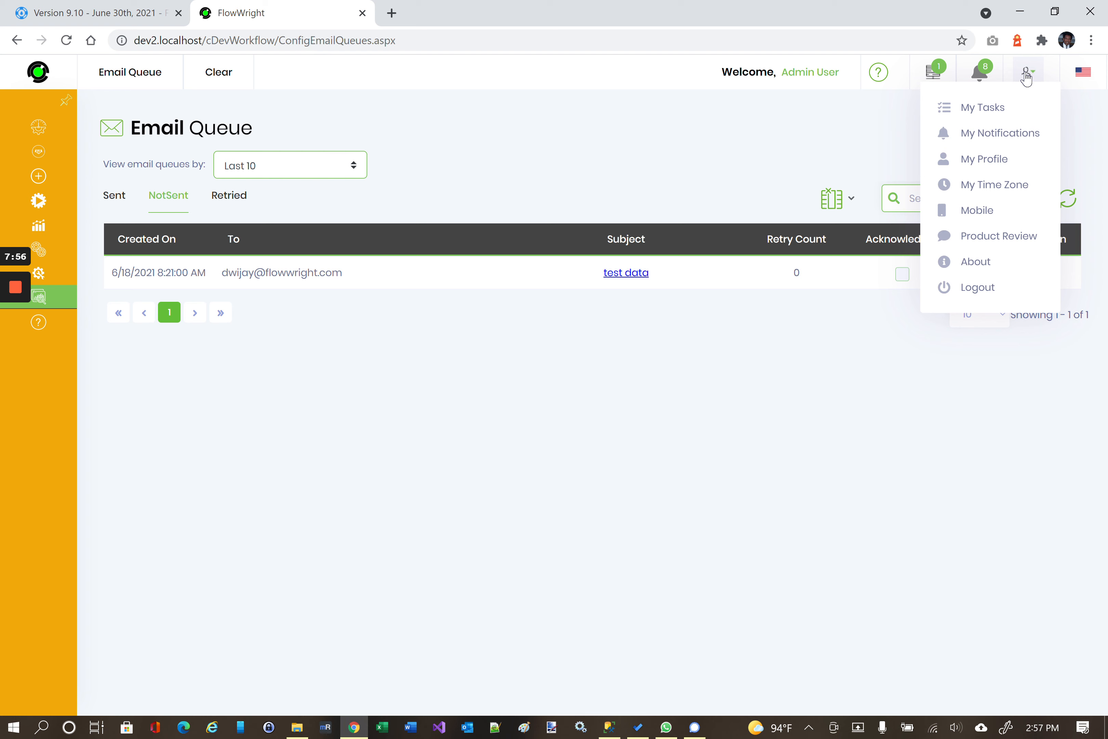
click(992, 187)
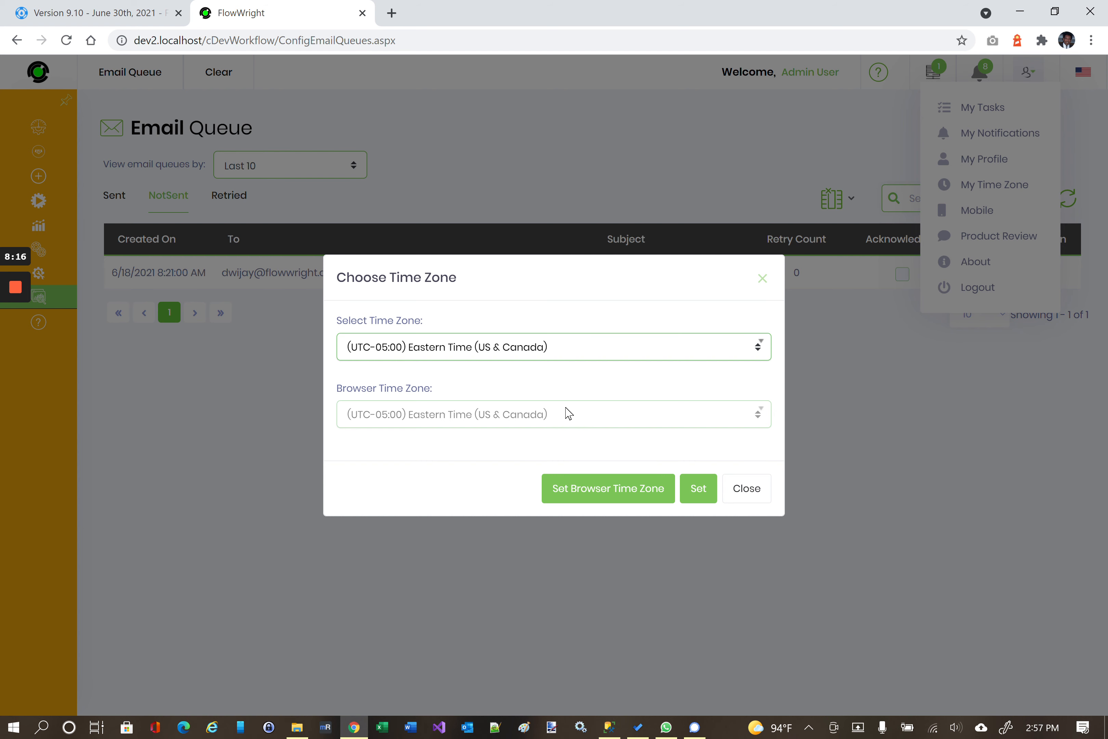
click(761, 492)
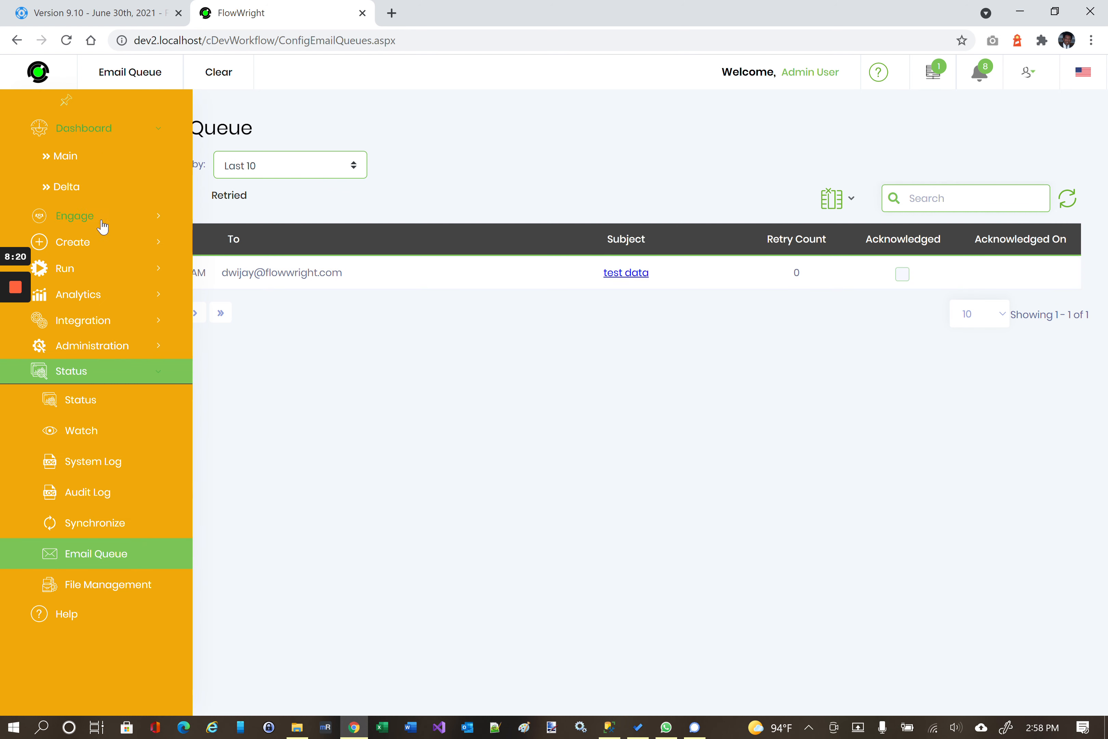
Expand the Create section of the sidebar and open Form Definitions.
click(74, 215)
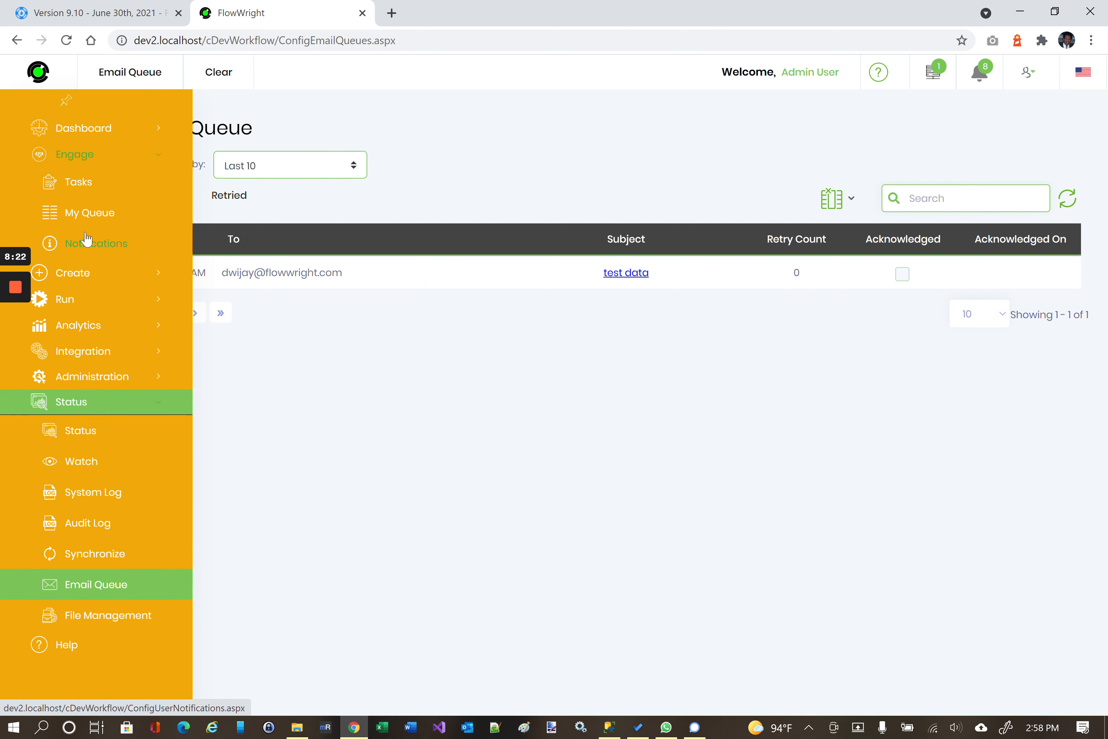
click(88, 283)
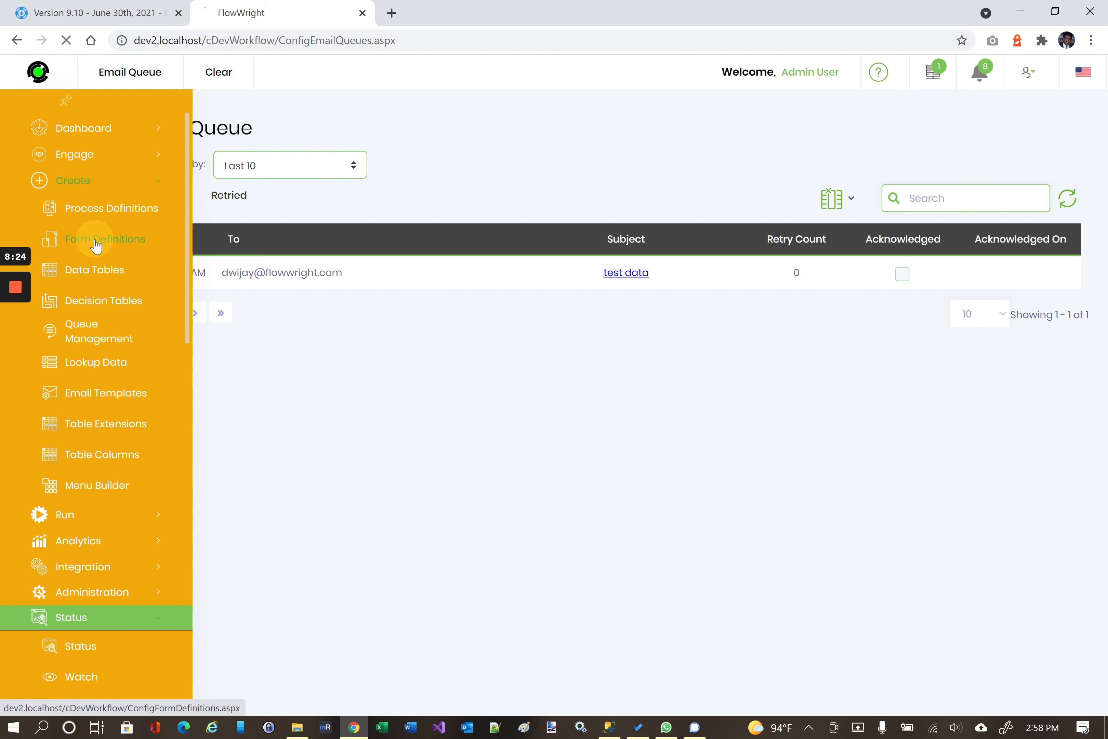
click(95, 243)
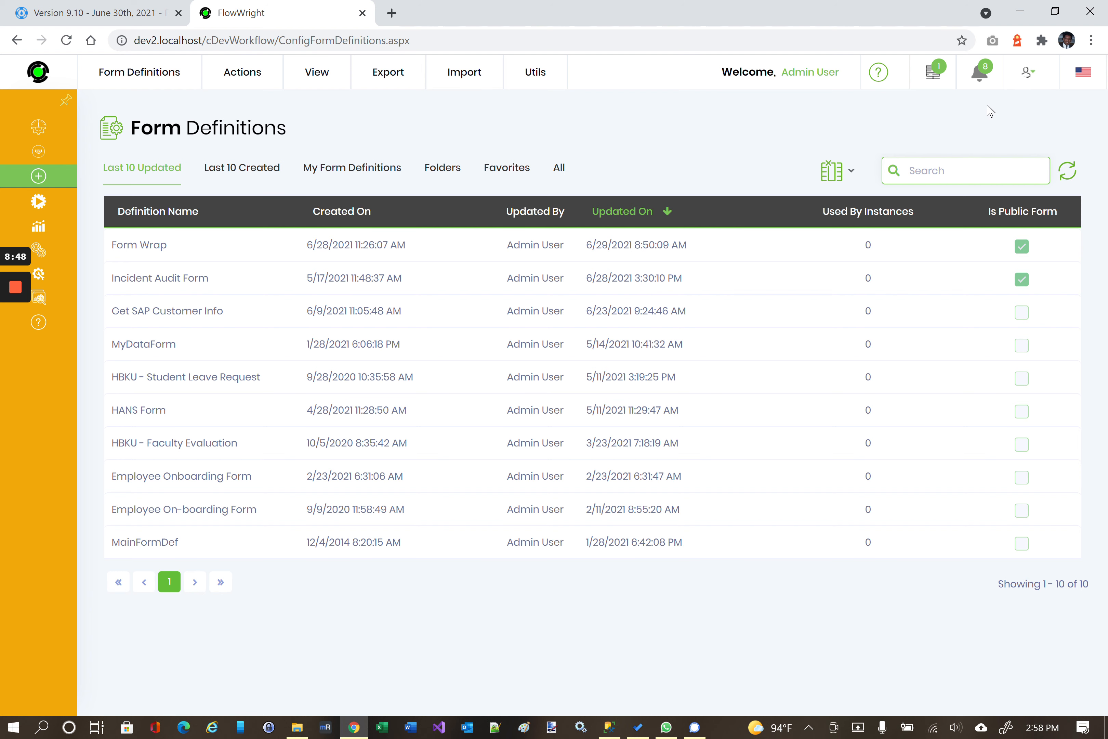
Expand Administration in the sidebar and open the User Management Users page.
mouse_move(35, 279)
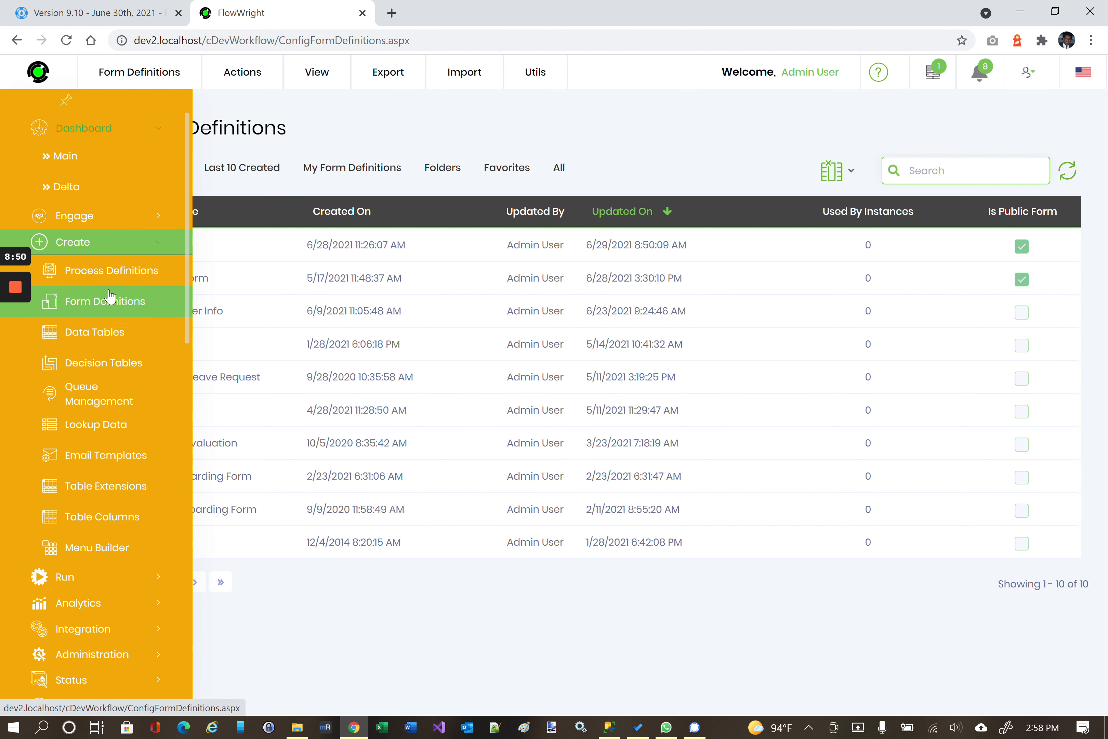
scroll(110, 300, down, 1)
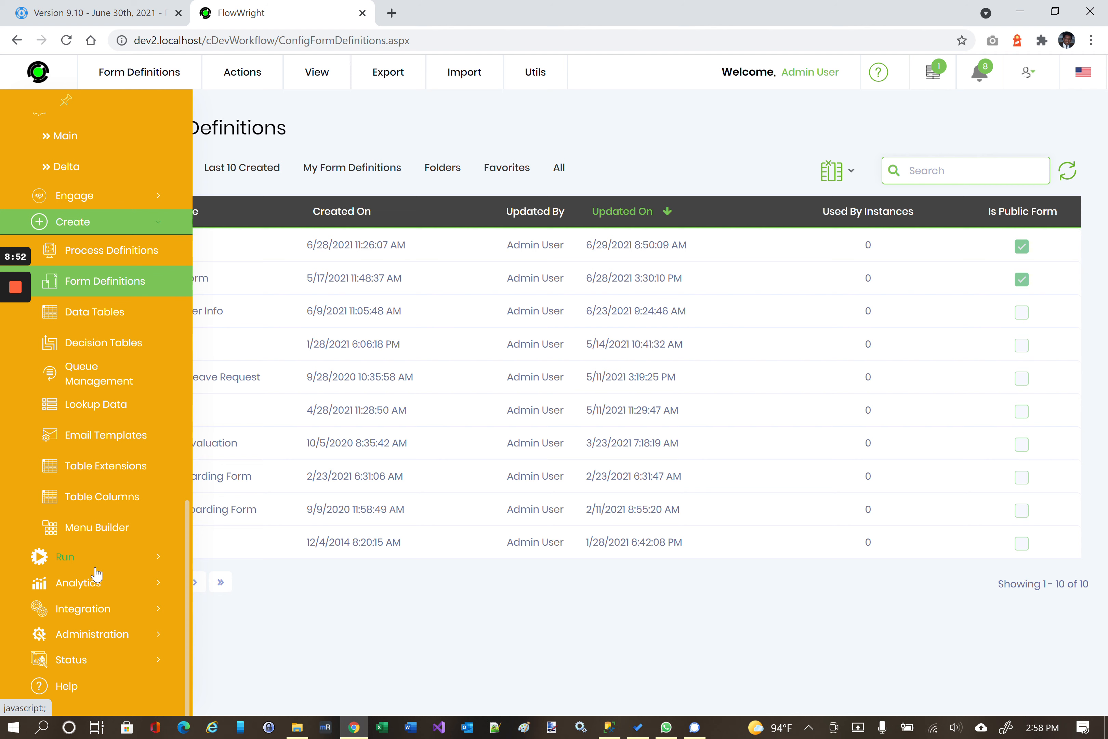
click(89, 632)
scroll(114, 529, down, 5)
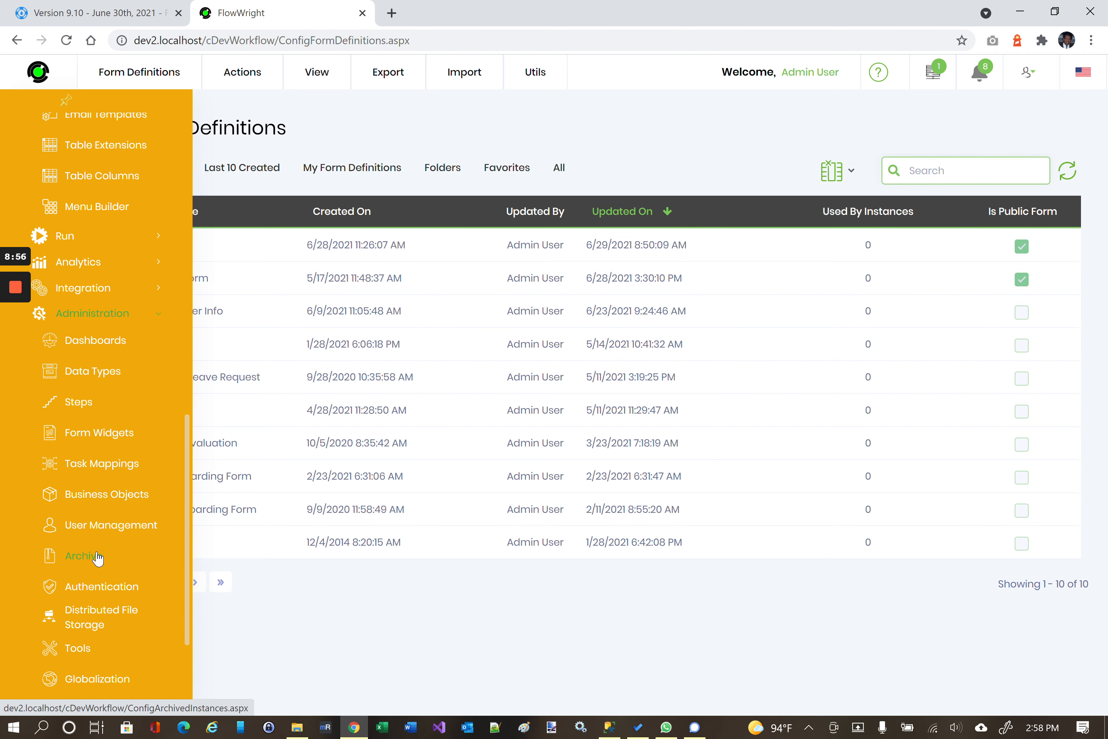
click(102, 524)
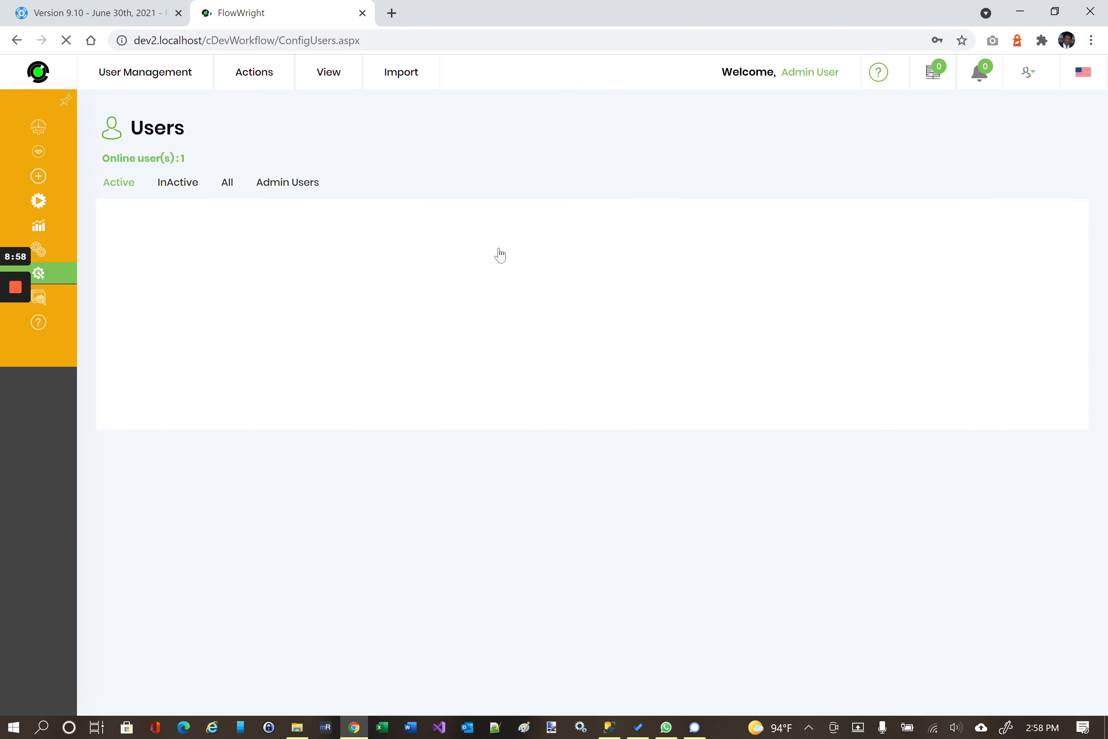
Open the admin's Update User dialog, close it unchanged, then open Set Default Culture.
click(343, 275)
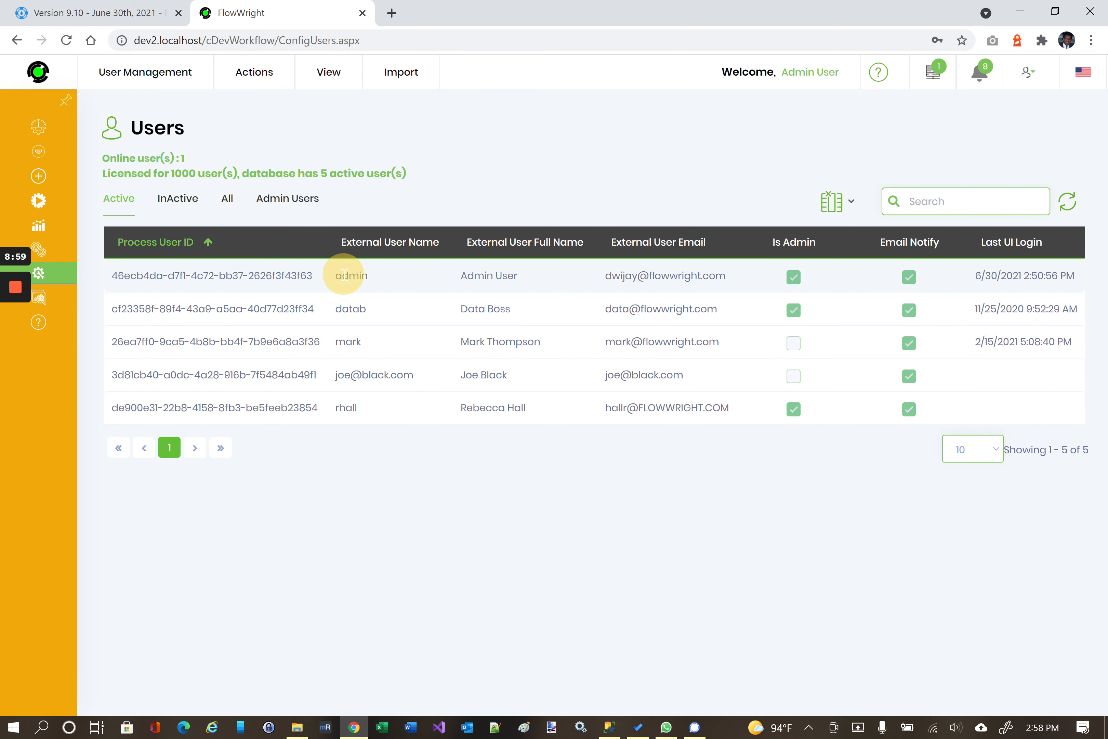
click(266, 99)
click(274, 146)
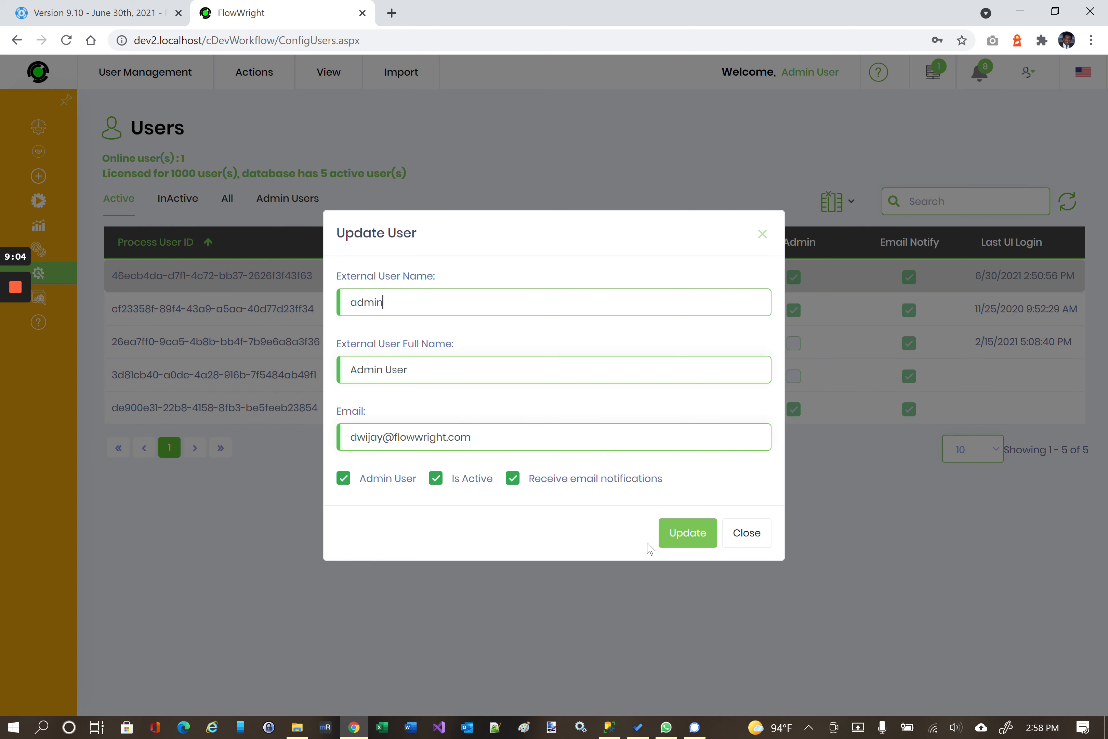
click(758, 535)
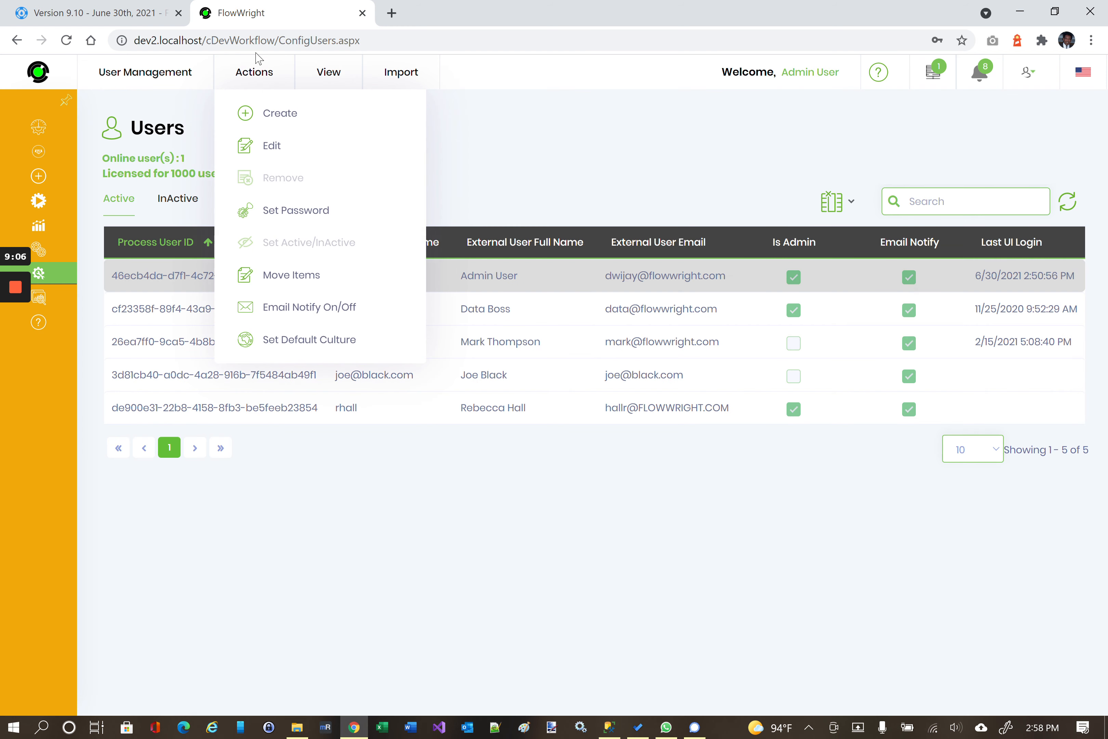
mouse_move(265, 97)
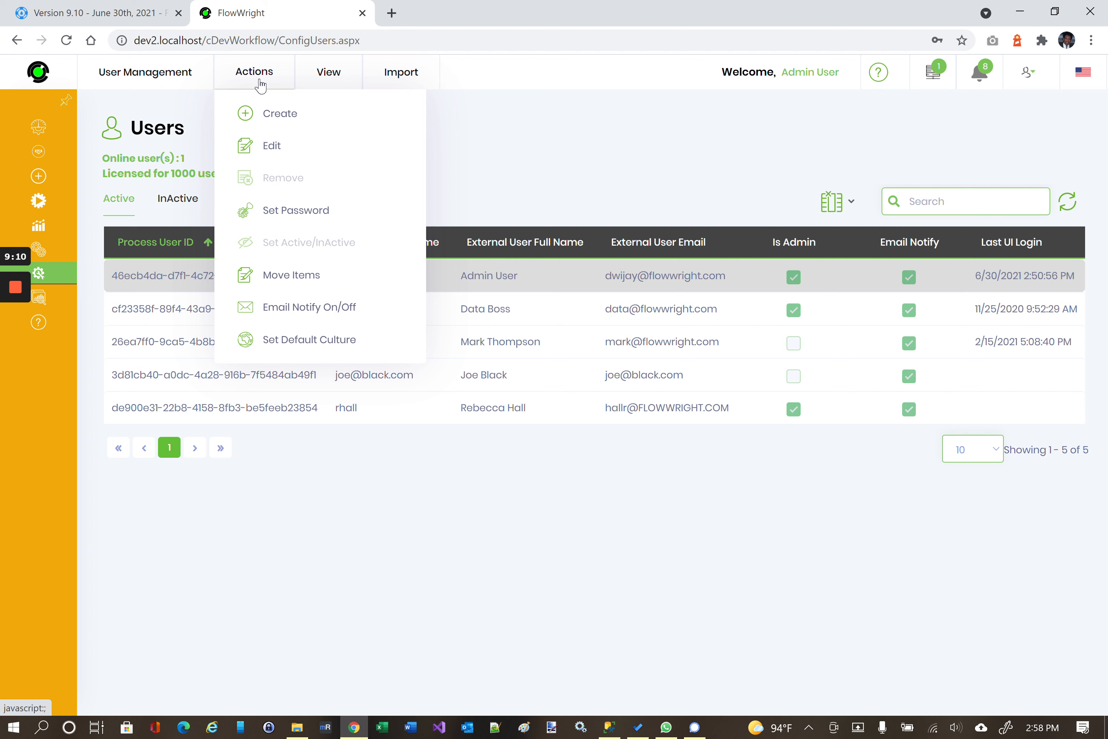
click(310, 340)
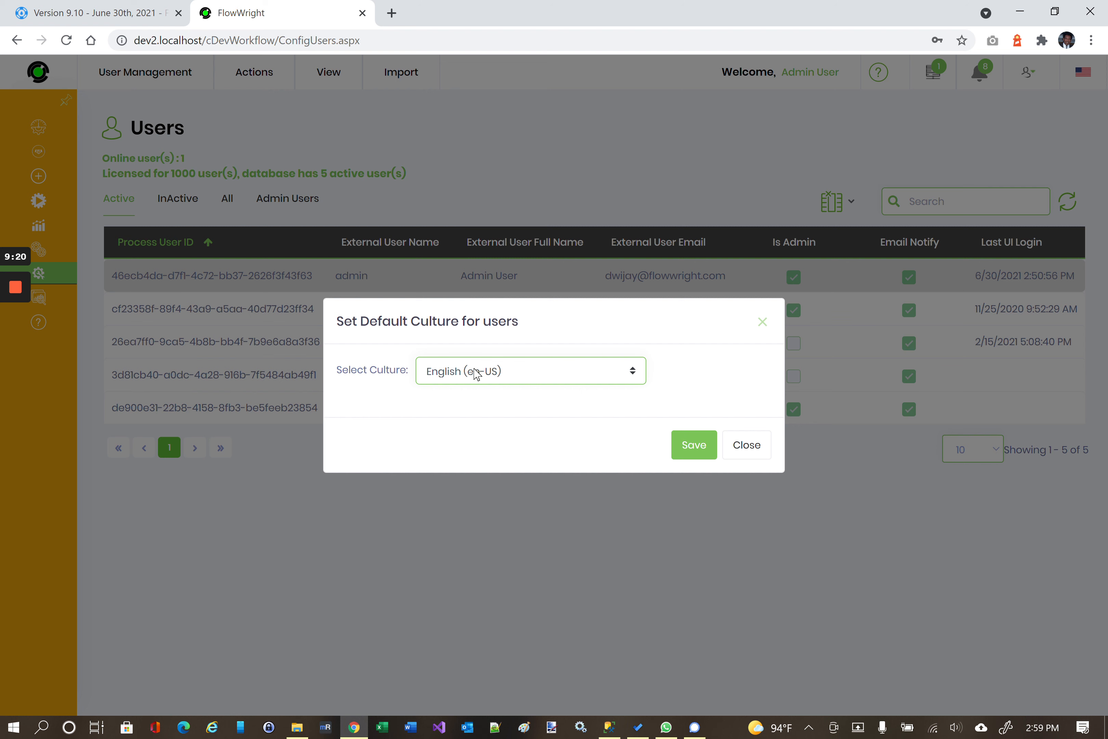
Keep English (en-US) as the default culture, then switch to the Version 9.10 release notes.
click(477, 374)
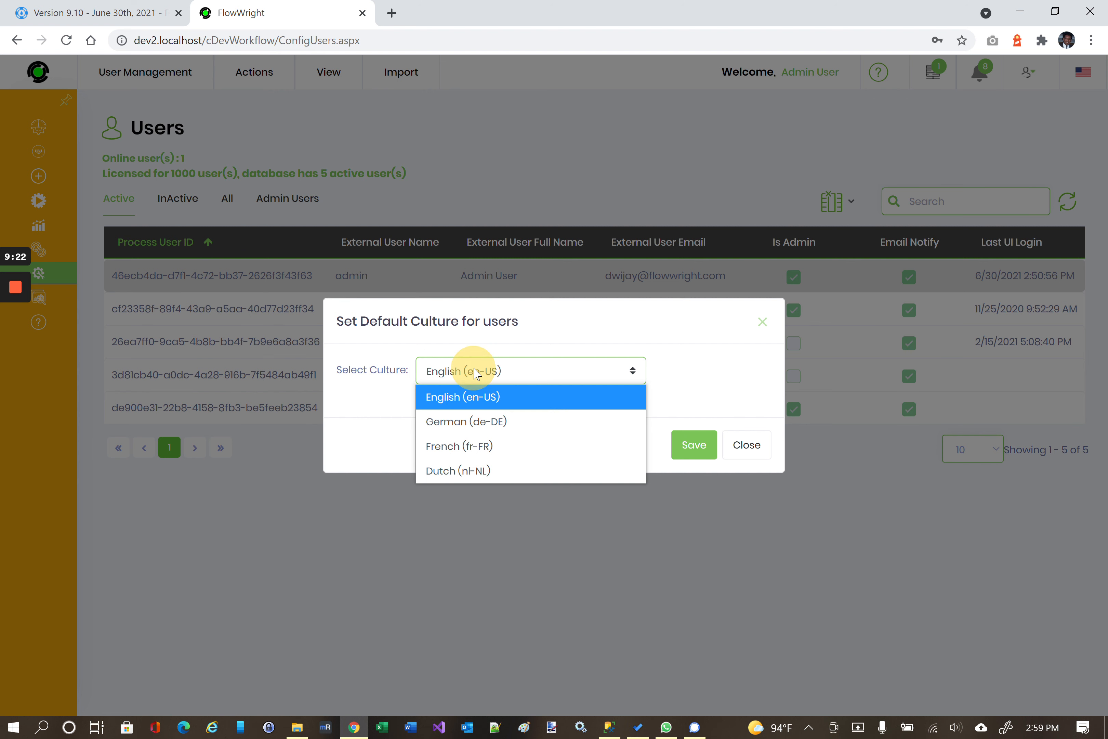
click(471, 372)
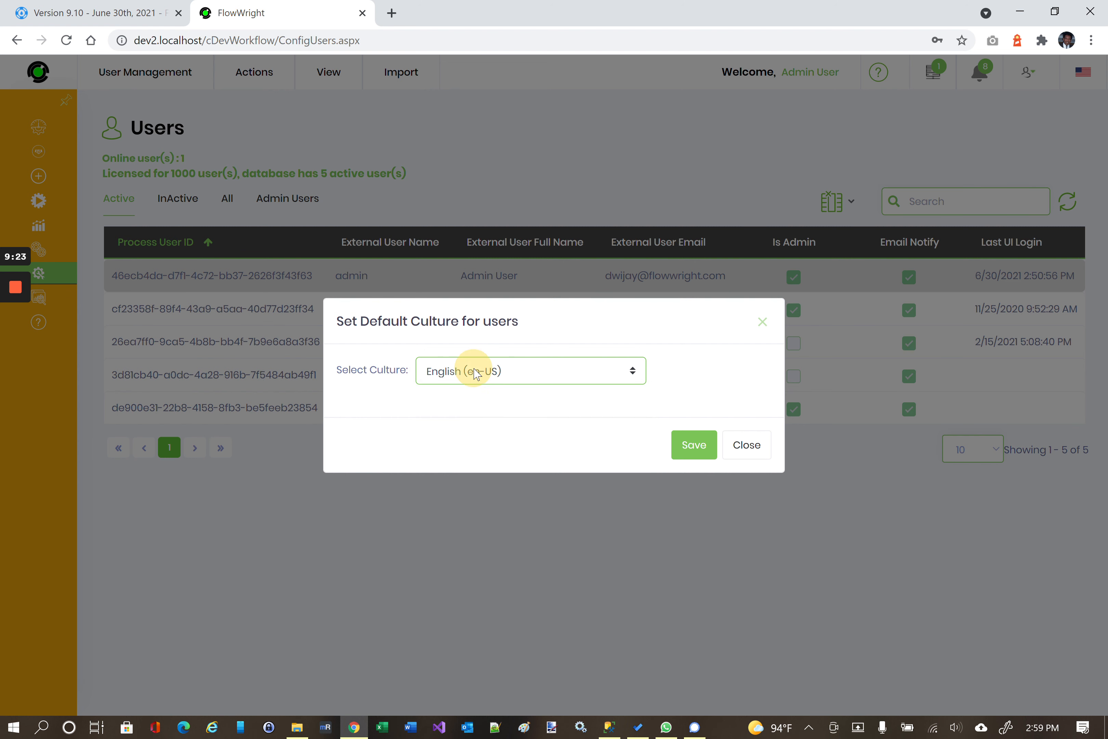
click(741, 448)
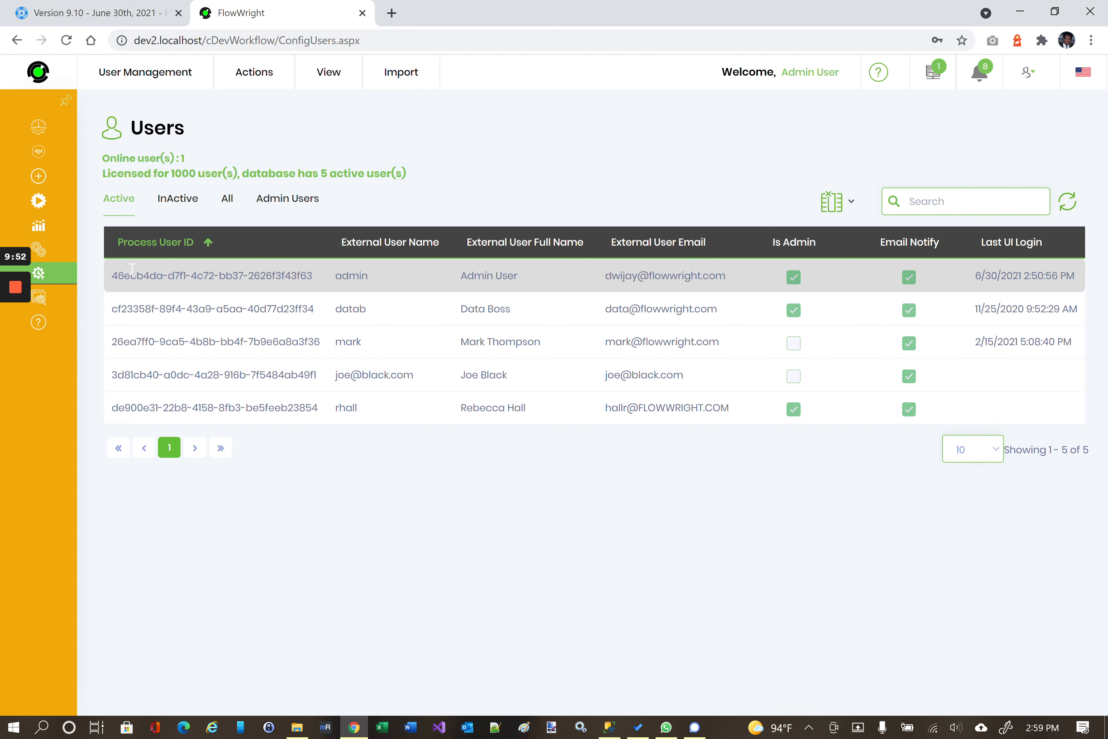
click(101, 7)
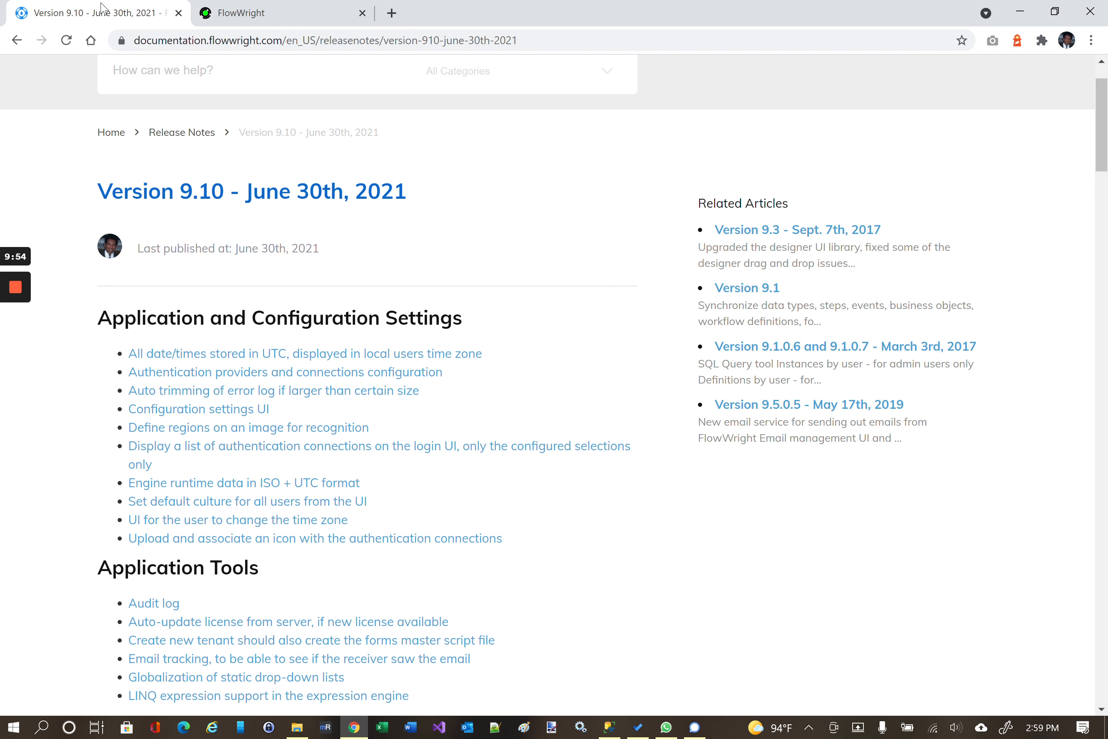
Return to FlowWright and open the Status version details page.
click(253, 10)
mouse_move(113, 381)
scroll(114, 381, down, 3)
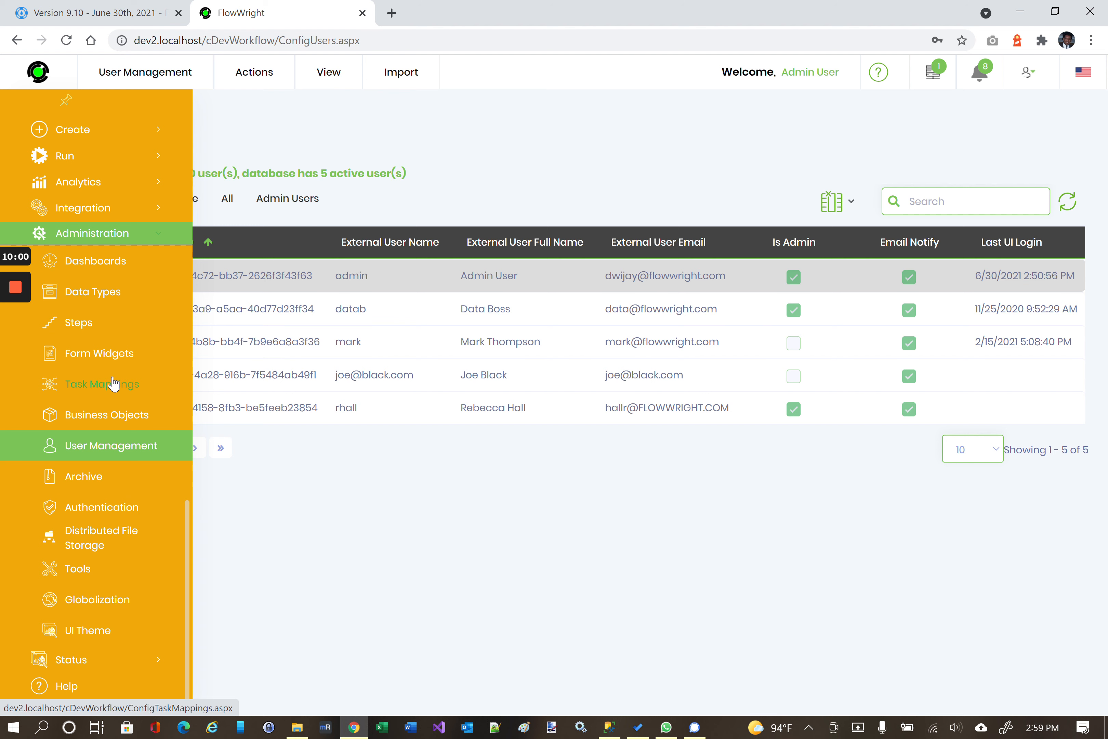
scroll(114, 384, up, 2)
scroll(118, 539, down, 2)
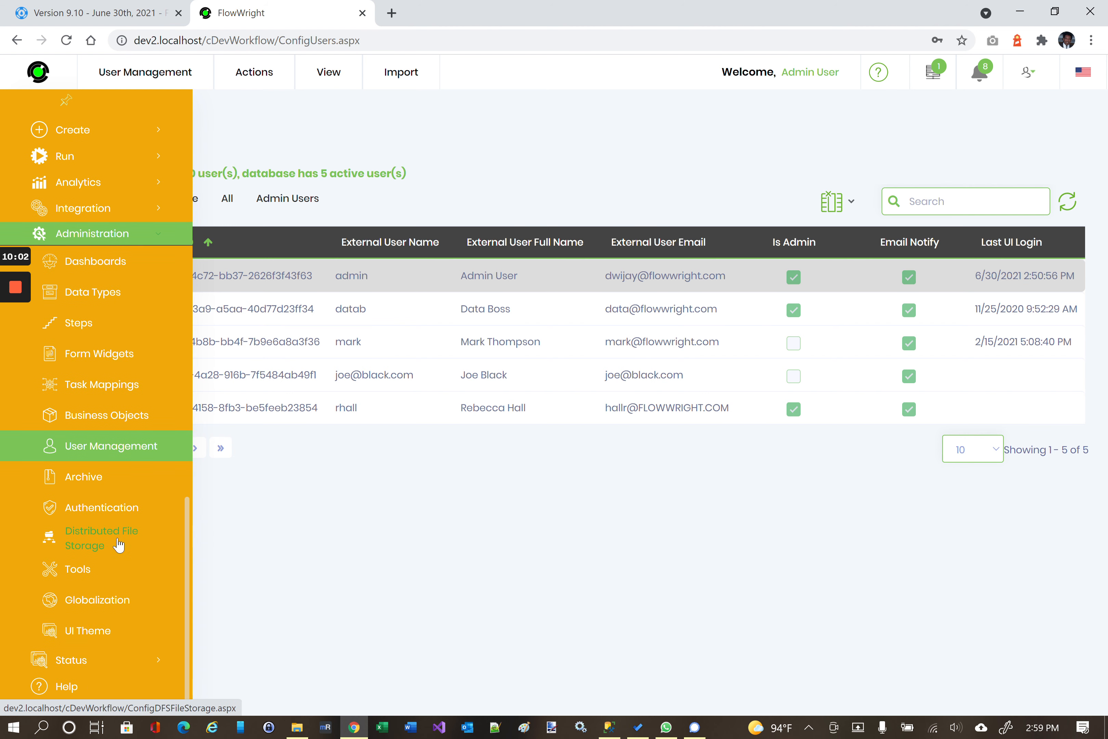
click(70, 664)
scroll(71, 665, down, 1)
click(85, 619)
Open Settings > Configuration and browse the configuration categories list.
click(313, 80)
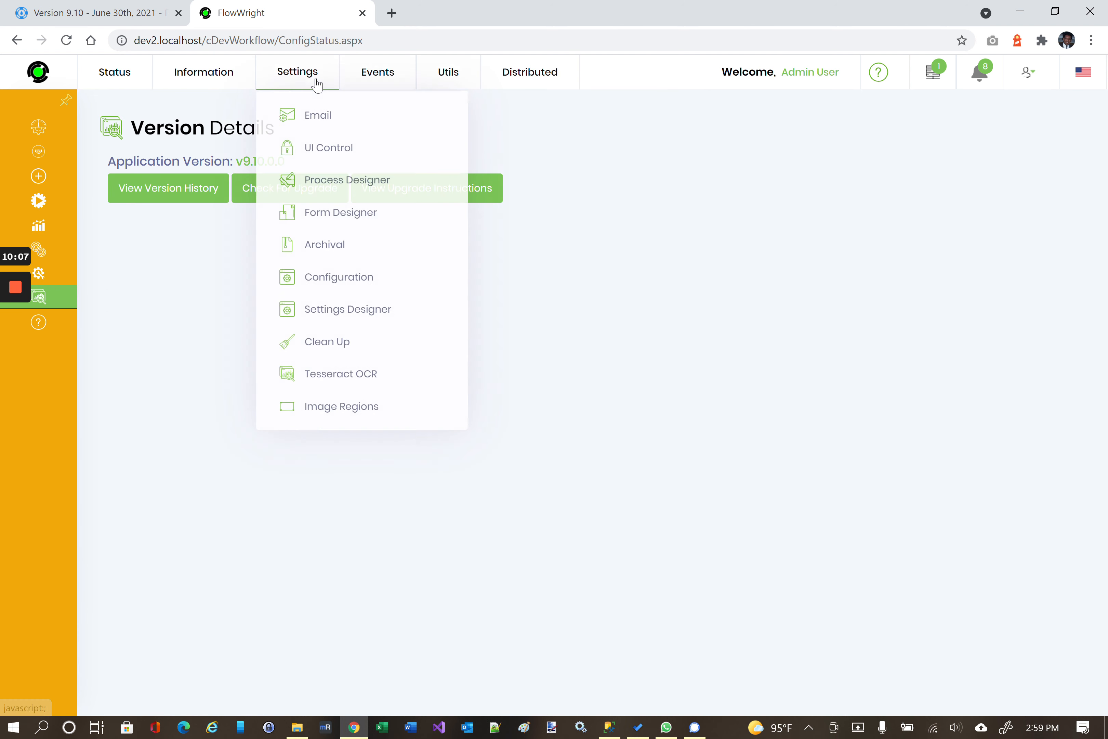
click(336, 281)
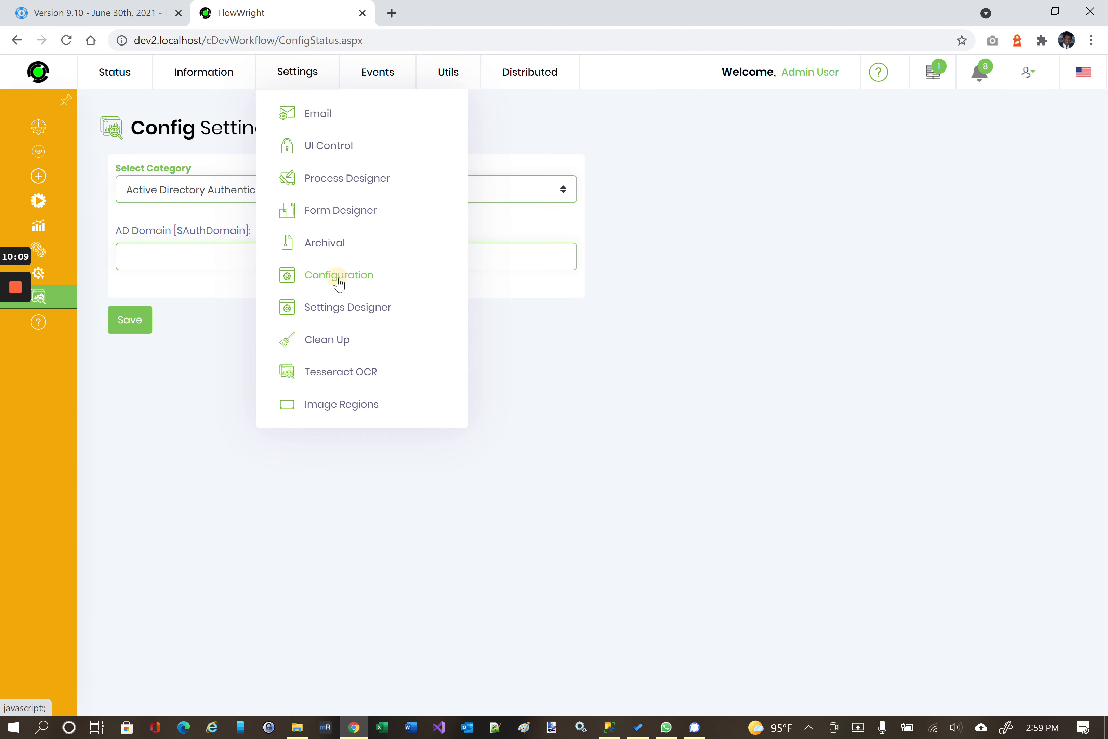
click(164, 192)
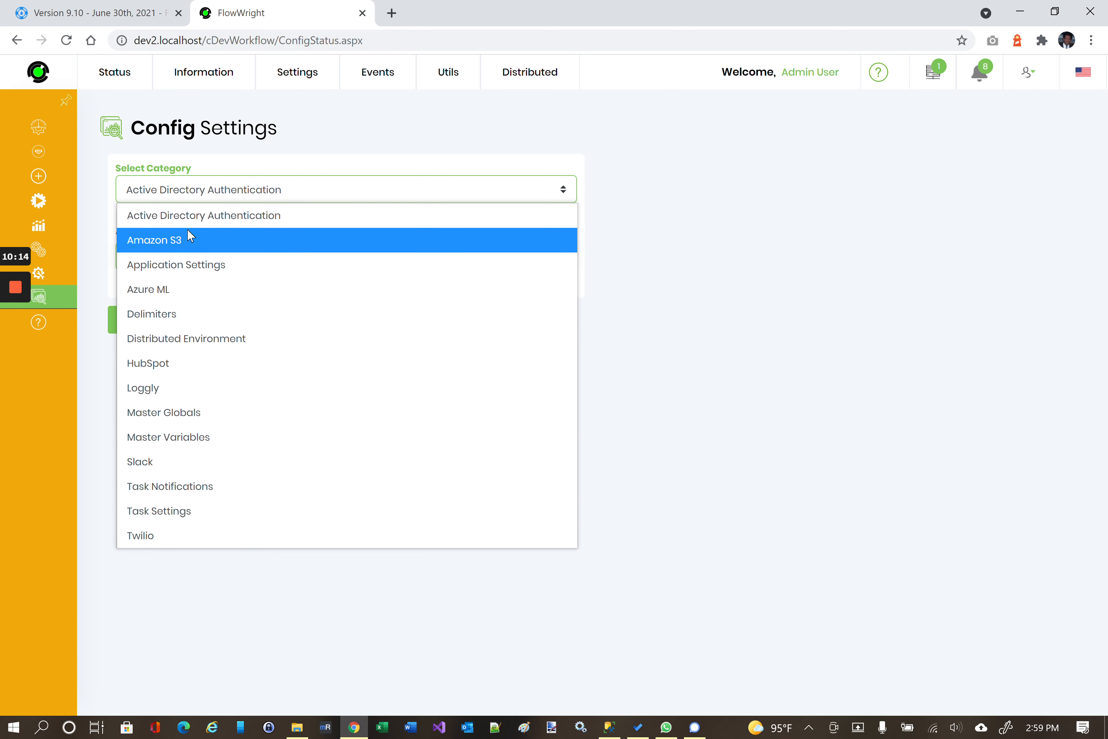
mouse_move(305, 75)
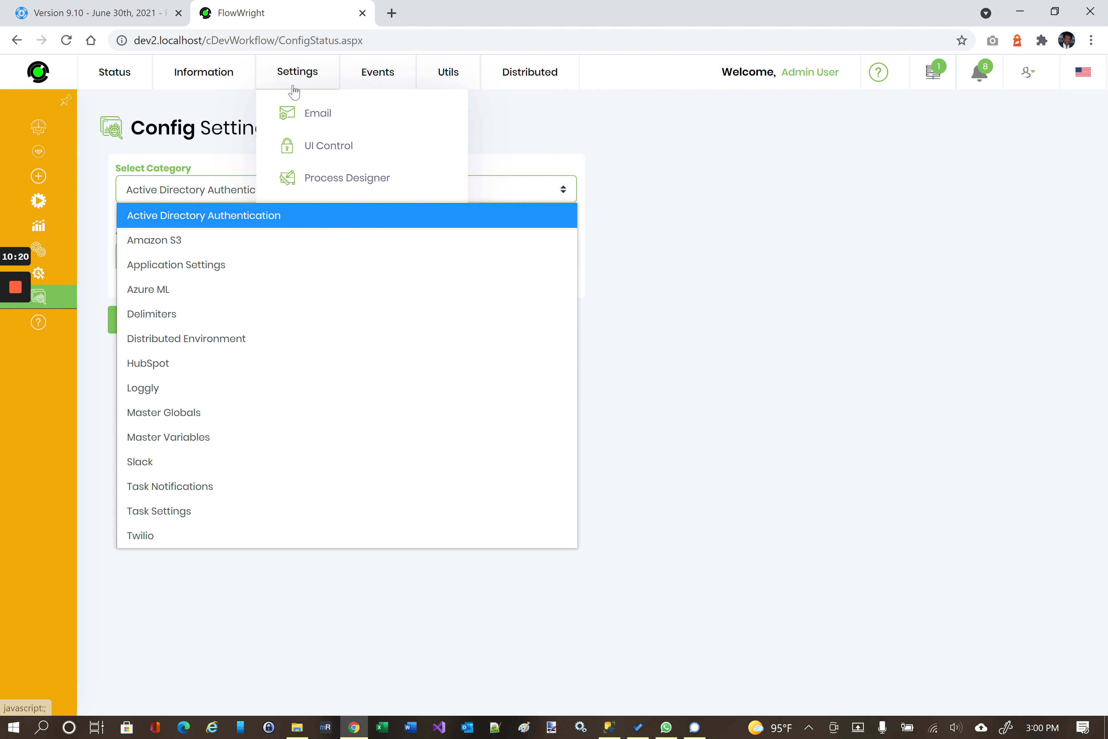
mouse_move(231, 76)
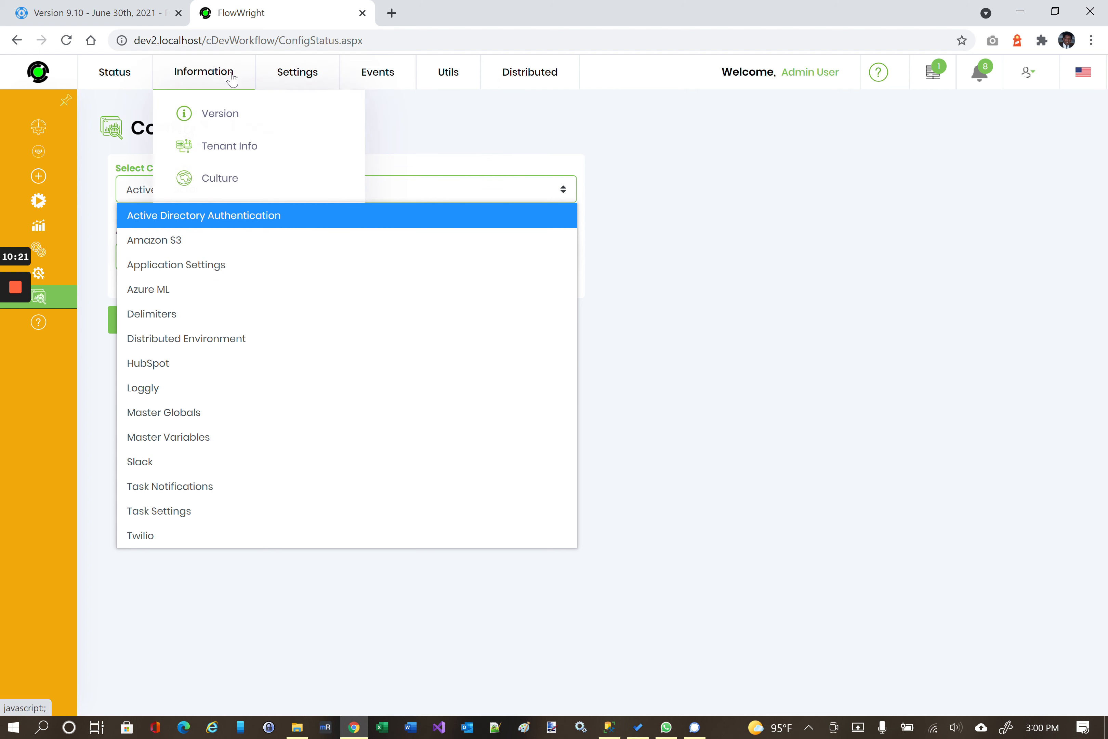
click(819, 279)
Open the Settings Designer from the Settings menu.
mouse_move(202, 80)
mouse_move(312, 75)
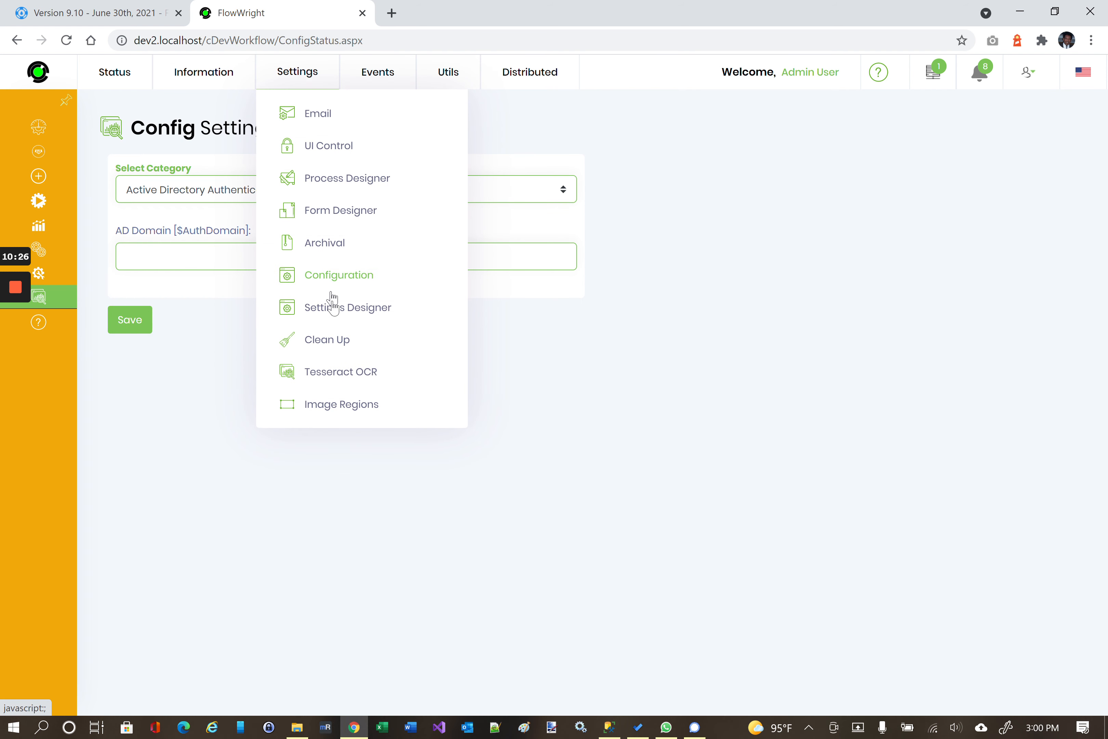
click(336, 317)
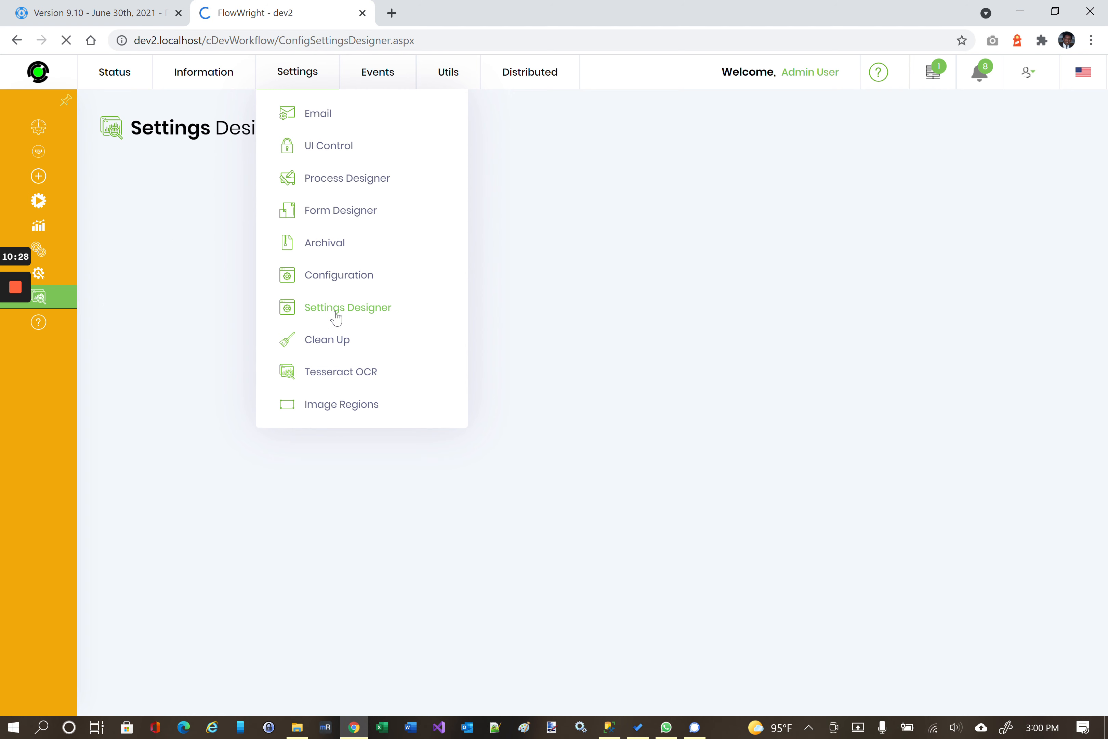
Expand Active Directory Authentication to reveal $AuthDomain, then expand Create in the sidebar.
click(141, 224)
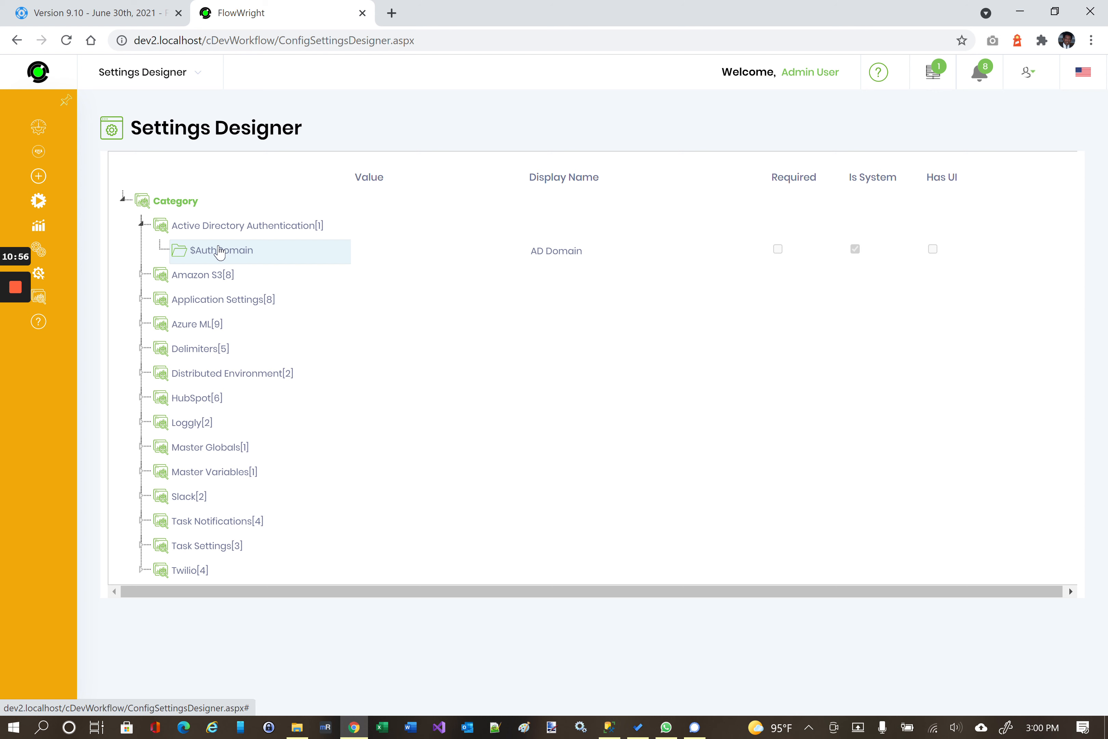
mouse_move(38, 177)
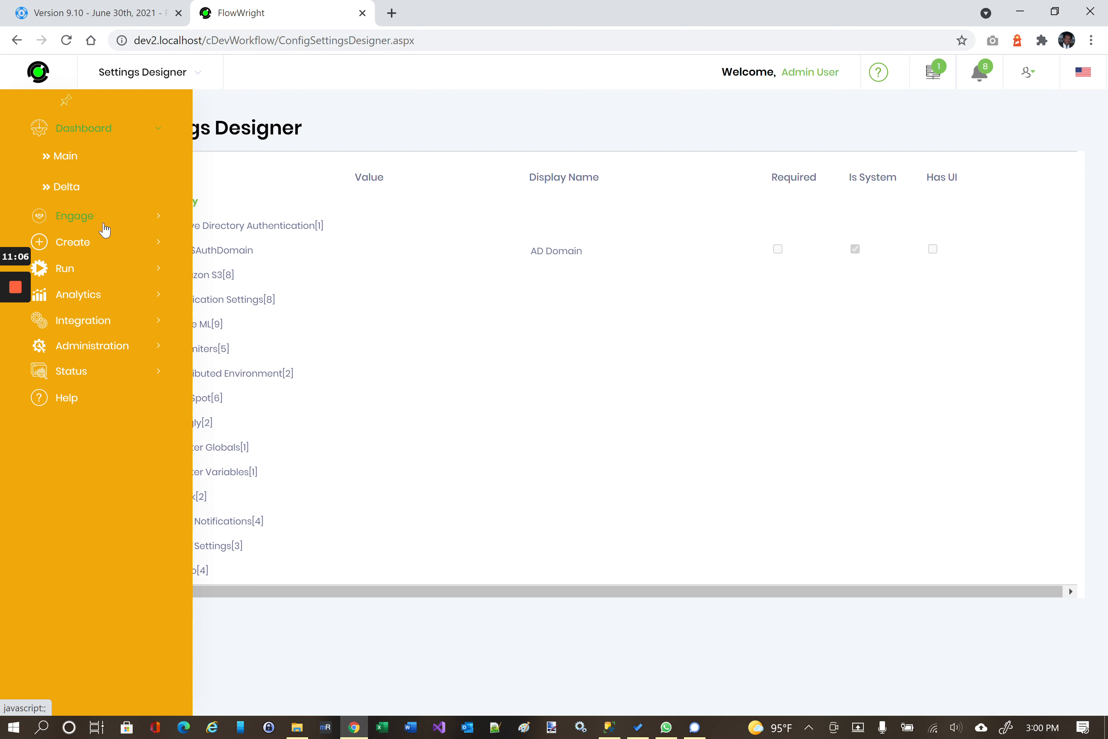
click(102, 242)
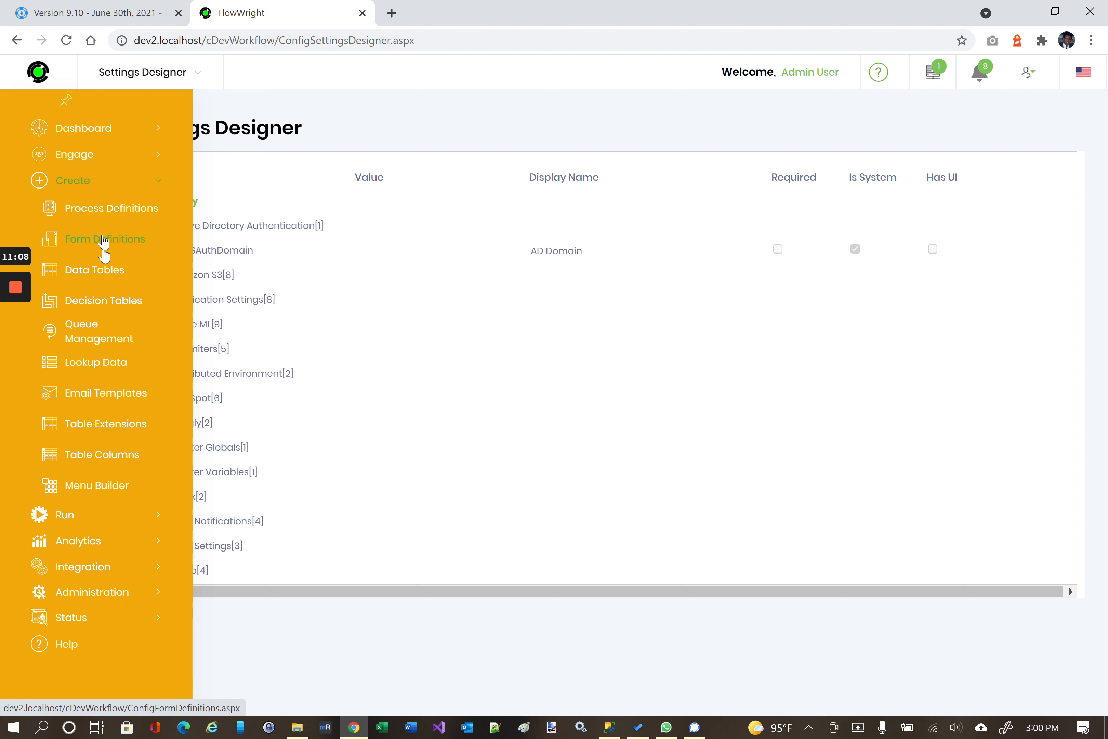
Open TestCustomStepDef from Process Definitions and select its Coin Toss step (mid point 50).
click(103, 217)
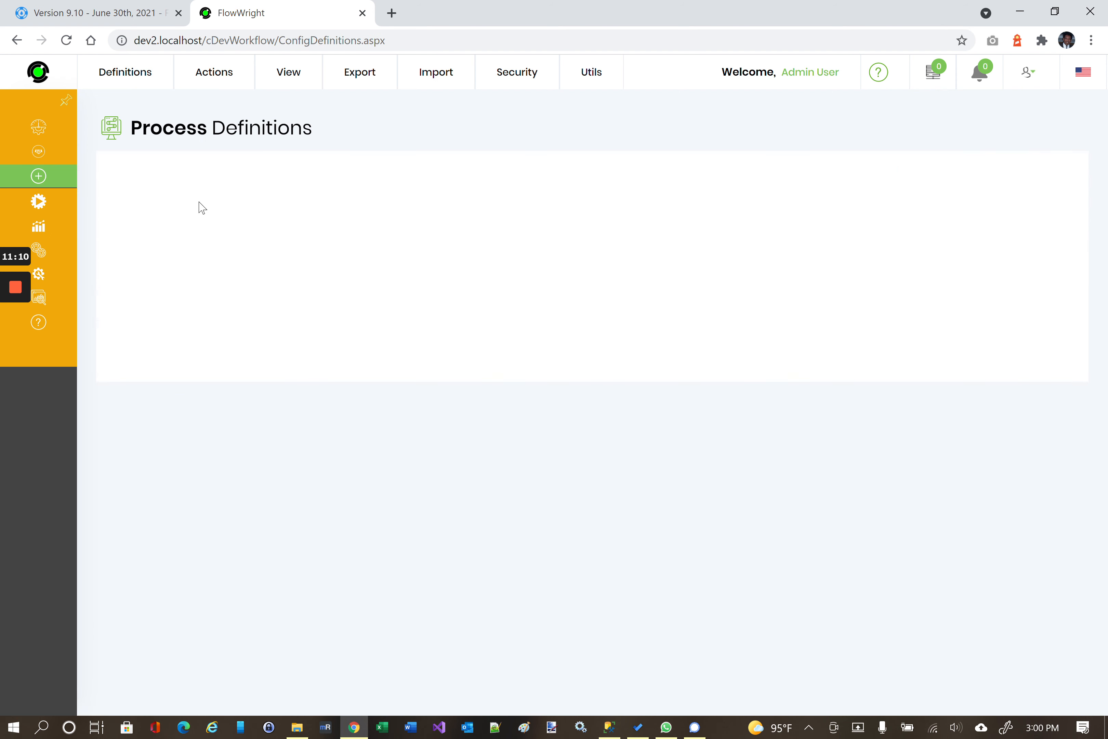
click(199, 244)
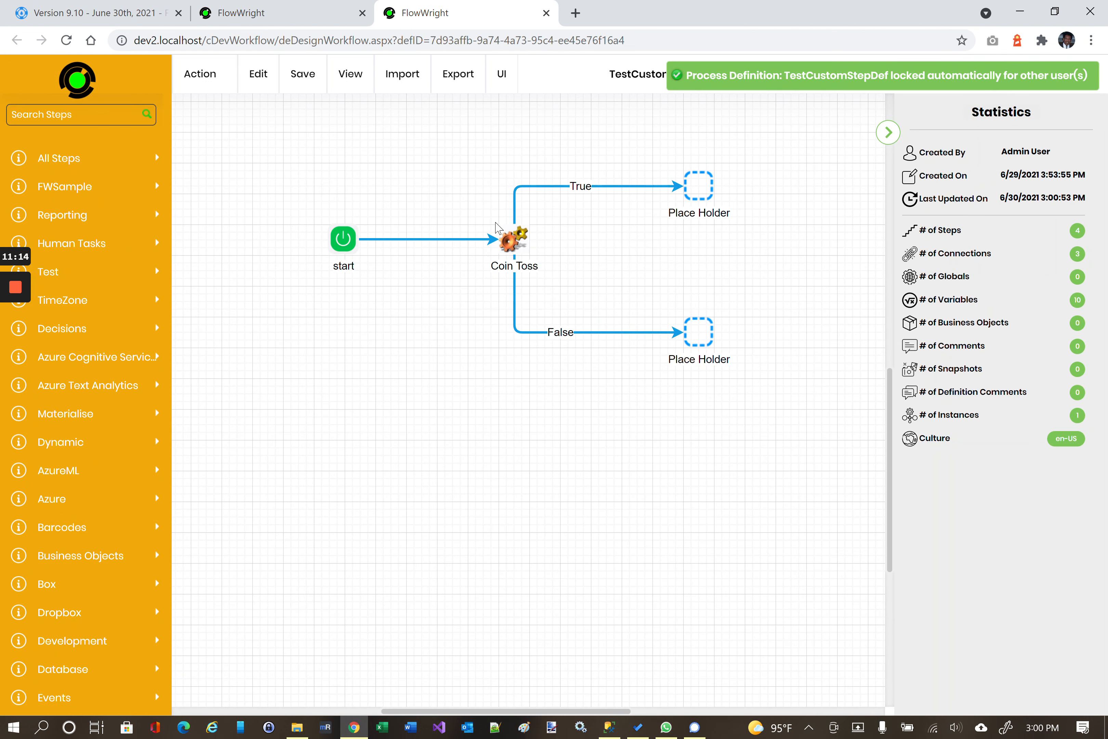
mouse_move(514, 239)
click(513, 239)
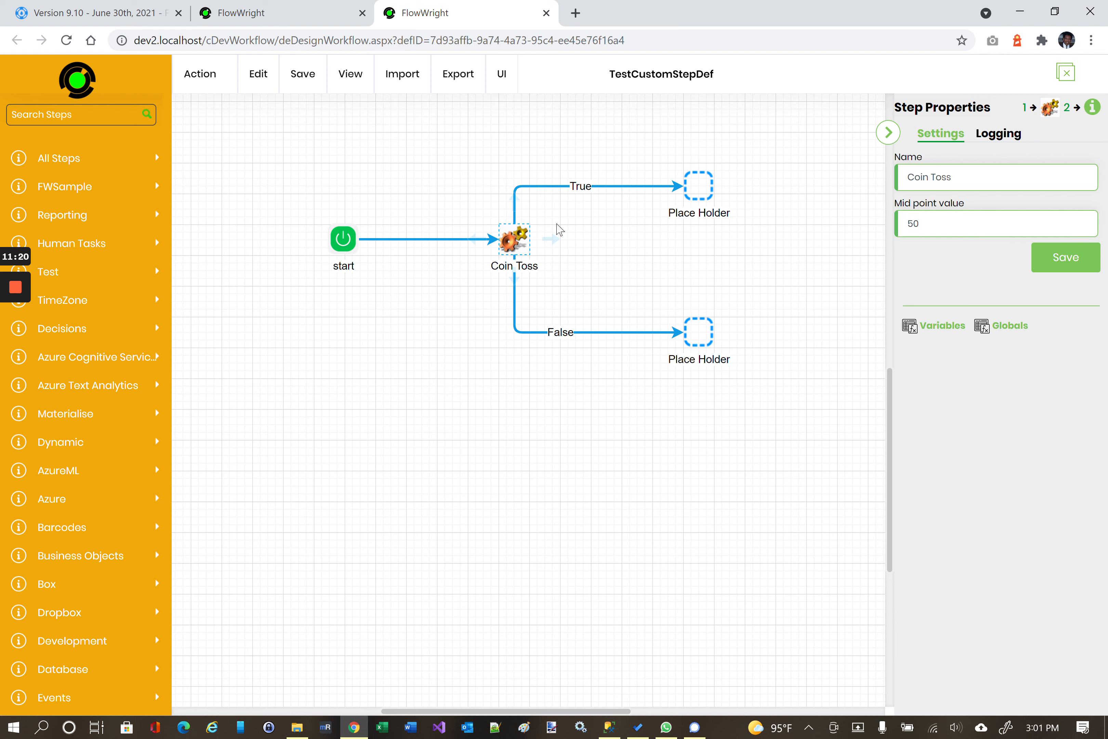
Clear the mid point value 50, try 'Variable' and 'Global' suggestions, then open the Expression Builder (F2).
double_click(898, 223)
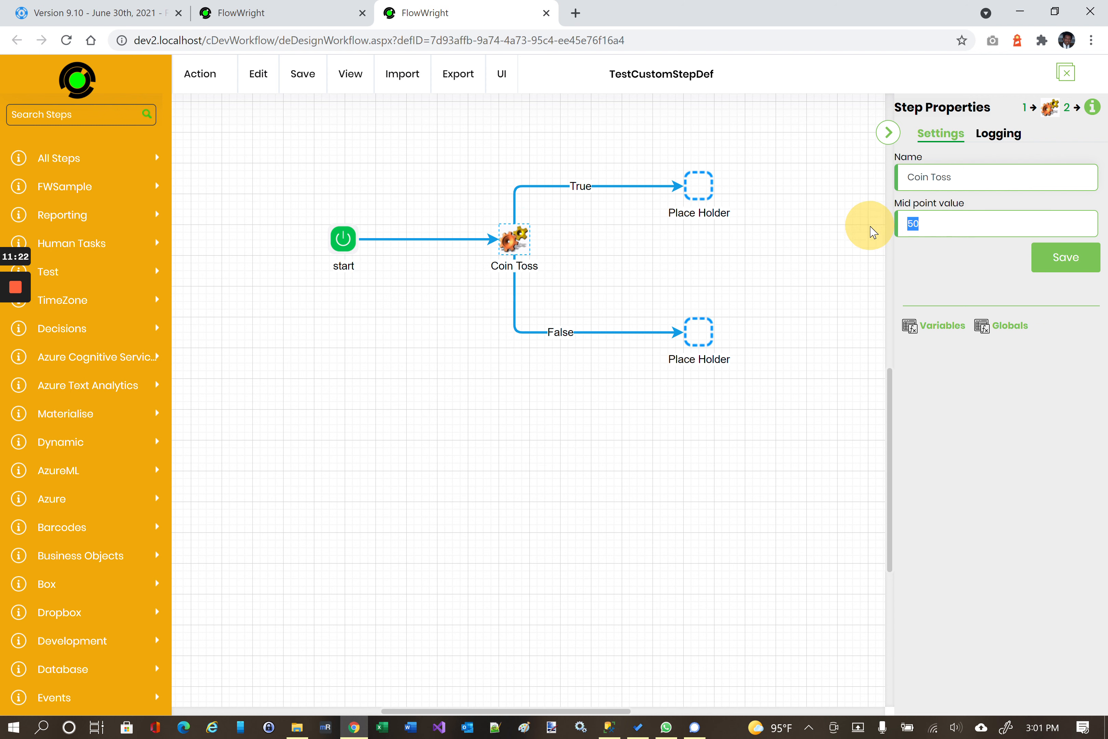
key(BackSpace)
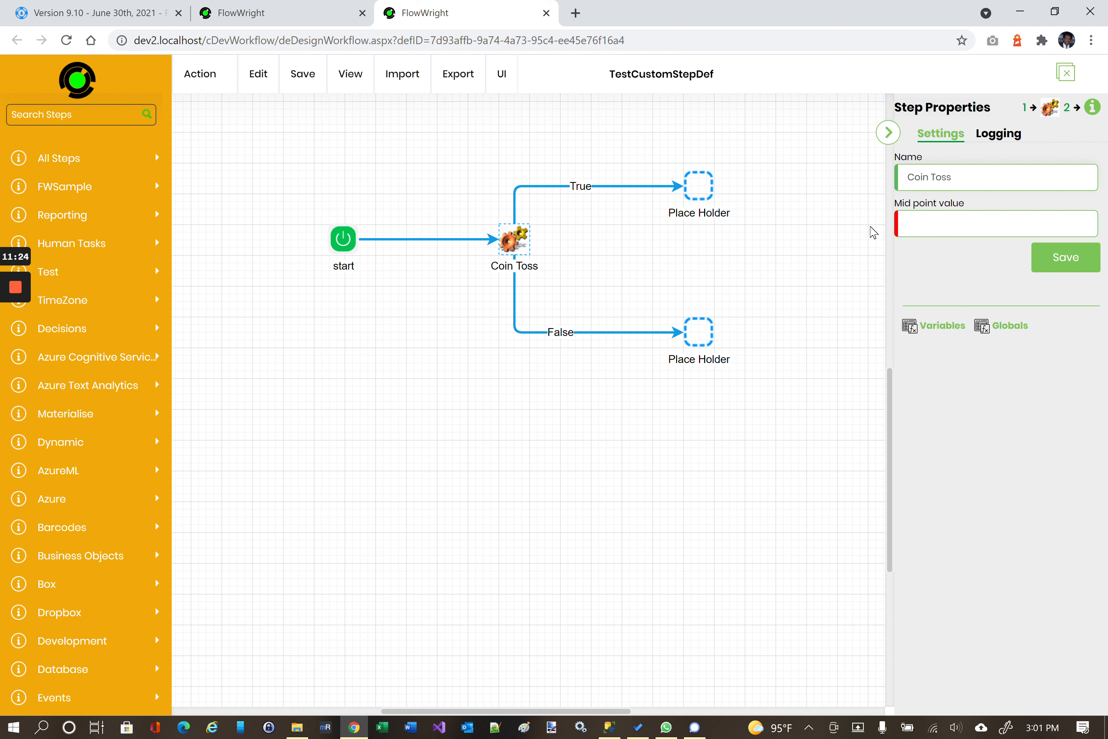
text(Variable)
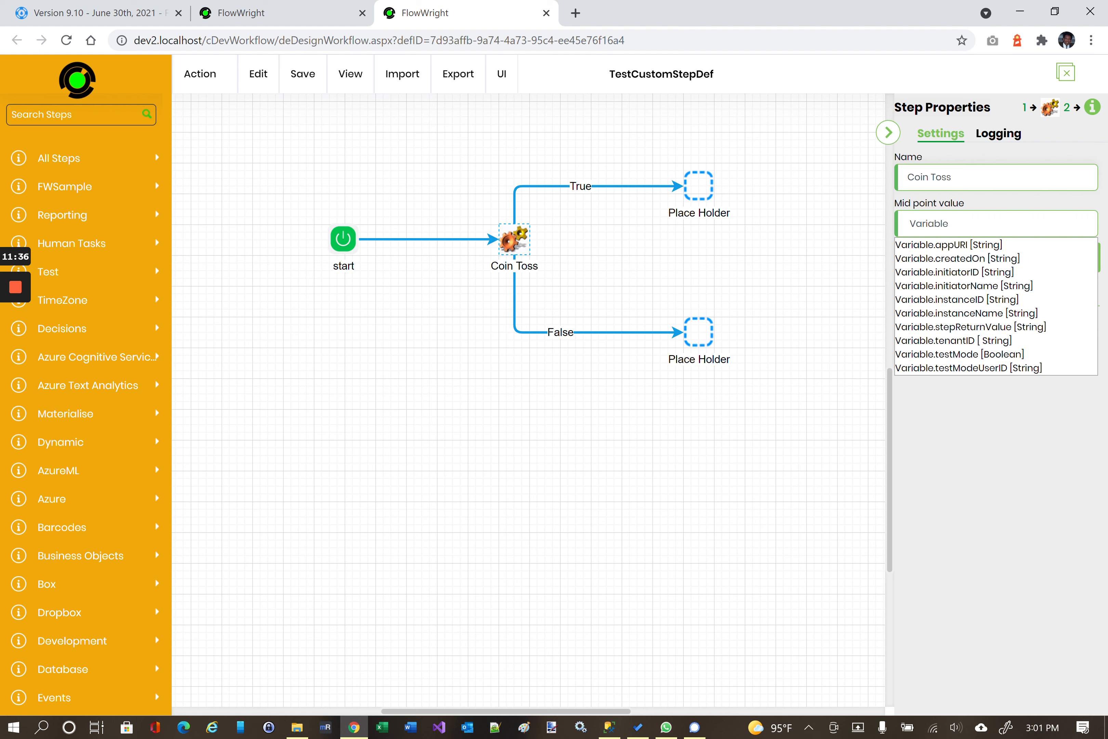
drag(955, 223, 780, 225)
key(BackSpace)
text(Global)
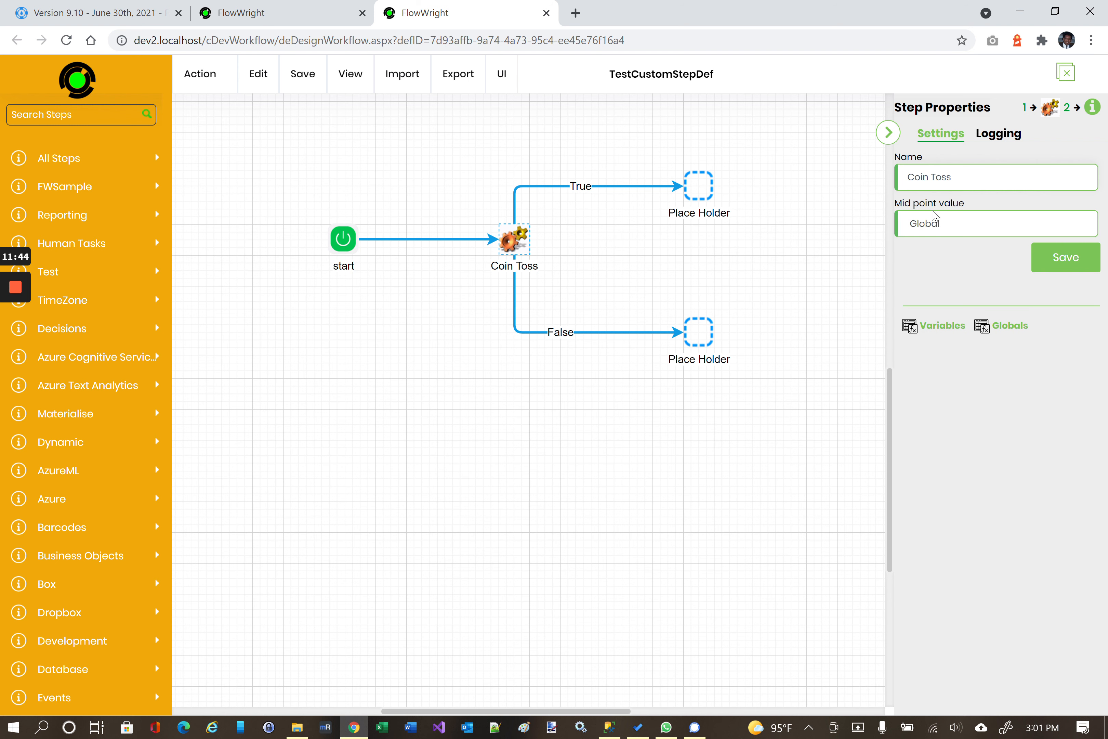
drag(940, 224, 850, 230)
key(BackSpace)
key(F2)
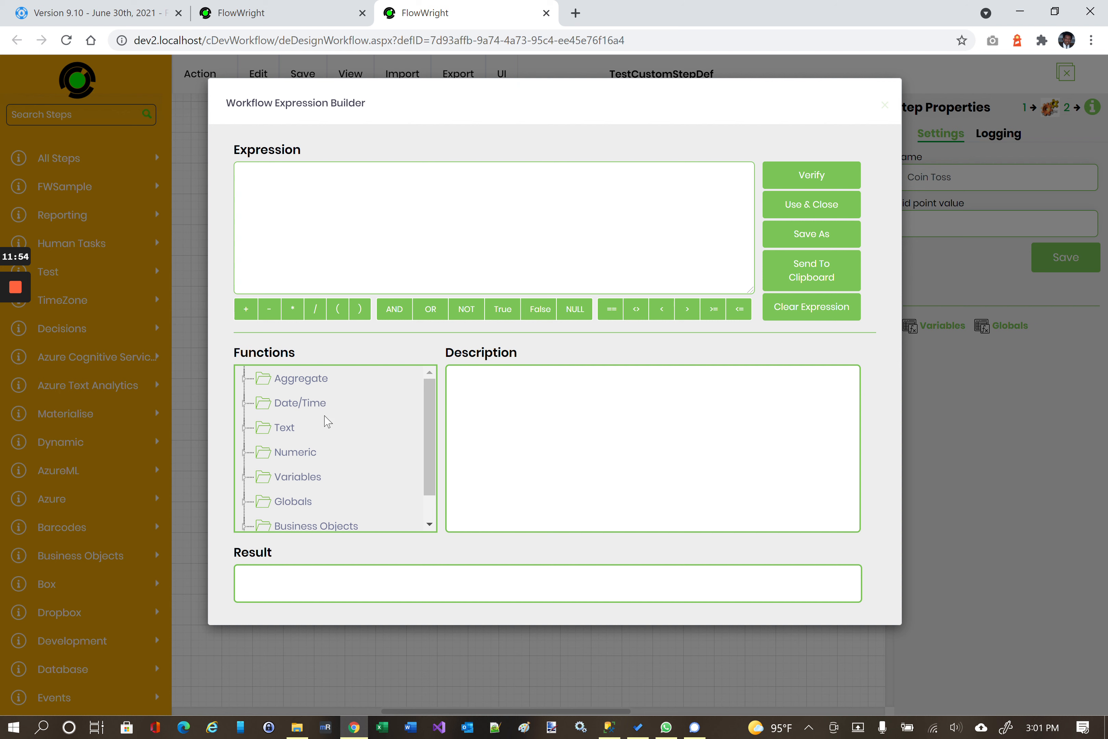
Browse the Aggregate and Text categories in the Functions tree.
click(245, 379)
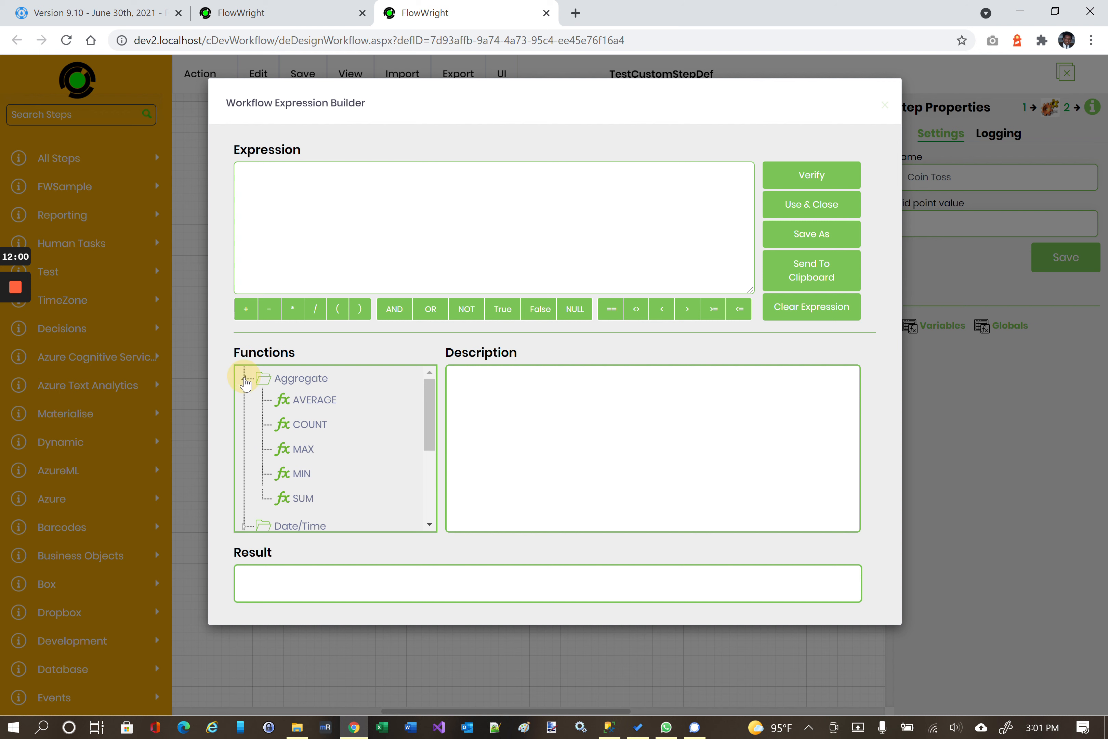
click(245, 381)
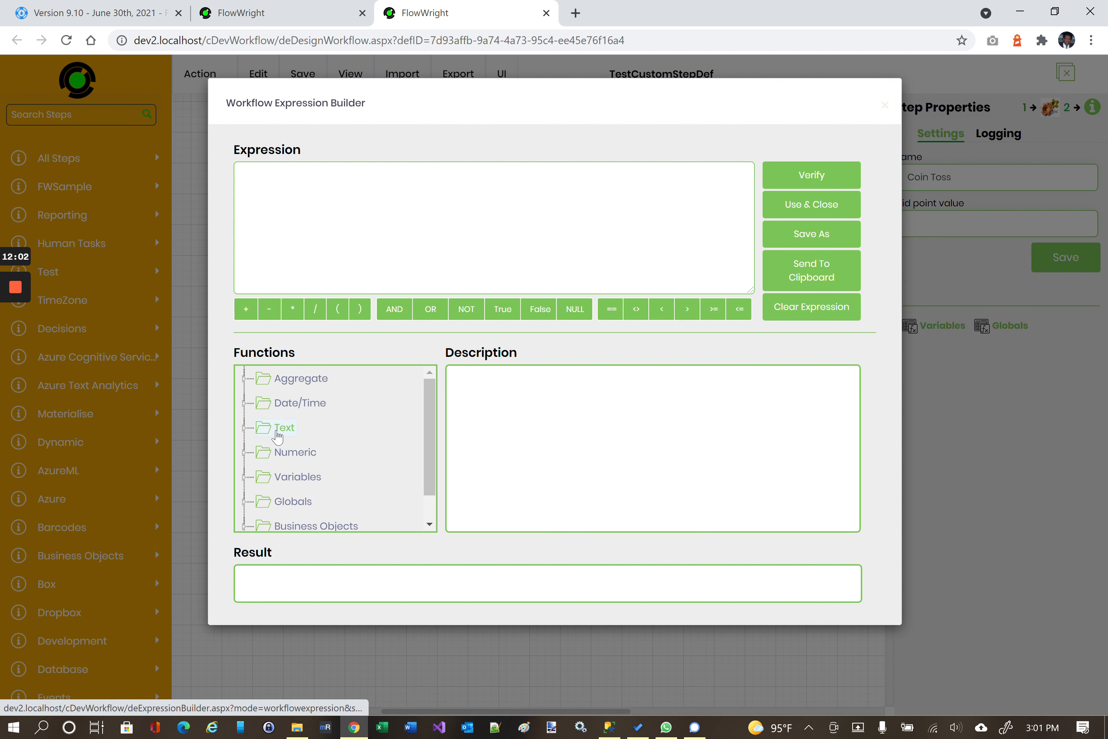
click(247, 429)
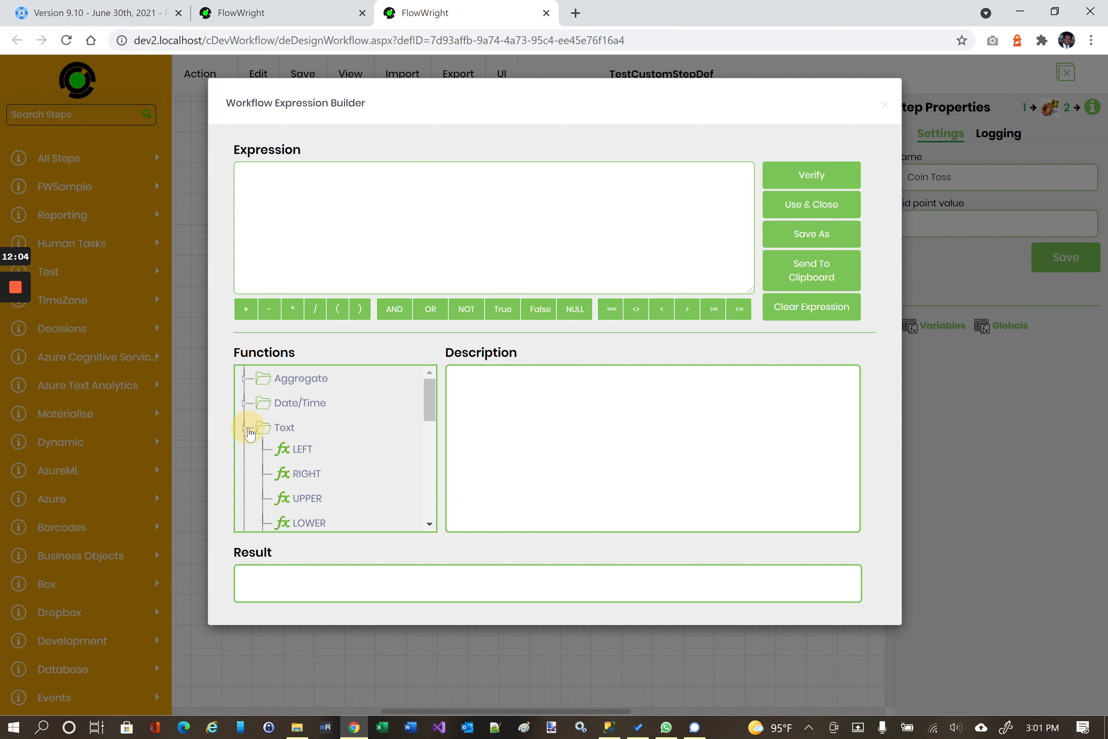
click(247, 429)
scroll(310, 448, down, 1)
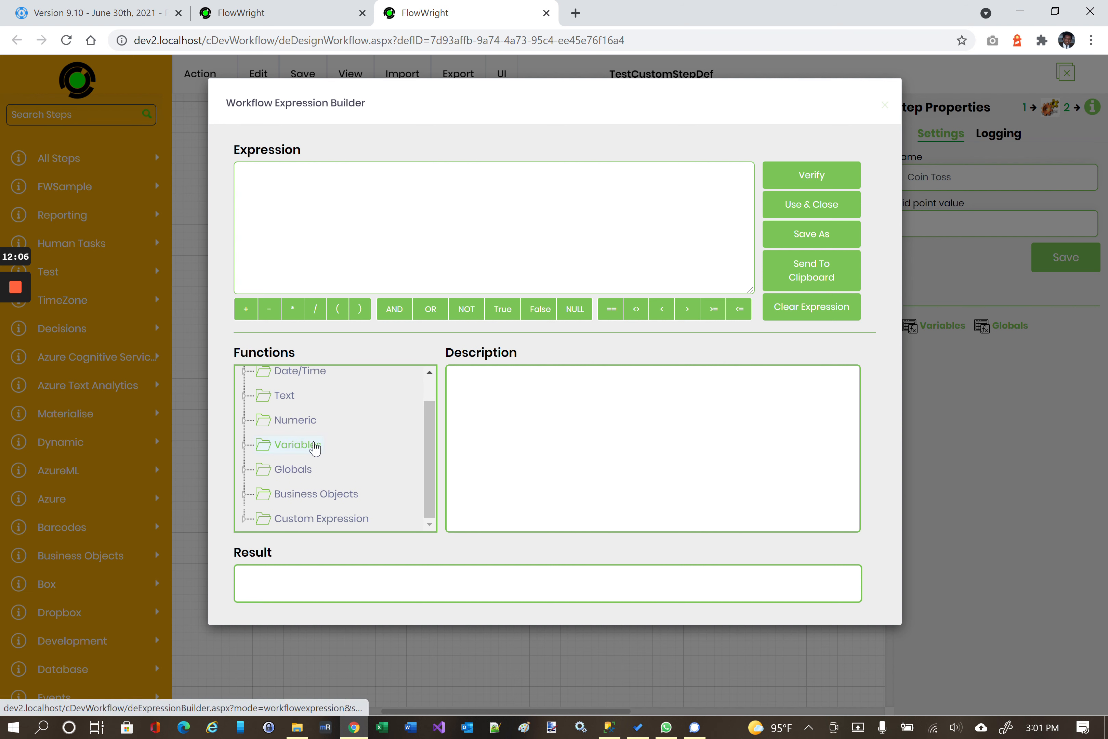
Enter 1 + 3, verify it evaluates to 4, then delete the expression.
click(279, 185)
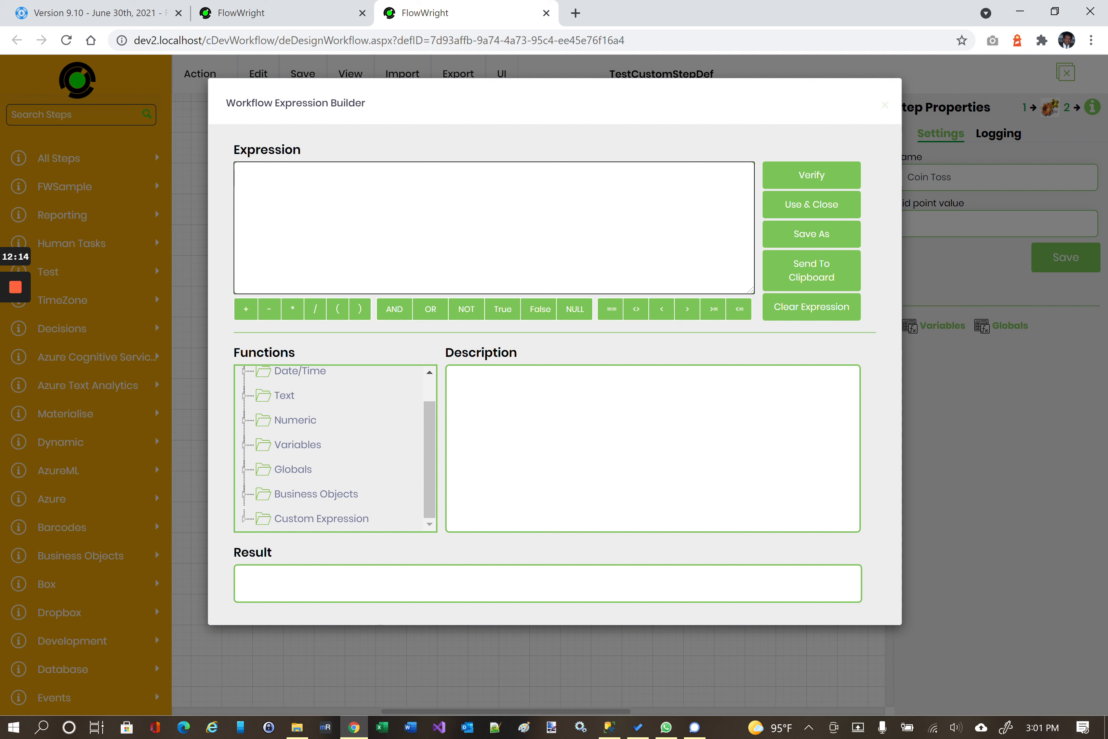
text(1 + 3)
click(801, 177)
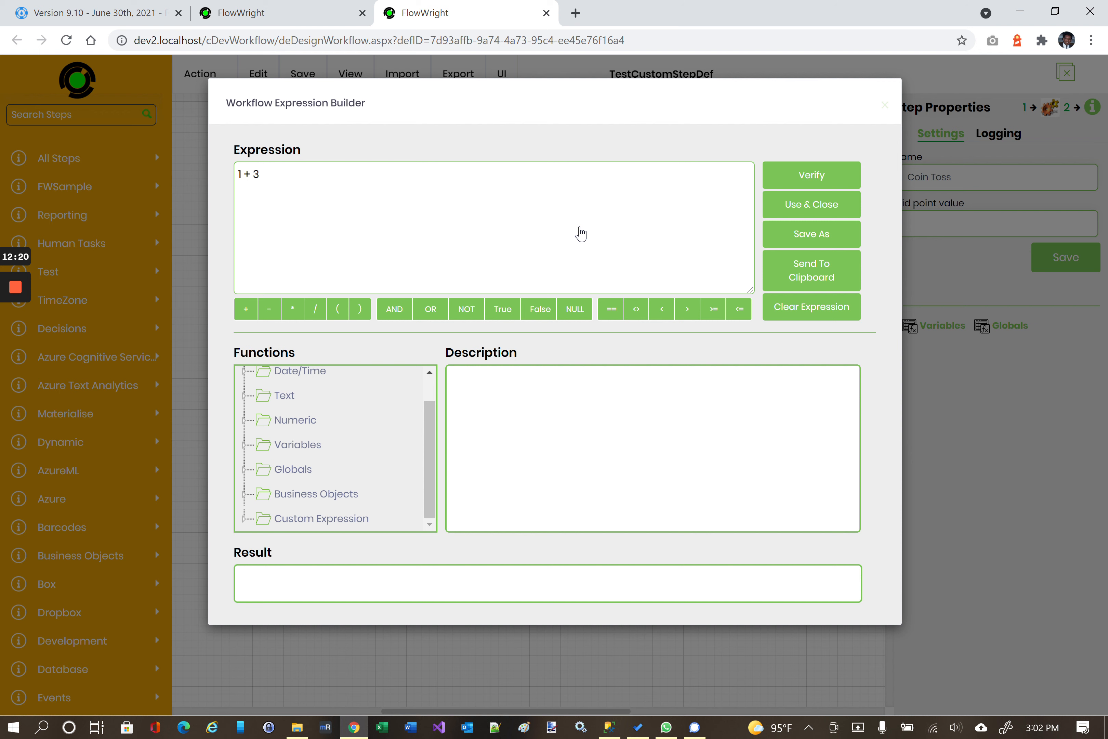
double_click(242, 576)
click(275, 177)
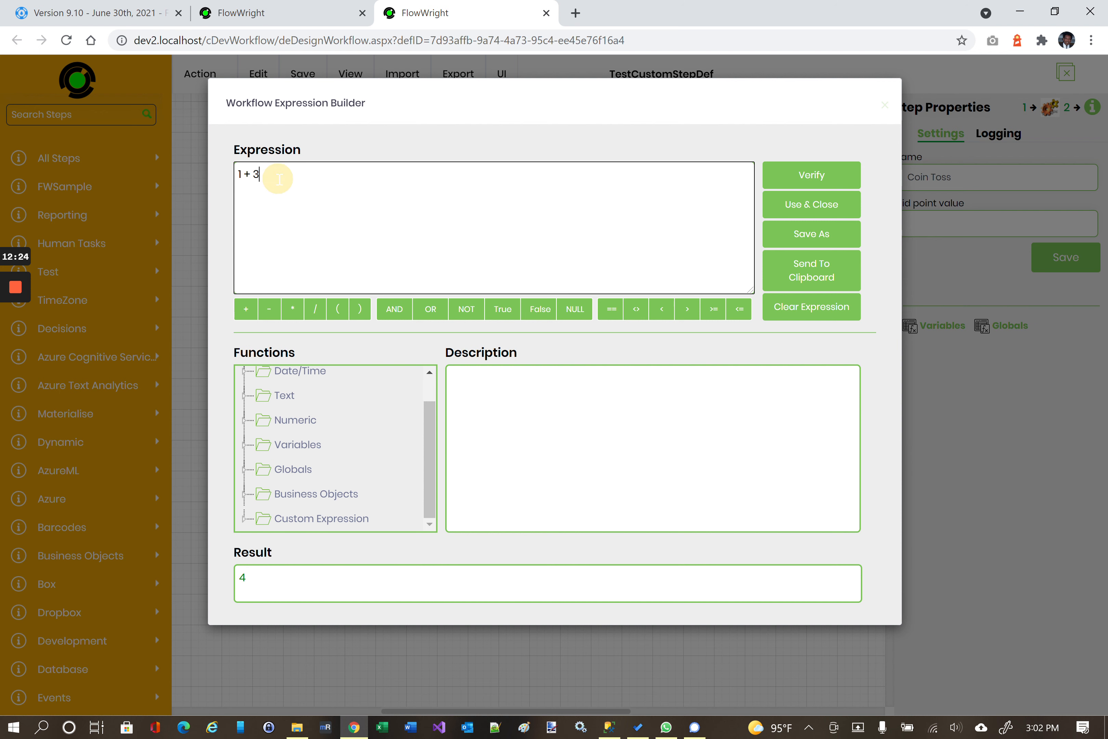
click(243, 394)
drag(284, 177, 179, 165)
key(BackSpace)
Insert LEFT("FlowWright",4), verify it returns Flow, and use it as Coin Toss's mid point value.
click(300, 419)
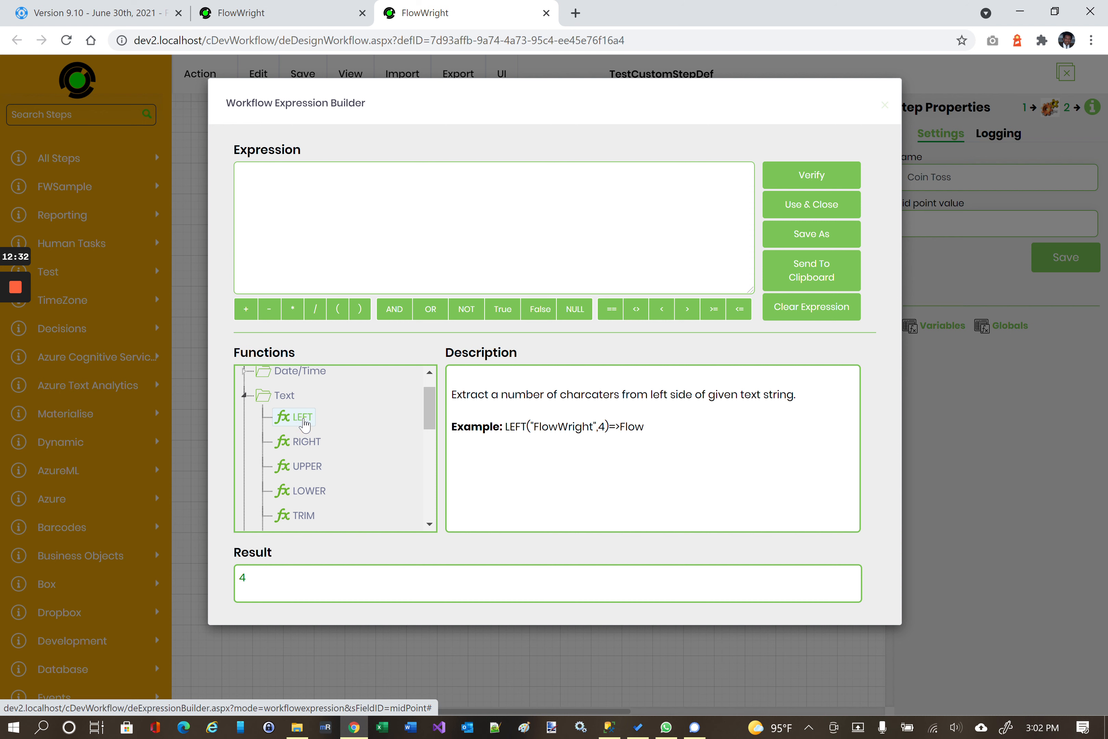
double_click(301, 417)
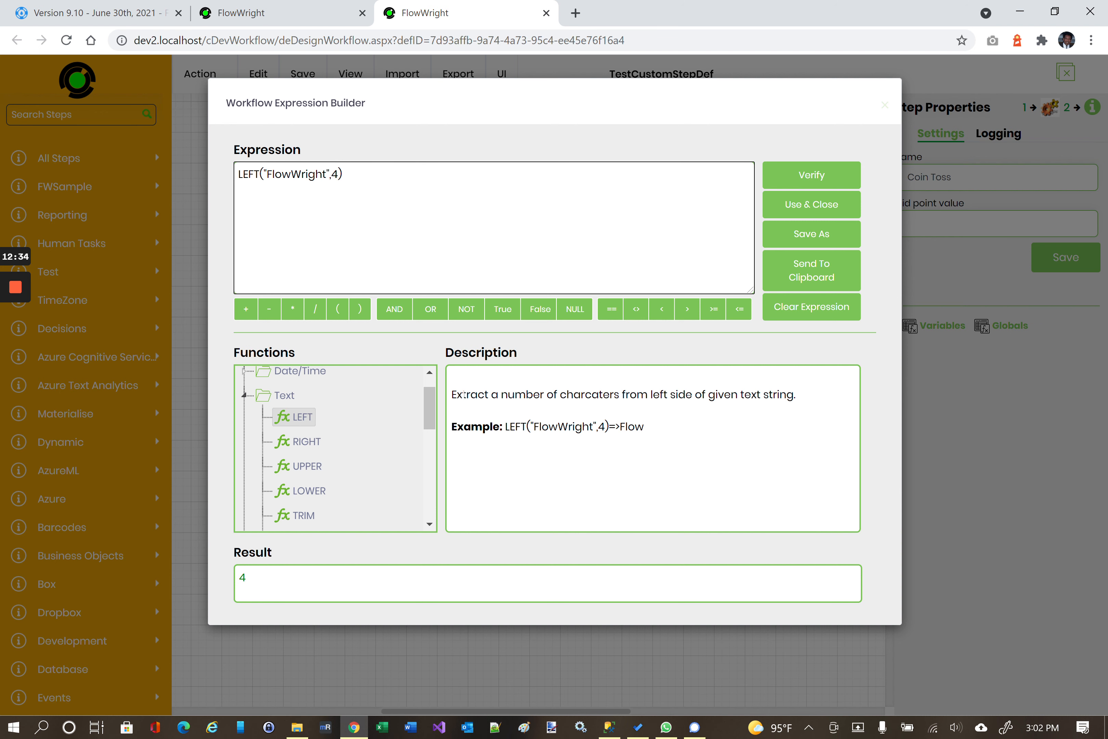
drag(332, 174, 235, 177)
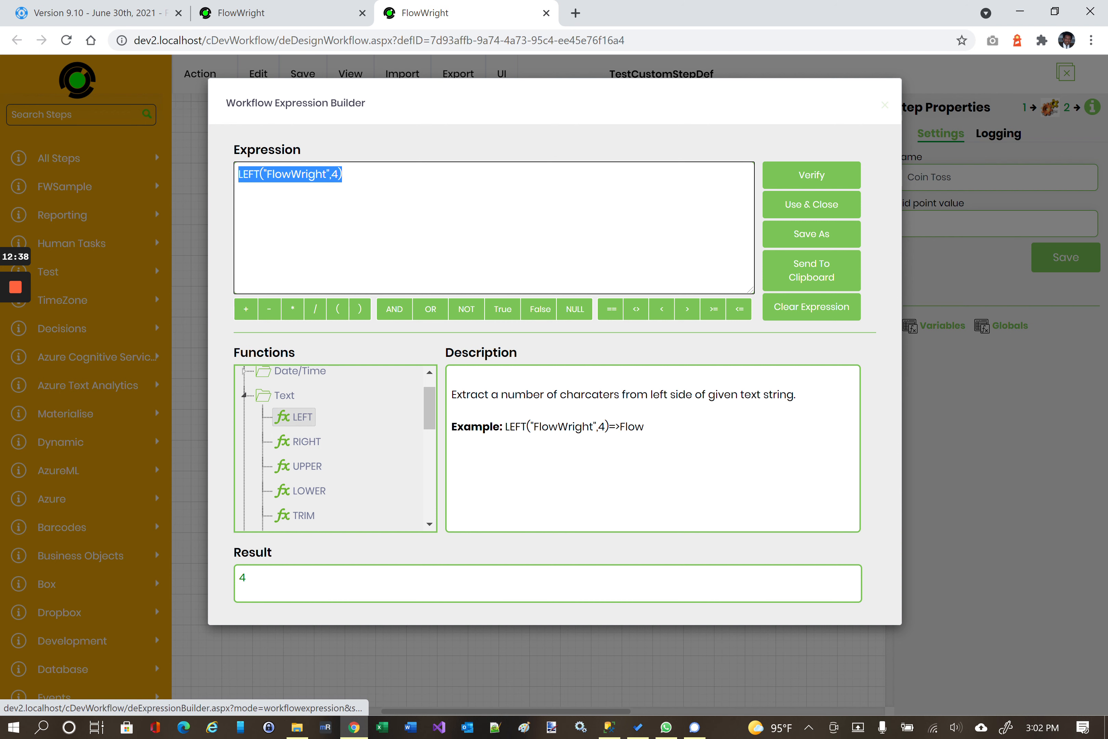
click(383, 174)
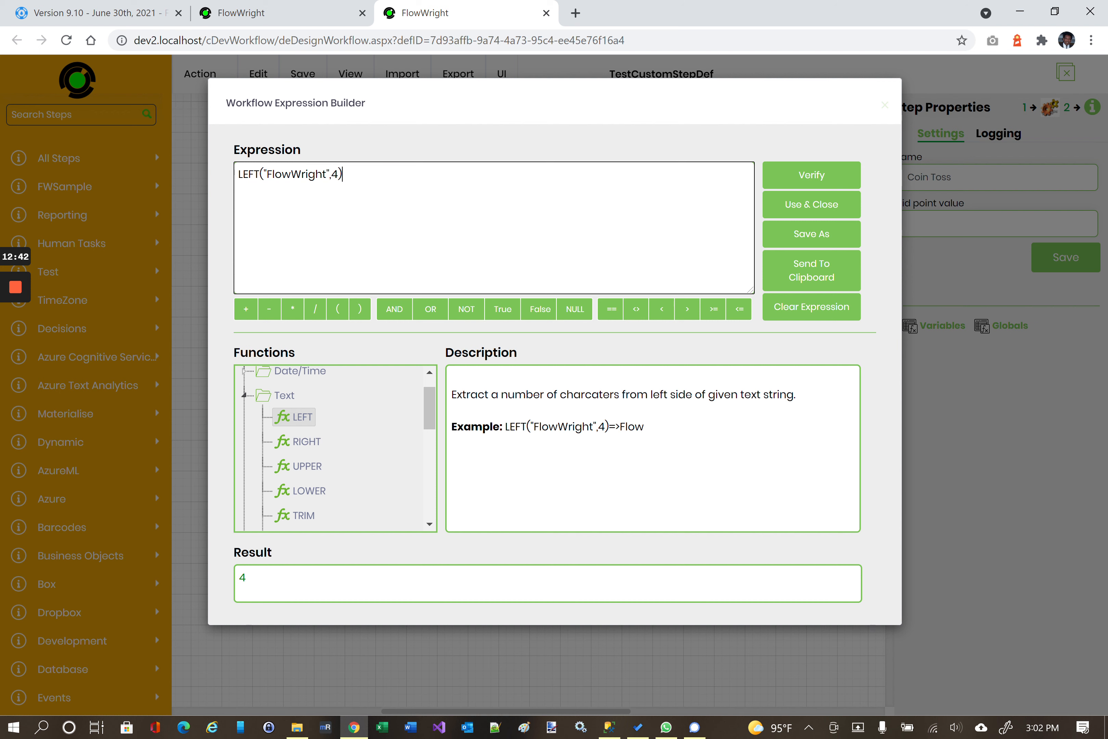
click(801, 174)
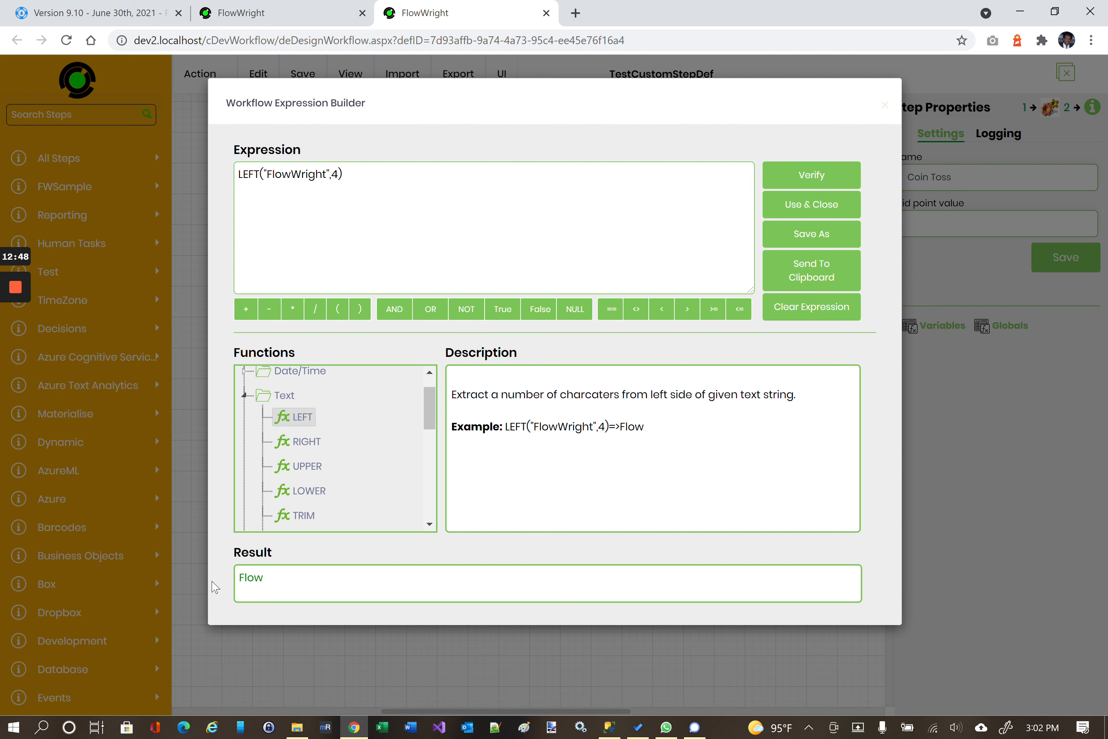
click(792, 205)
drag(996, 223, 872, 229)
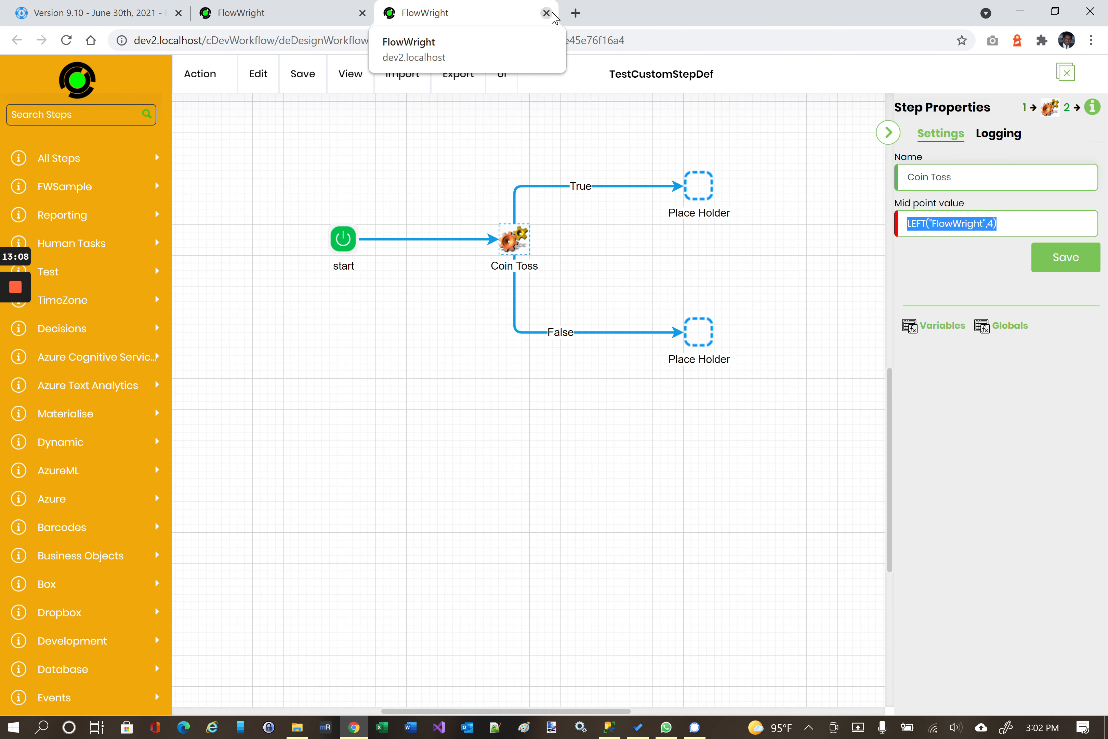
Leave the workflow designer and open the Form Wrap form from Form Definitions.
click(551, 16)
click(638, 125)
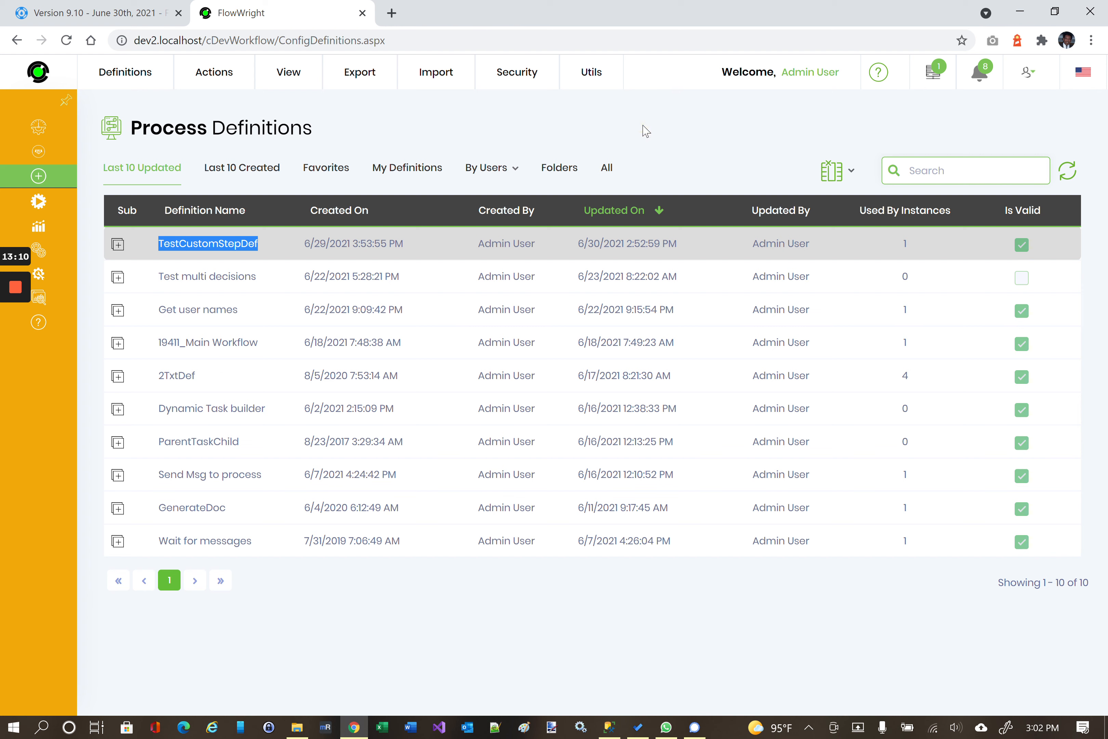
mouse_move(64, 192)
click(103, 300)
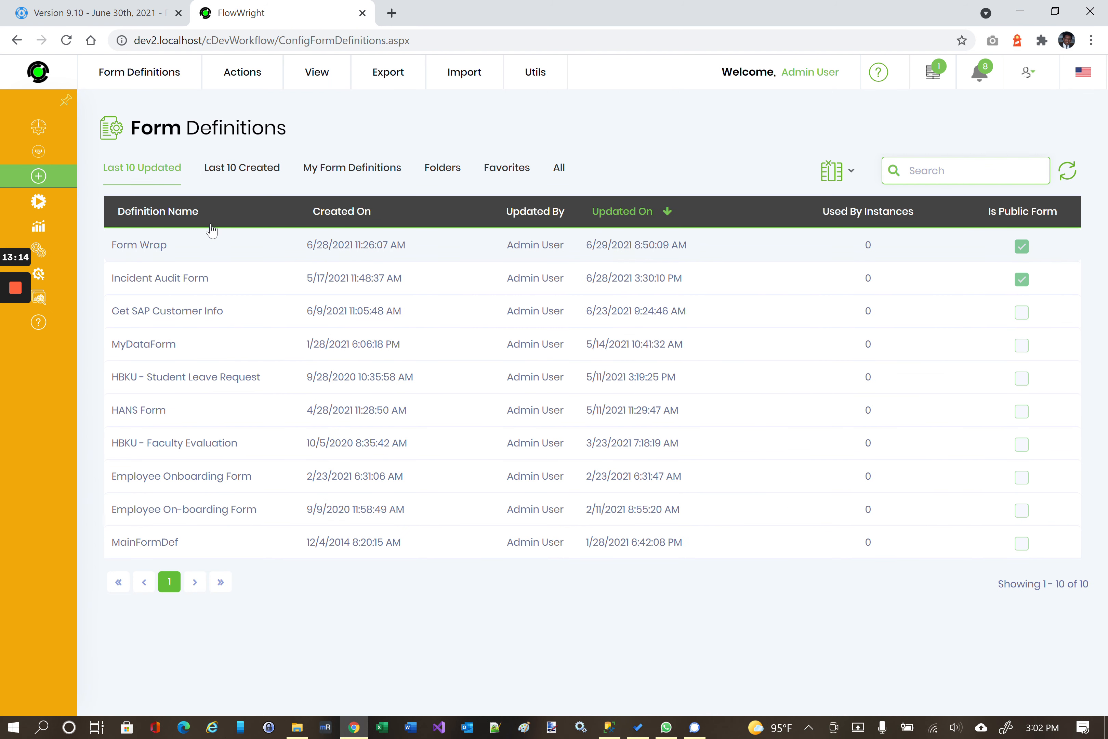
double_click(210, 248)
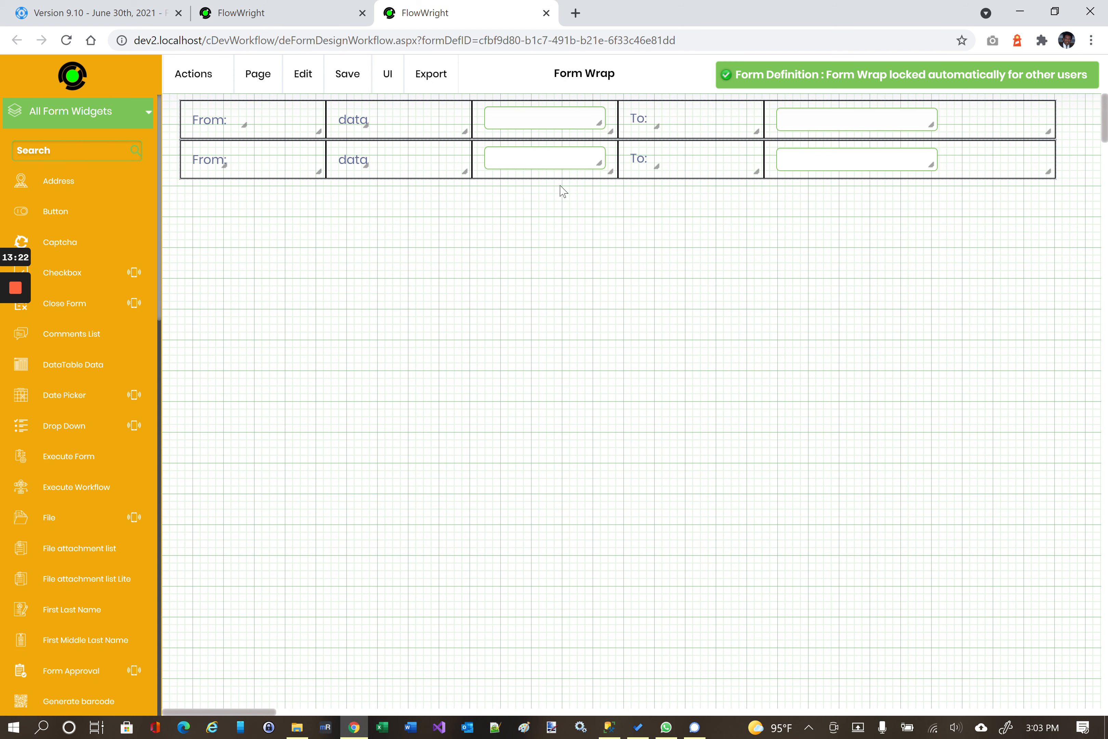
Inspect the first-row textbox's settings, close them unchanged, and select the second-row textbox.
click(539, 119)
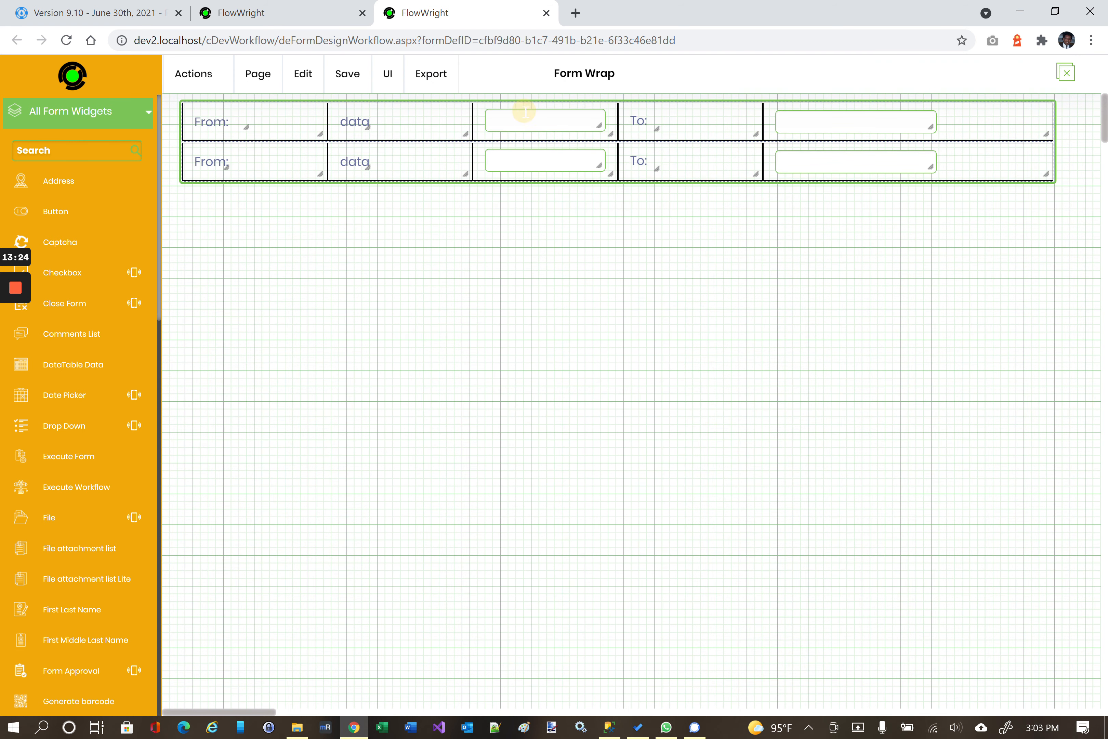
double_click(525, 111)
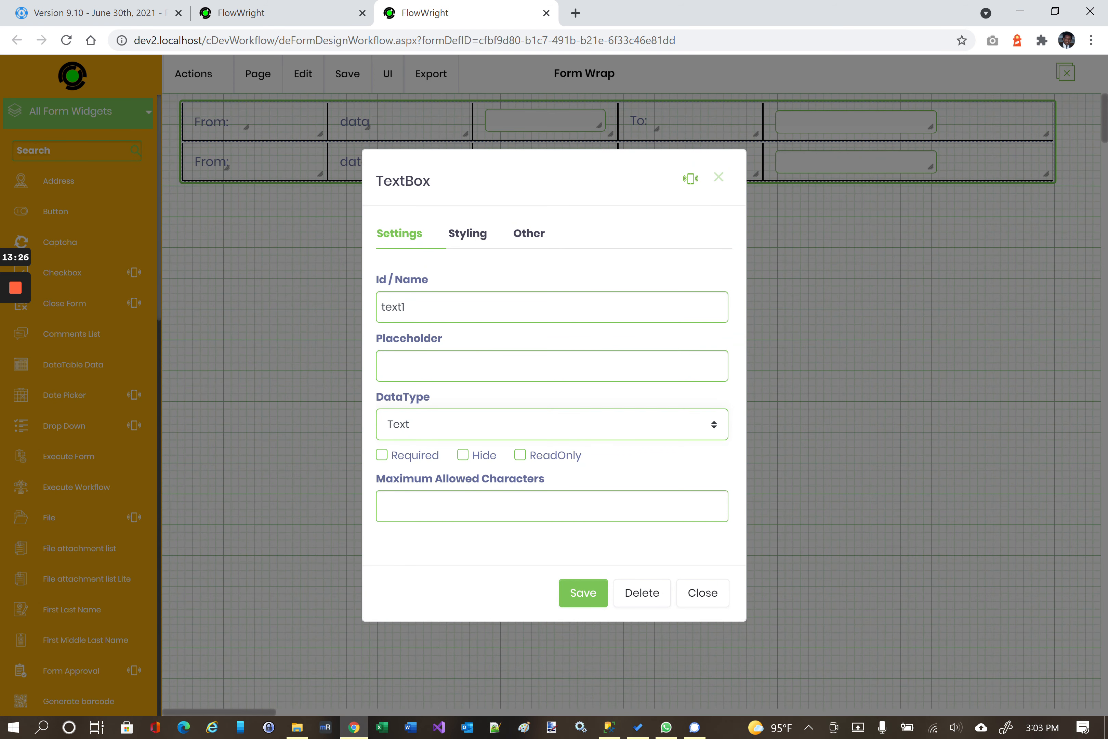
click(457, 366)
key(alt+f)
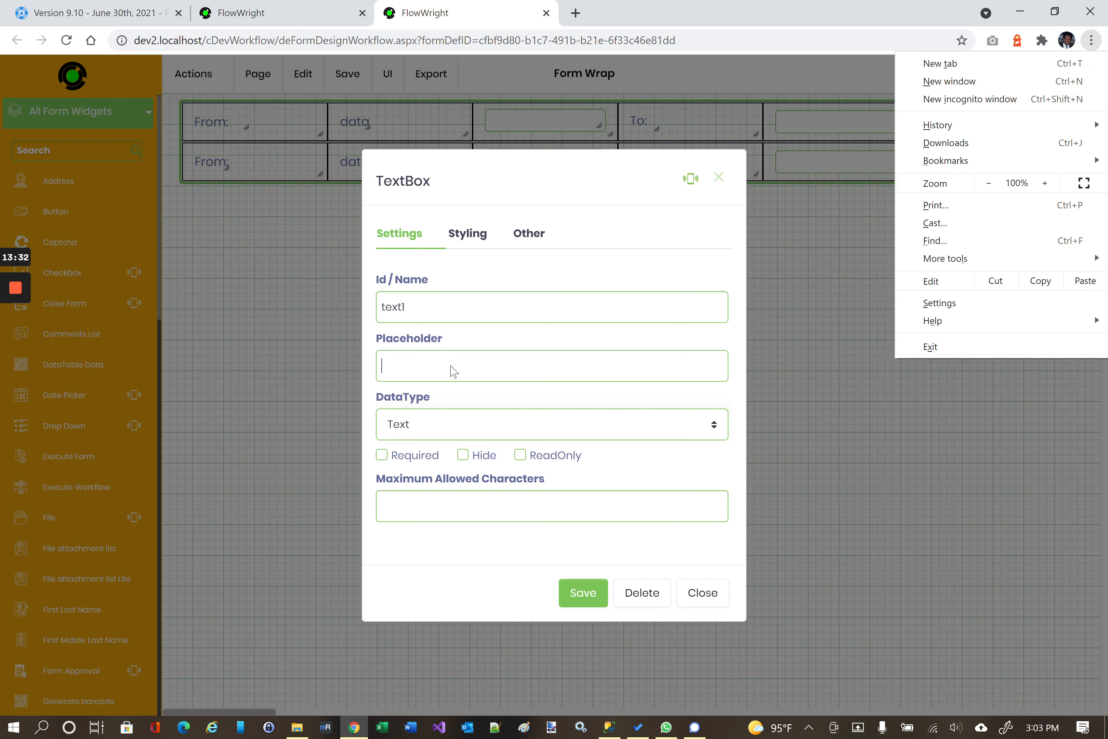
click(453, 346)
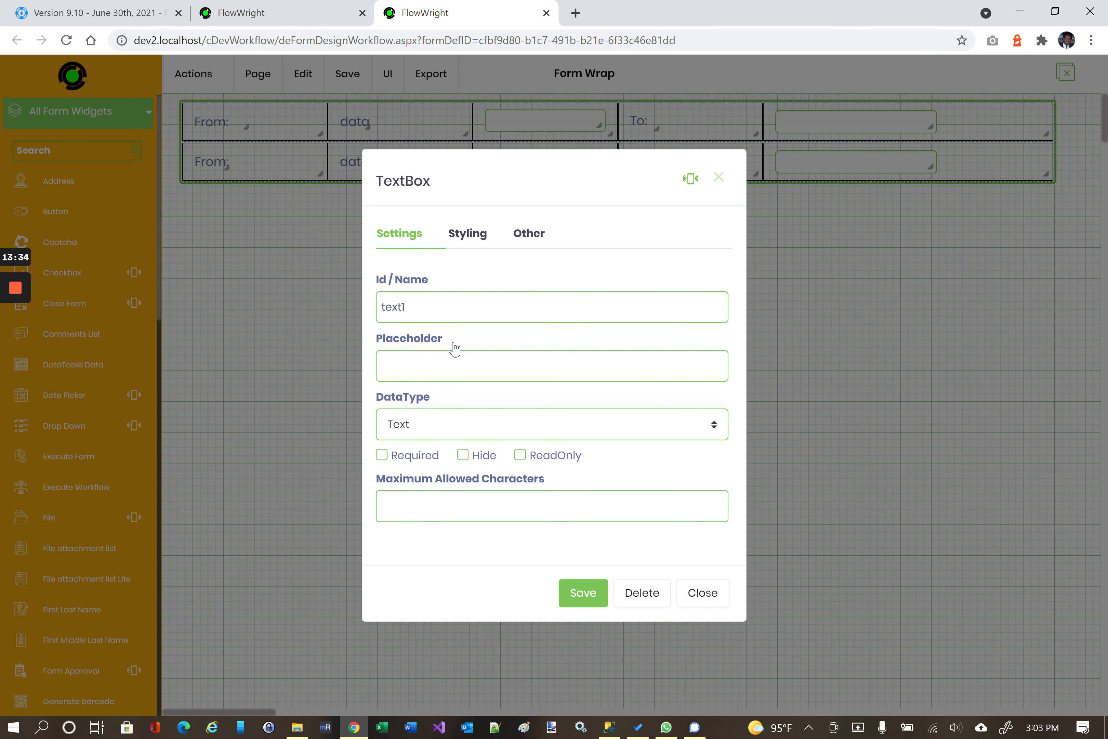
key(alt+f)
click(702, 592)
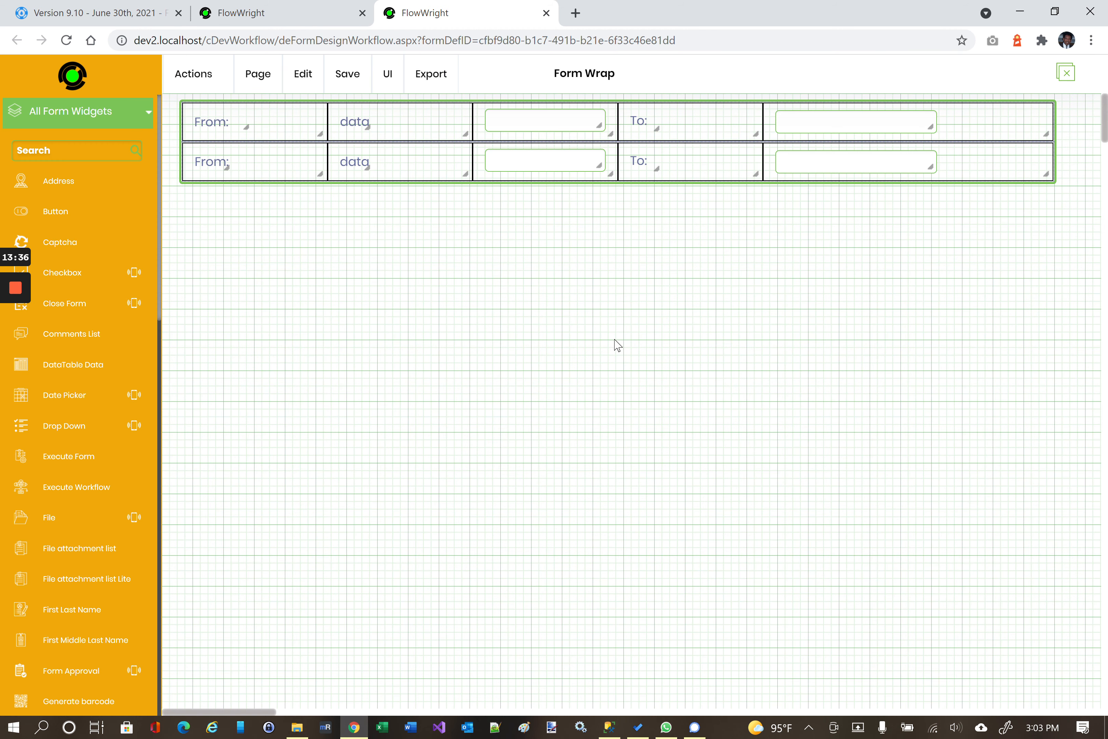
key(alt+f)
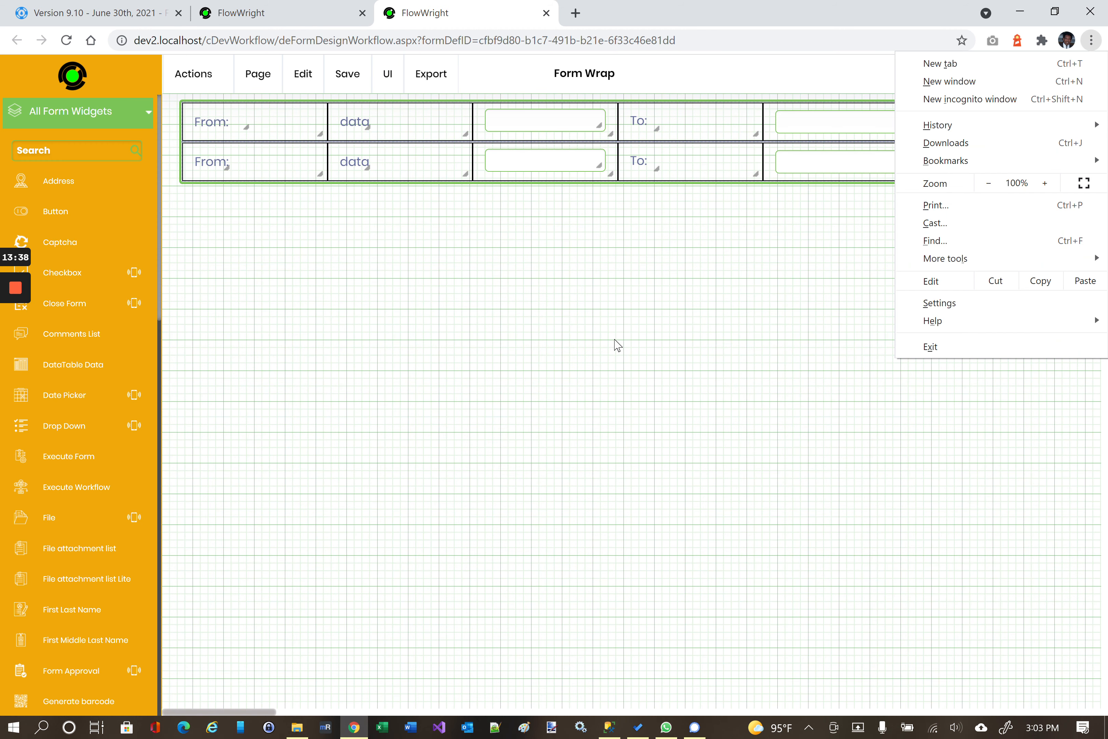
click(561, 313)
click(544, 153)
Open the OnChange event configuration for textbox divtext3 and place the cursor in its Script box.
right_click(560, 168)
click(601, 208)
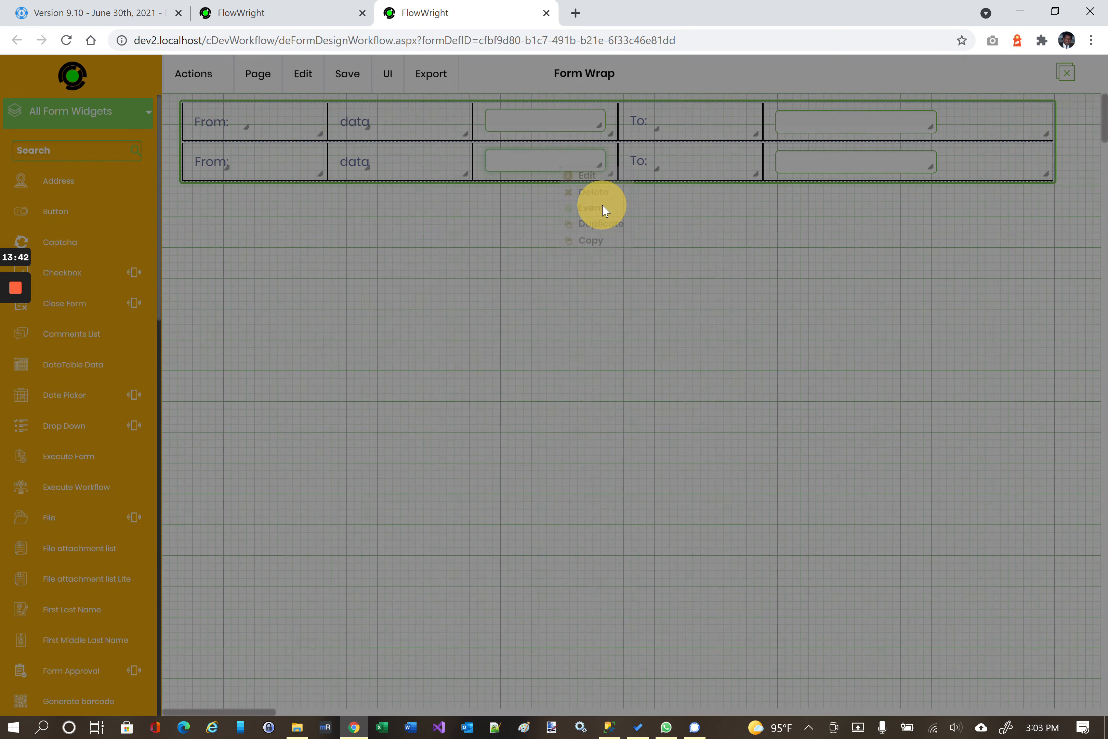
click(465, 471)
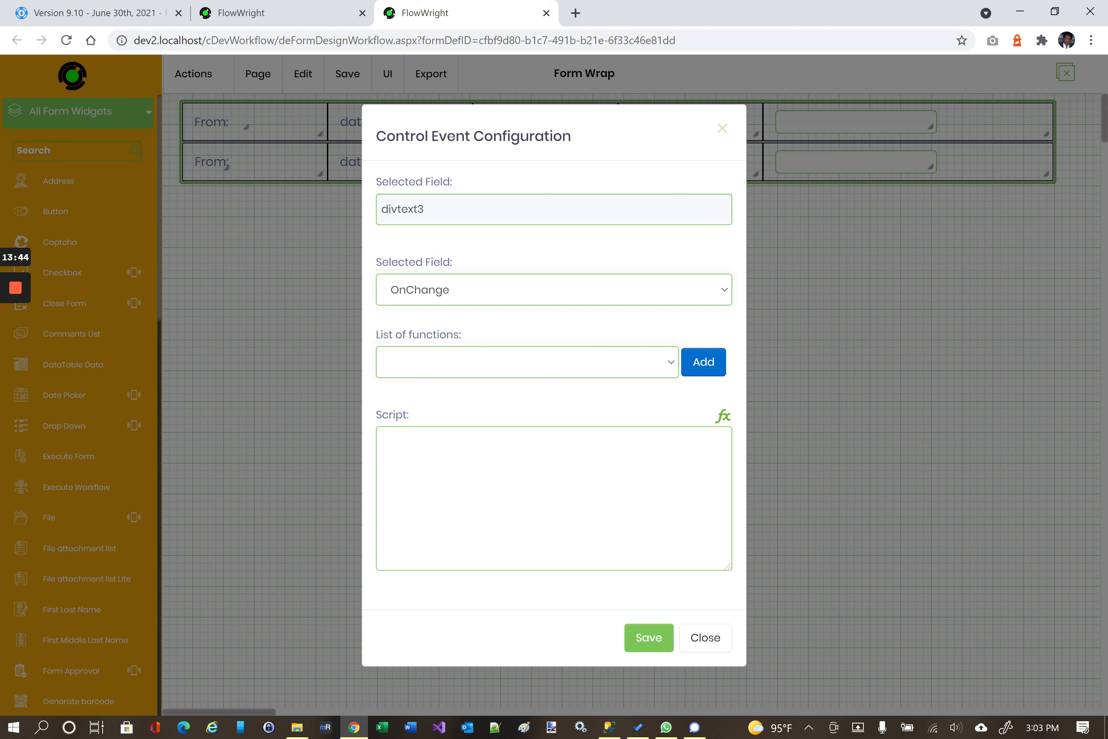
key(alt+f)
click(462, 465)
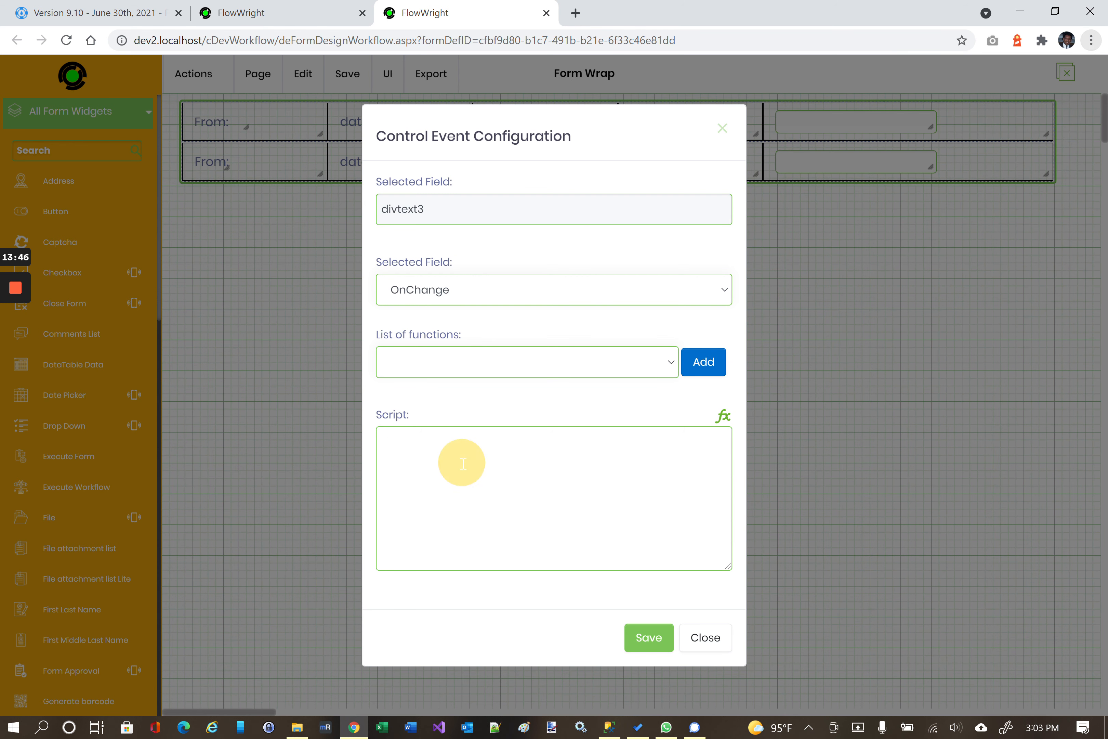
mouse_move(15, 293)
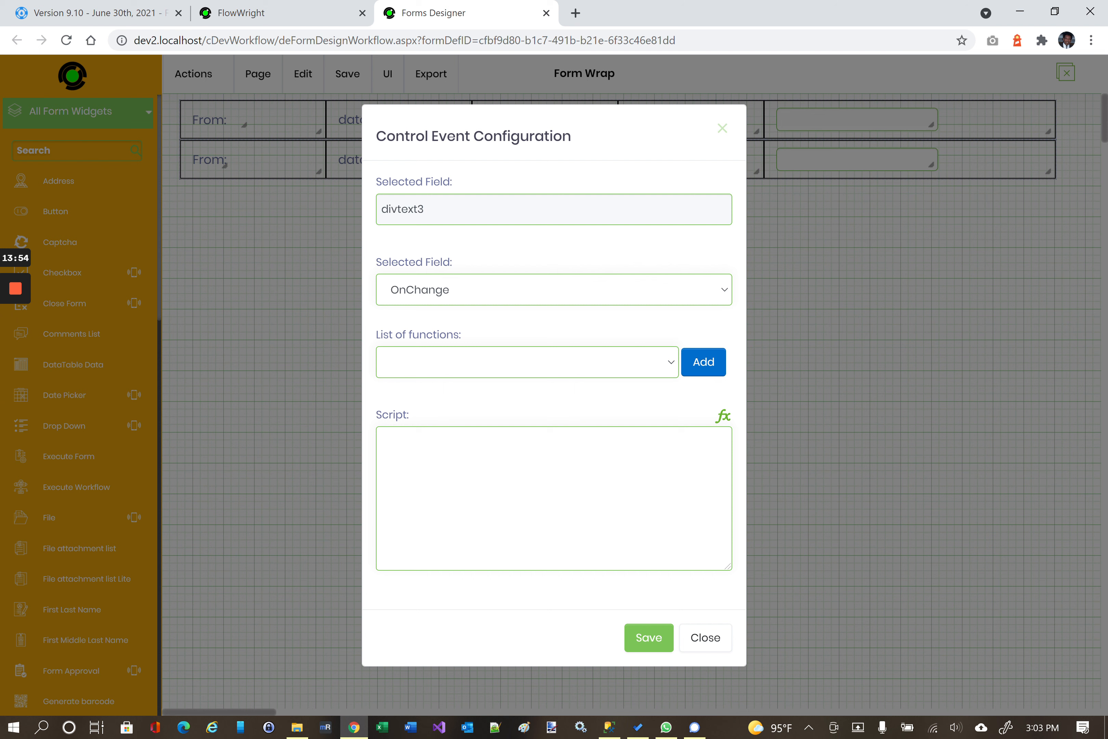
Browse the Form Expression Builder's Functions tree and Form Fields, then close it without adding anything.
click(724, 418)
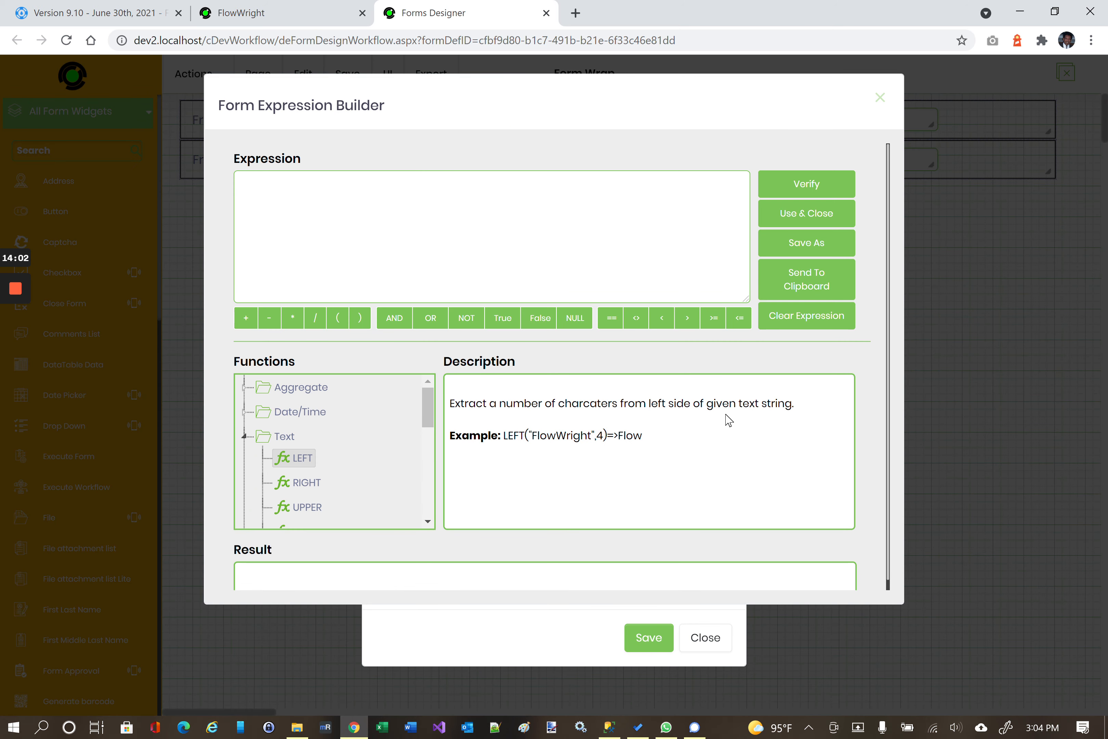
scroll(319, 454, down, 3)
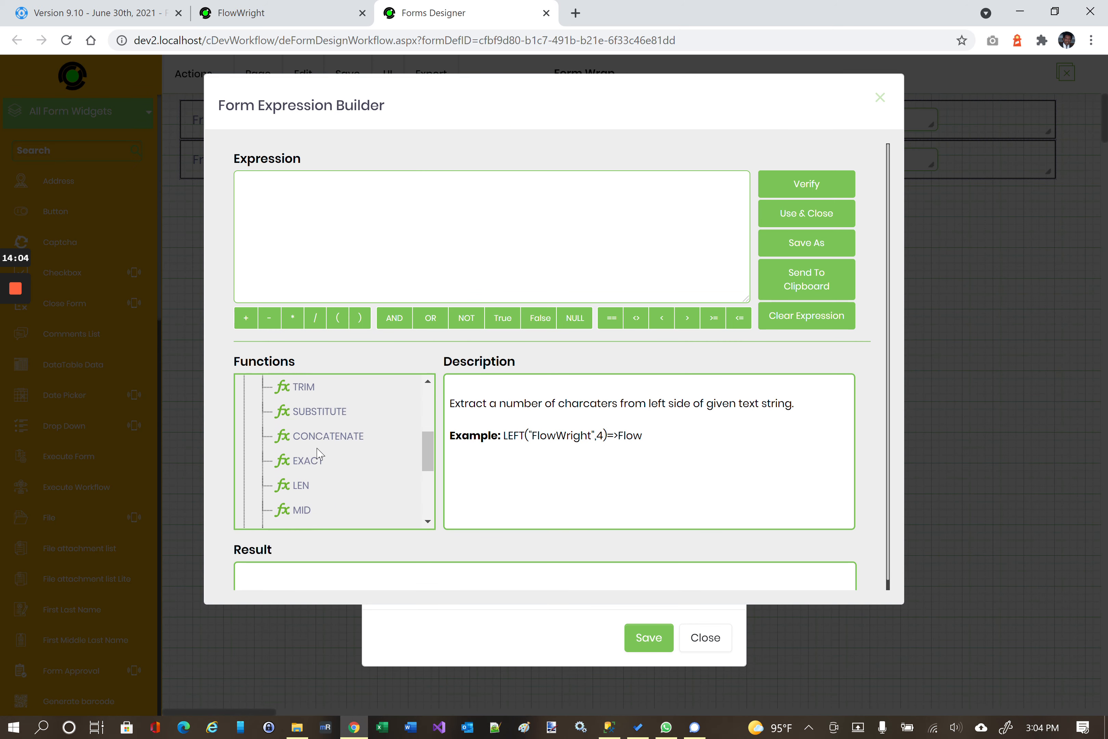
scroll(319, 455, down, 5)
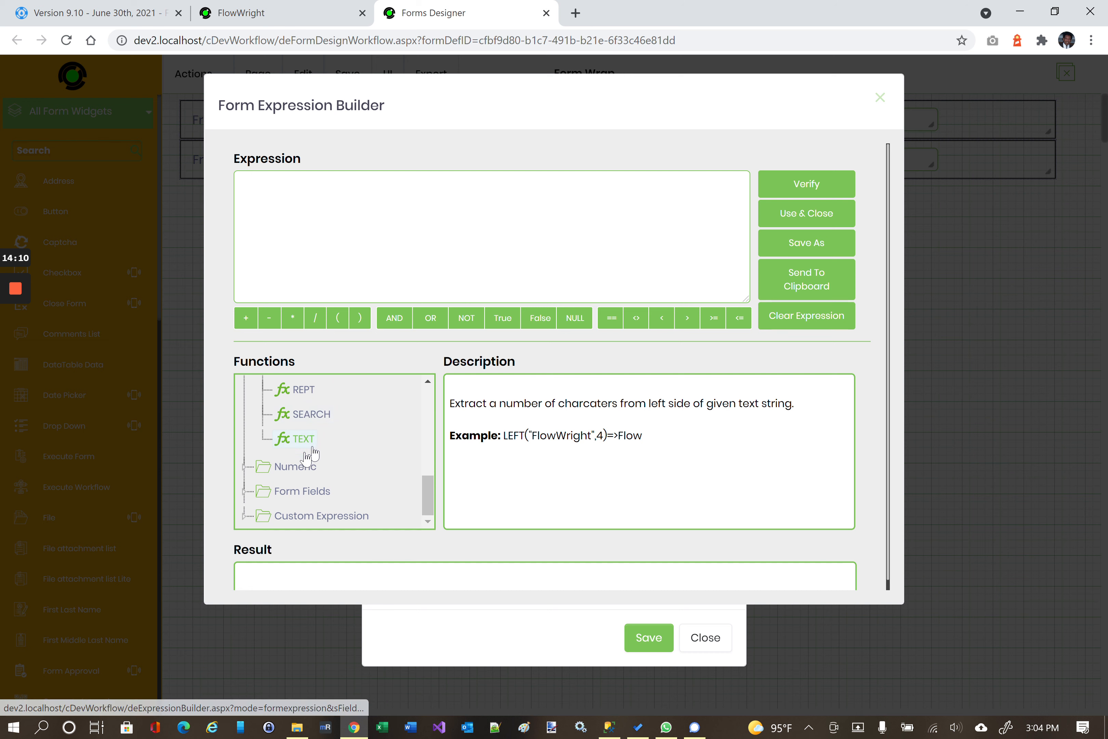
click(246, 493)
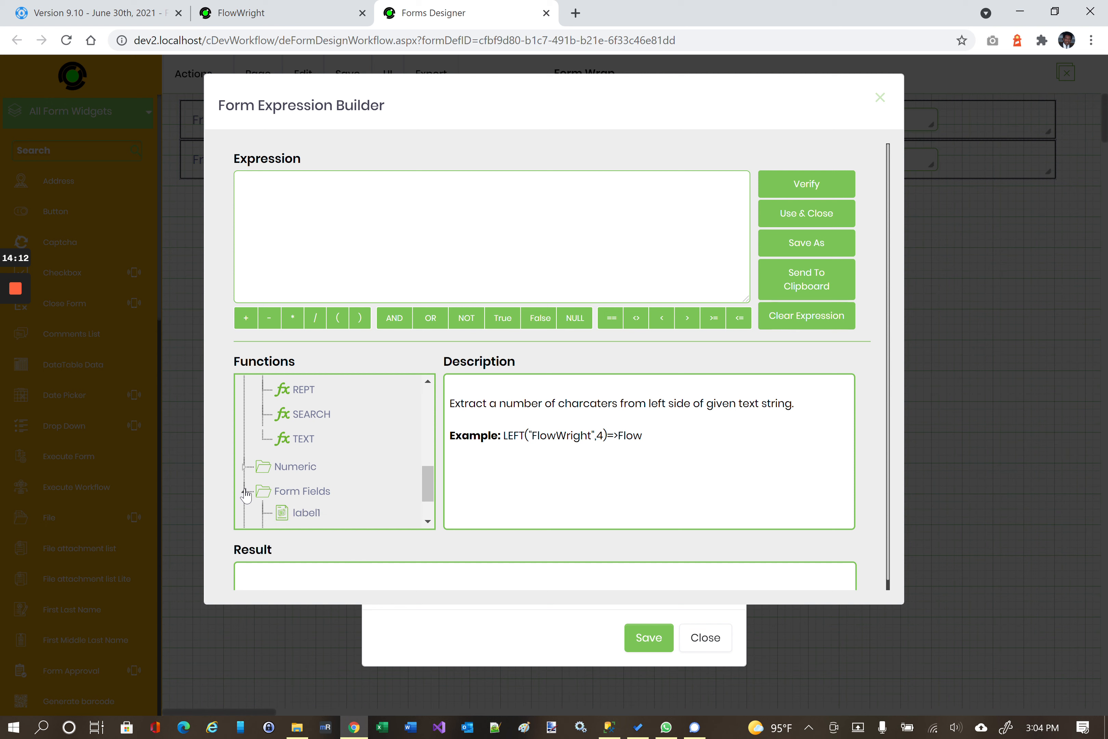
scroll(312, 460, down, 5)
scroll(324, 395, up, 3)
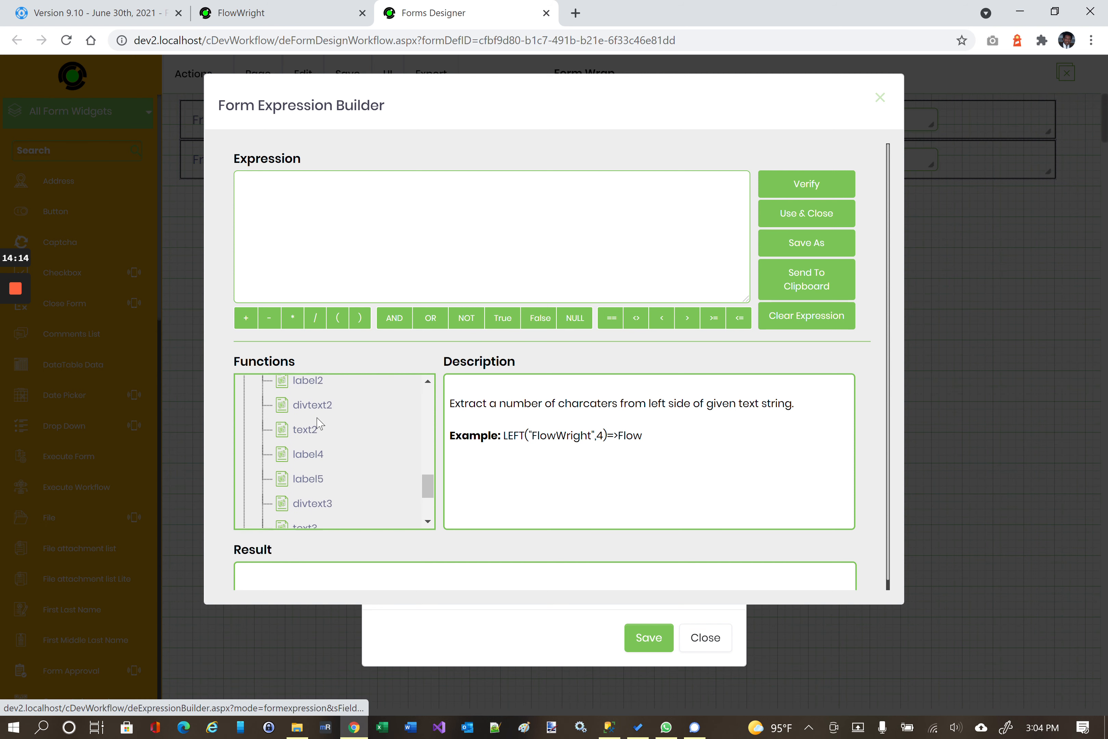
scroll(318, 424, down, 6)
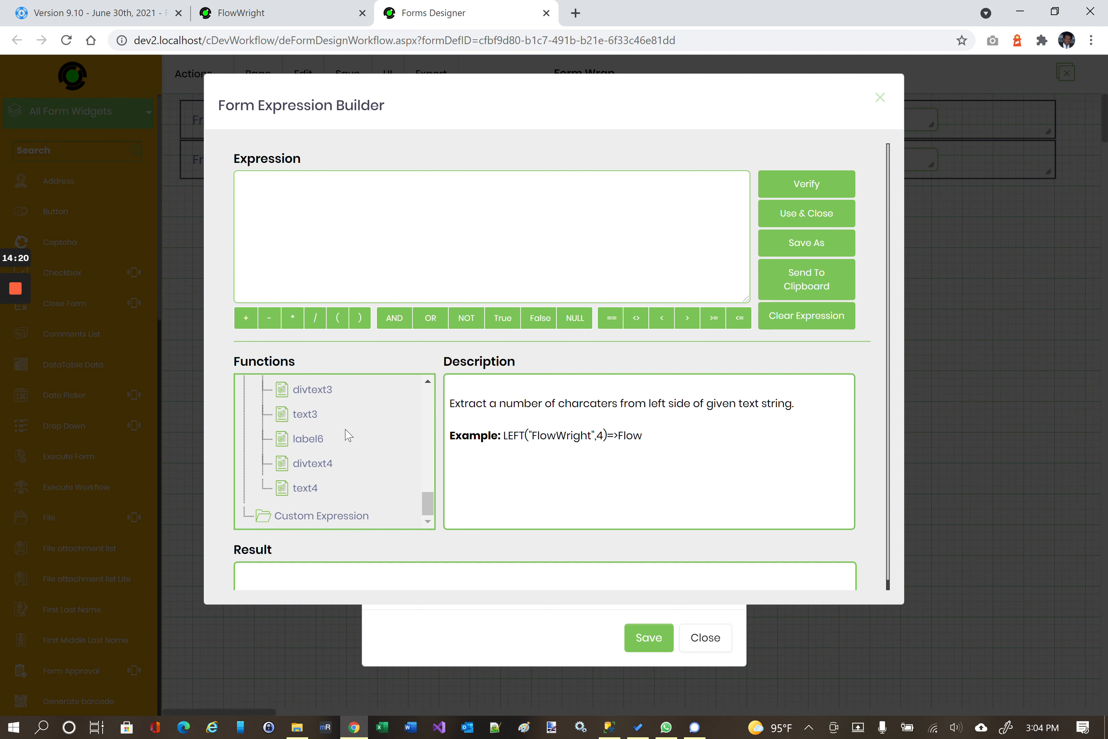
scroll(345, 445, up, 5)
scroll(349, 444, up, 3)
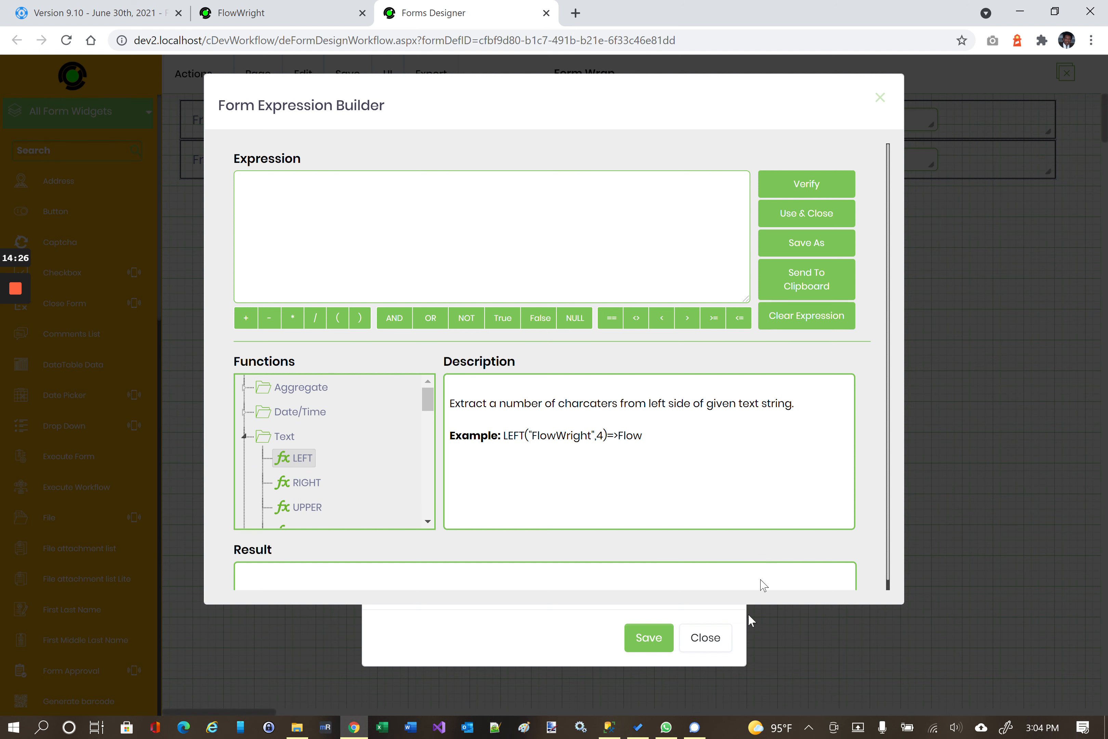
click(879, 98)
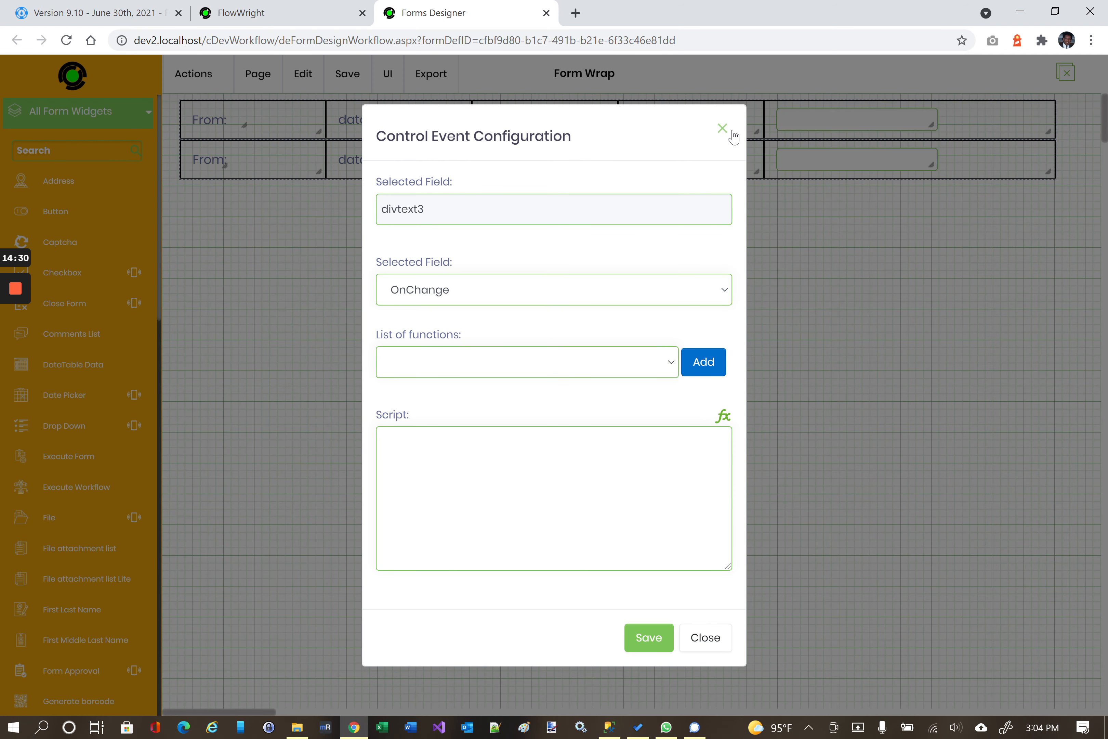
Close the divtext3 Control Event Configuration dialog.
click(723, 132)
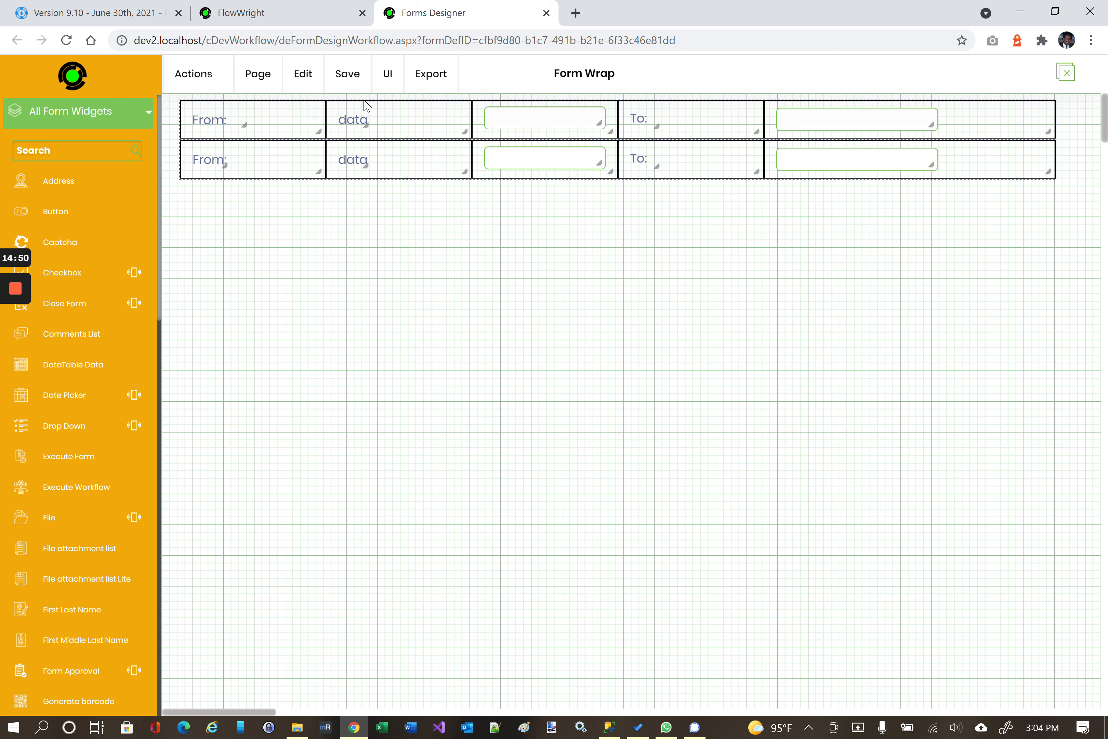
Preview the Form Wrap form from the UI menu in mobile phone view.
click(387, 85)
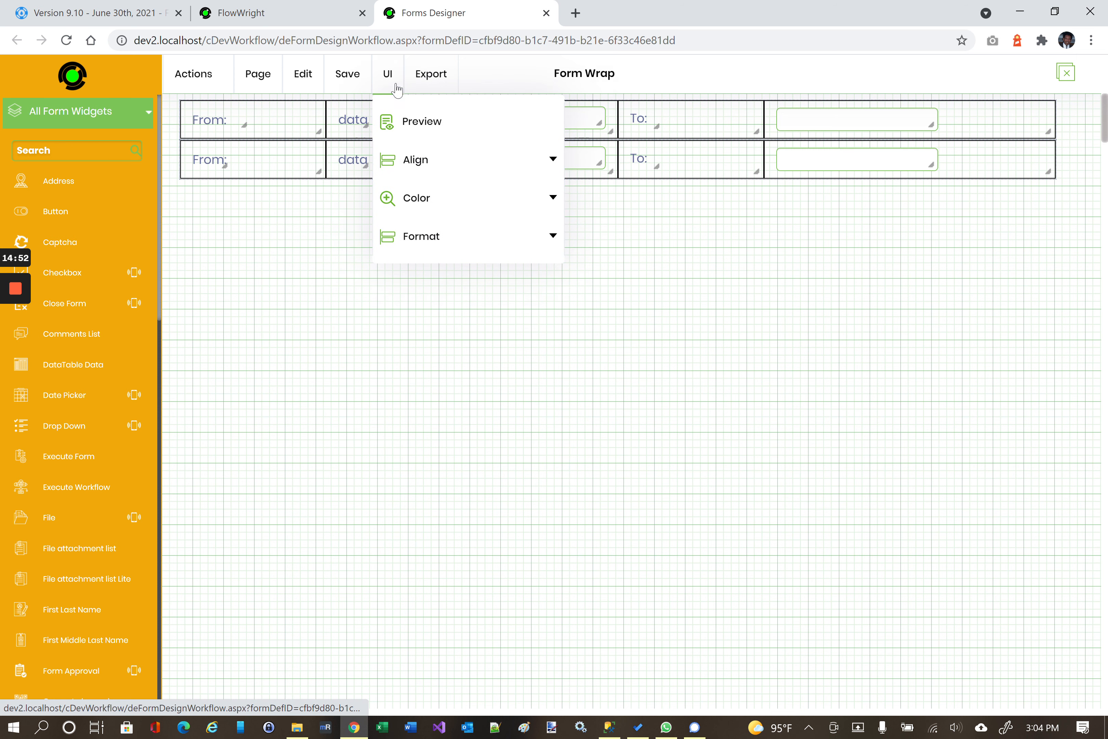
click(402, 119)
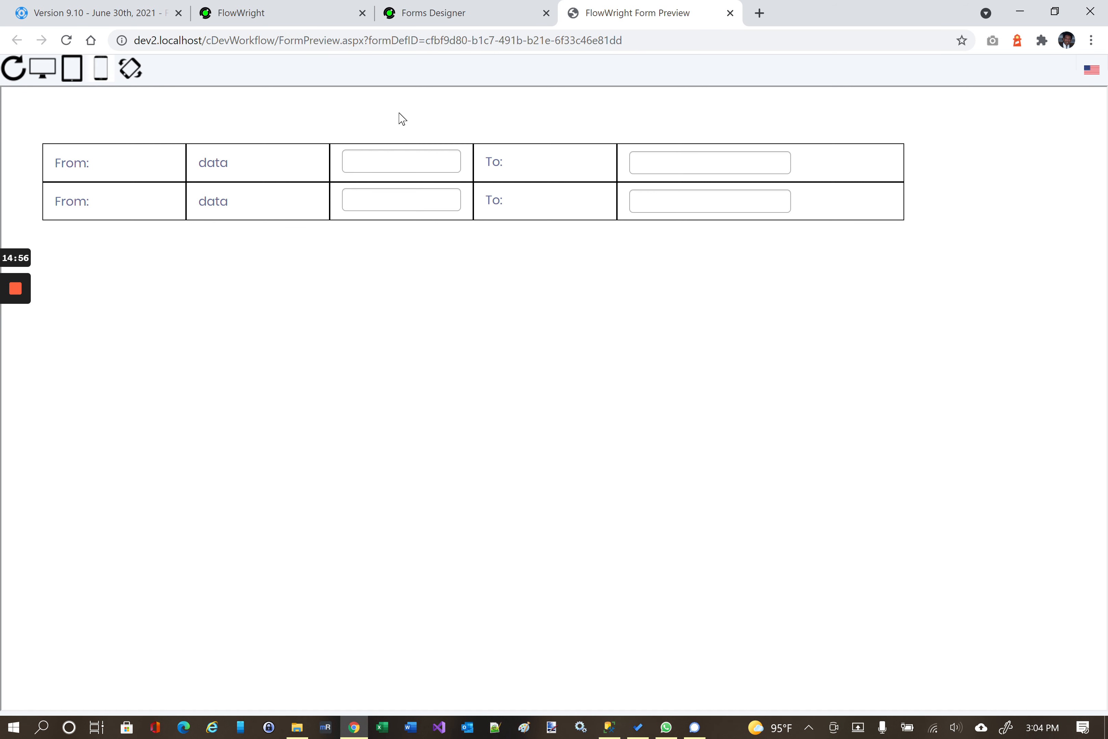
click(102, 72)
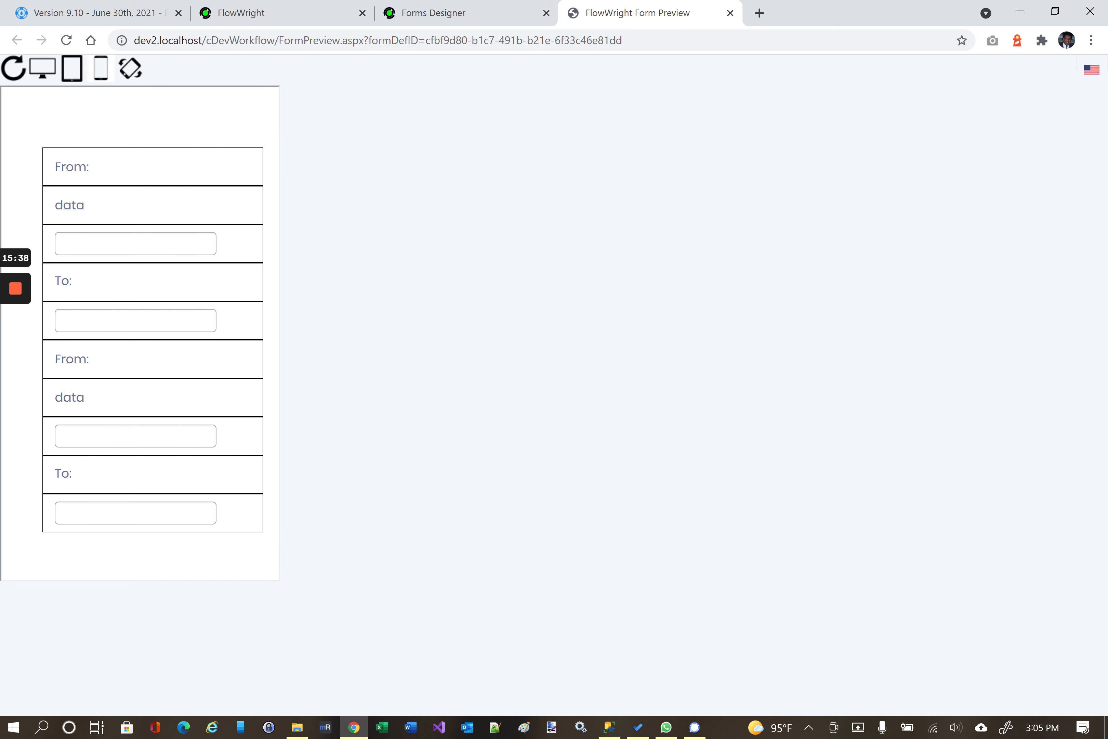
Close the Form Preview tab and leave the Forms Designer.
click(730, 13)
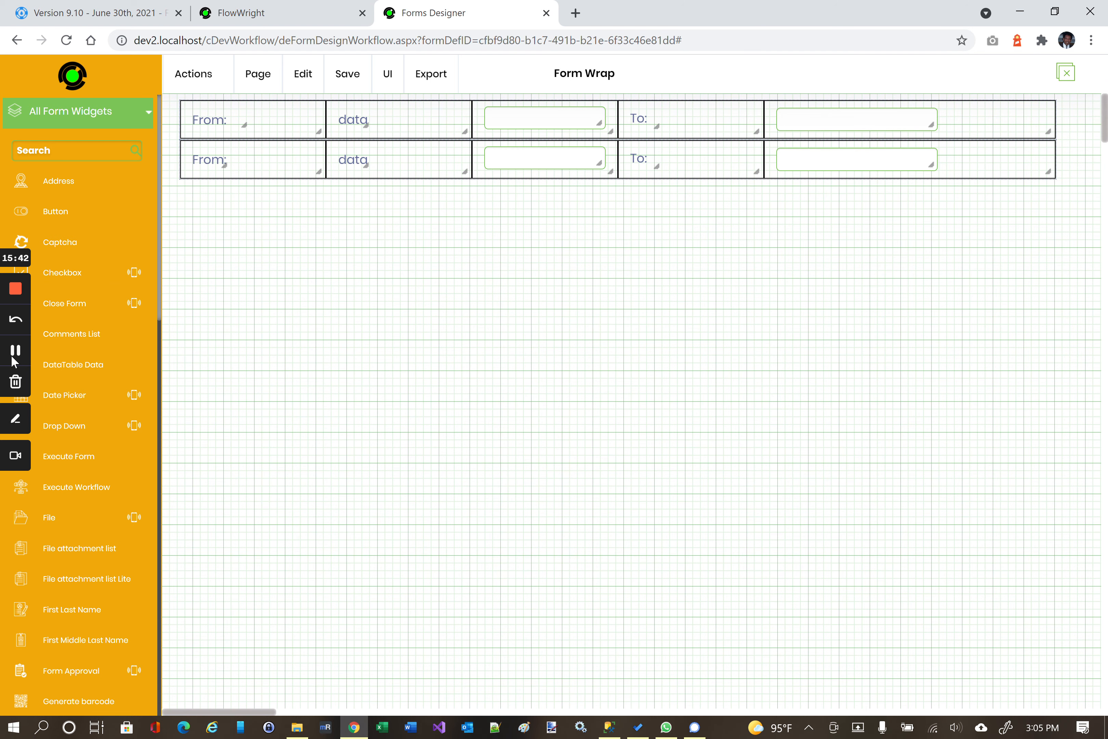
key(ctrl+shift+Tab)
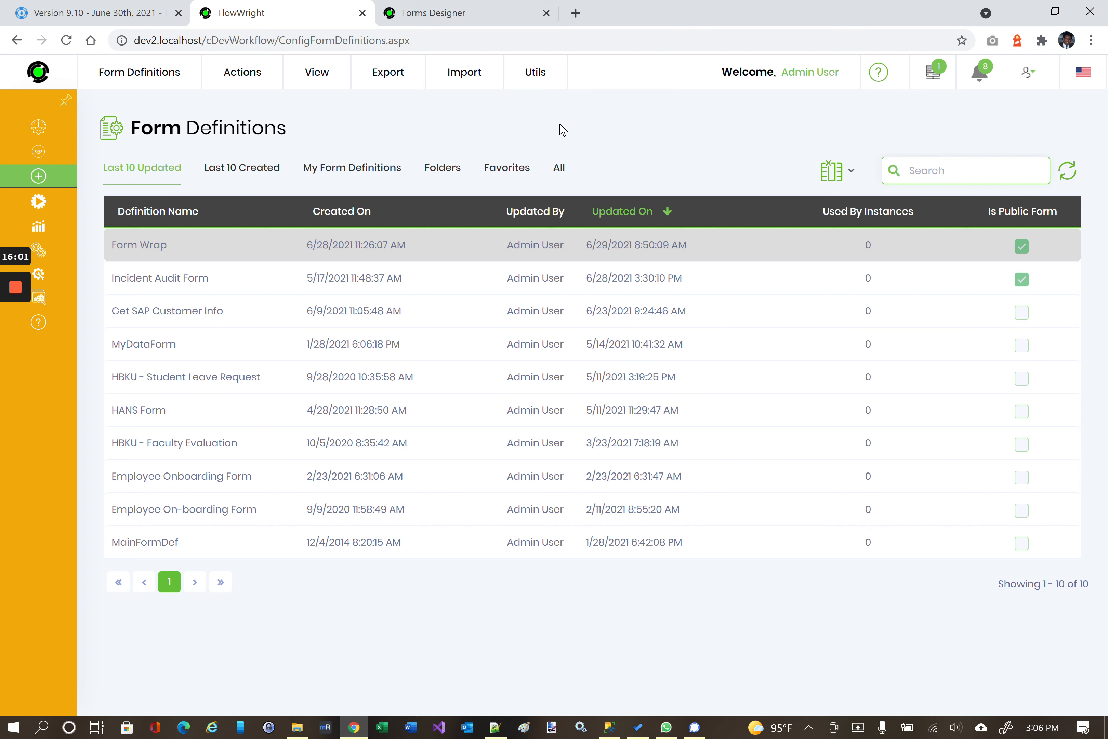
click(465, 7)
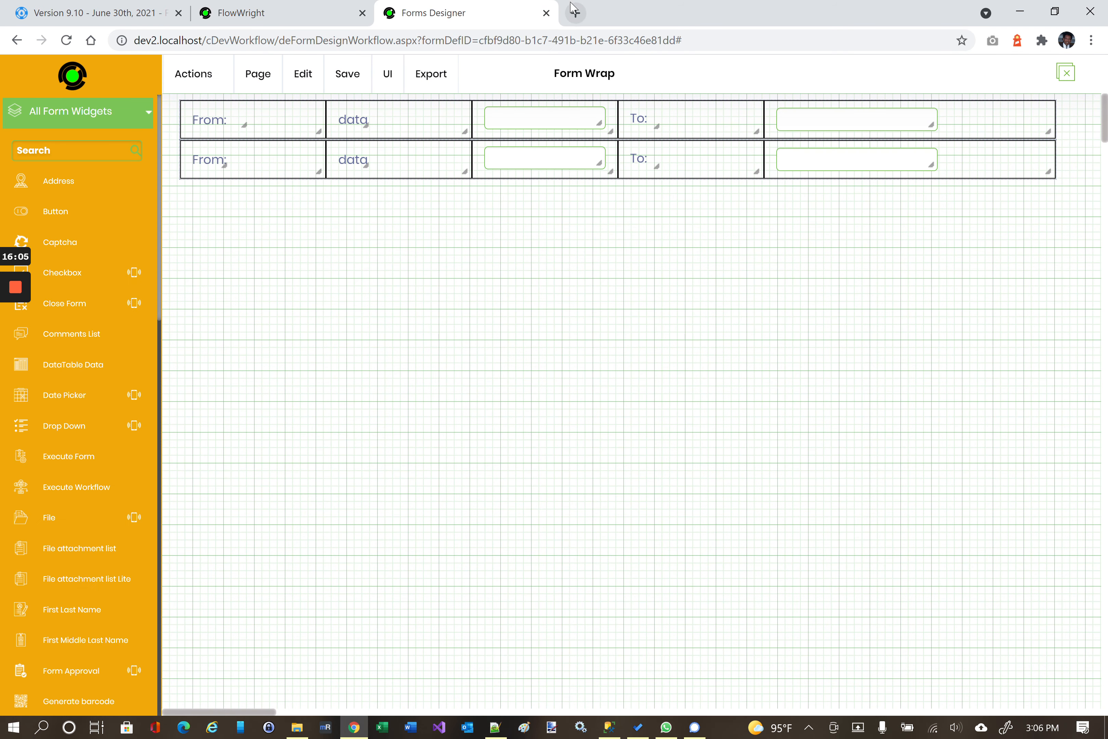
click(547, 13)
click(629, 127)
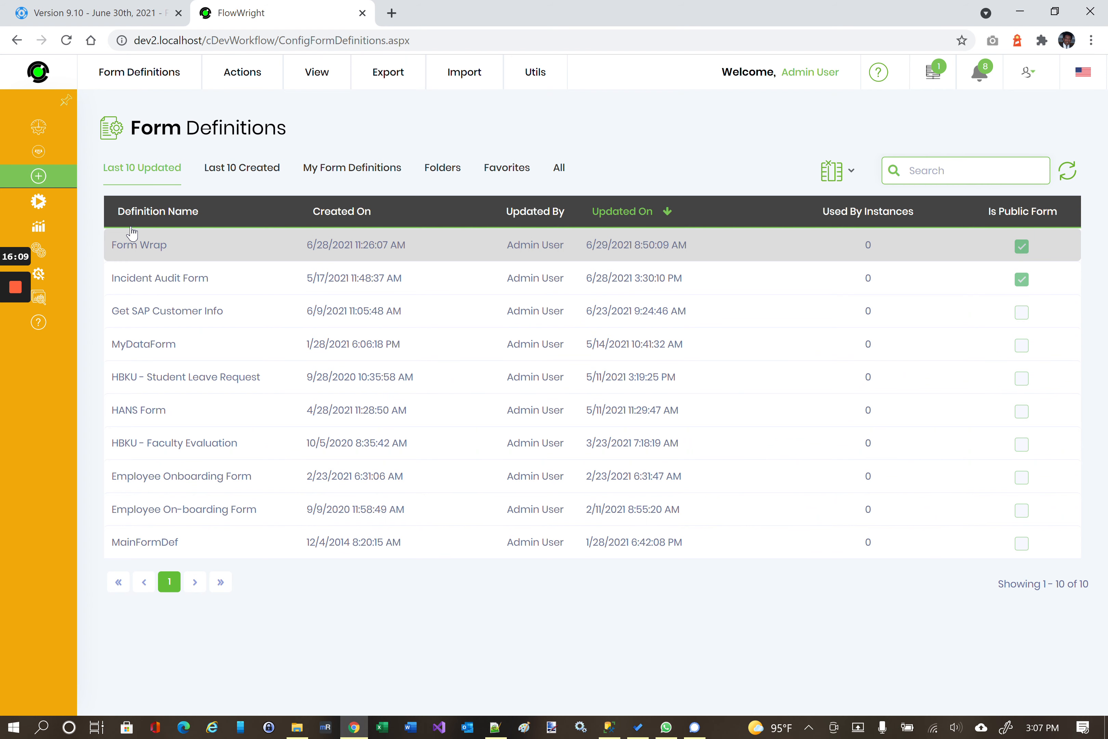
Expand the sidebar's status and monitoring pages and scroll down the menu.
mouse_move(32, 284)
mouse_move(131, 296)
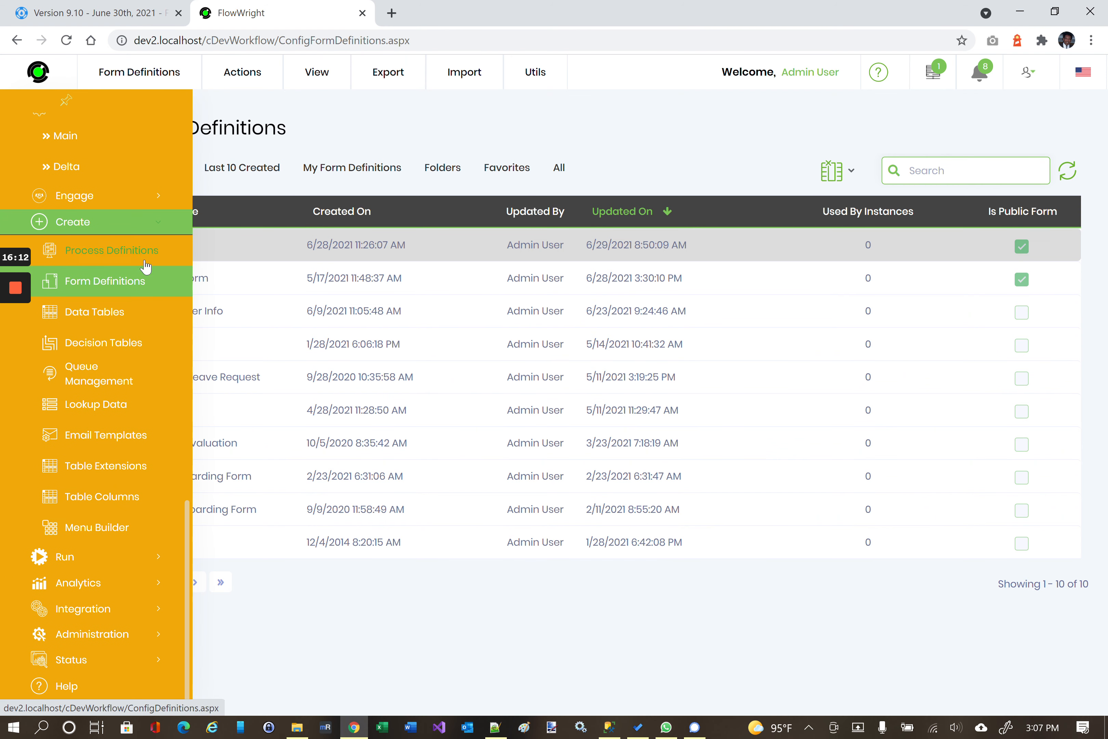
click(82, 661)
scroll(100, 615, down, 3)
scroll(111, 591, down, 2)
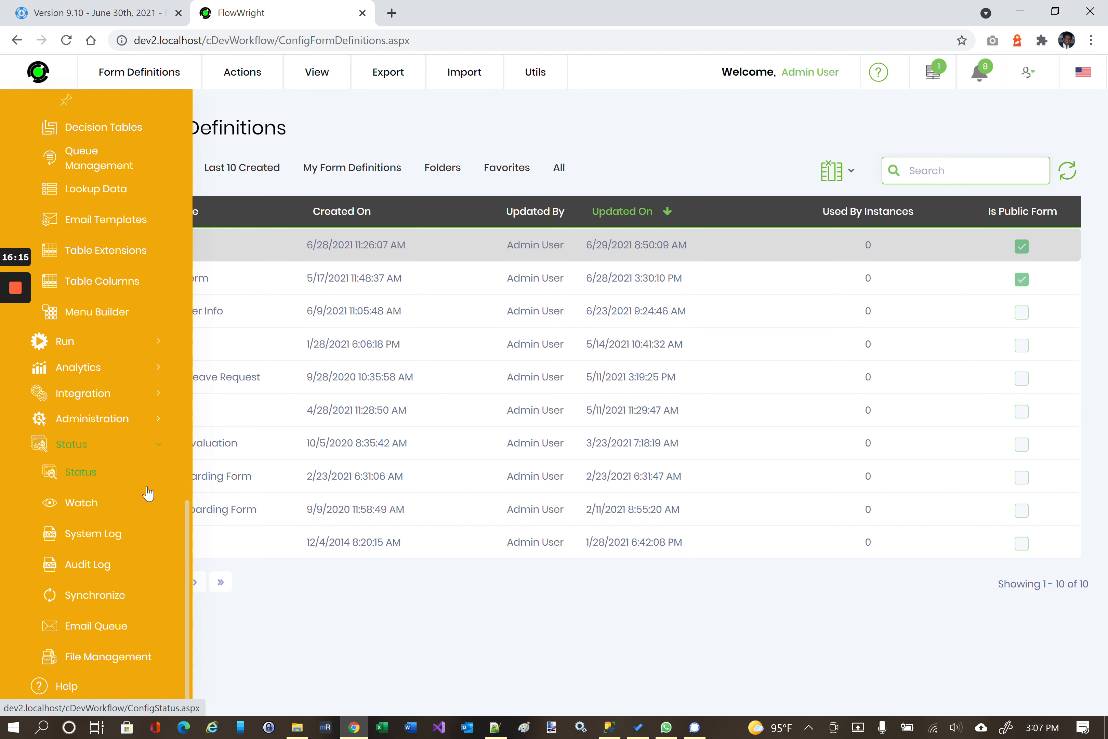
Open the Expression Evaluator under Administration > Tools.
click(93, 418)
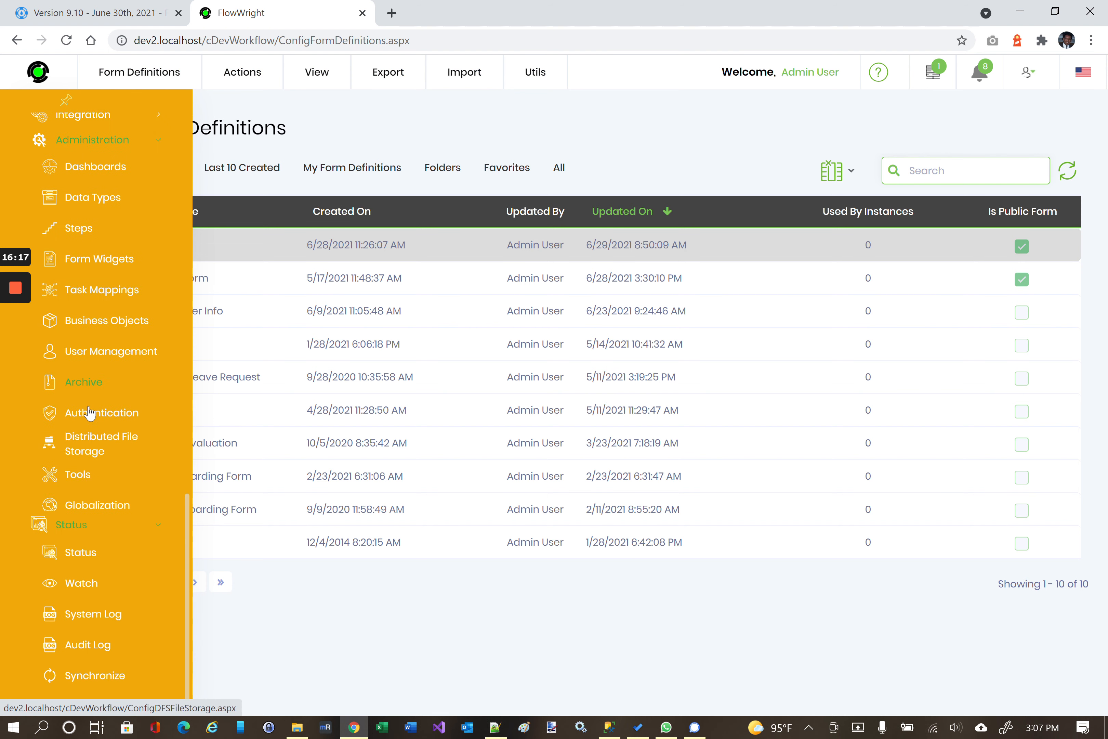
scroll(92, 440, up, 2)
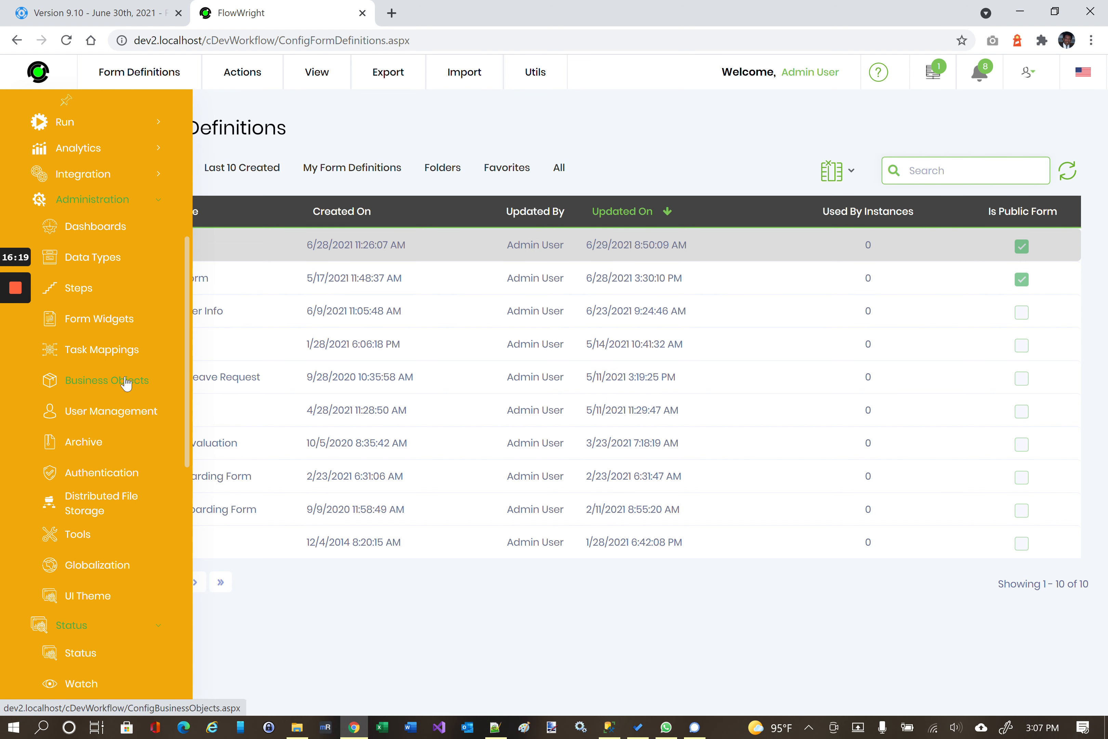
click(89, 534)
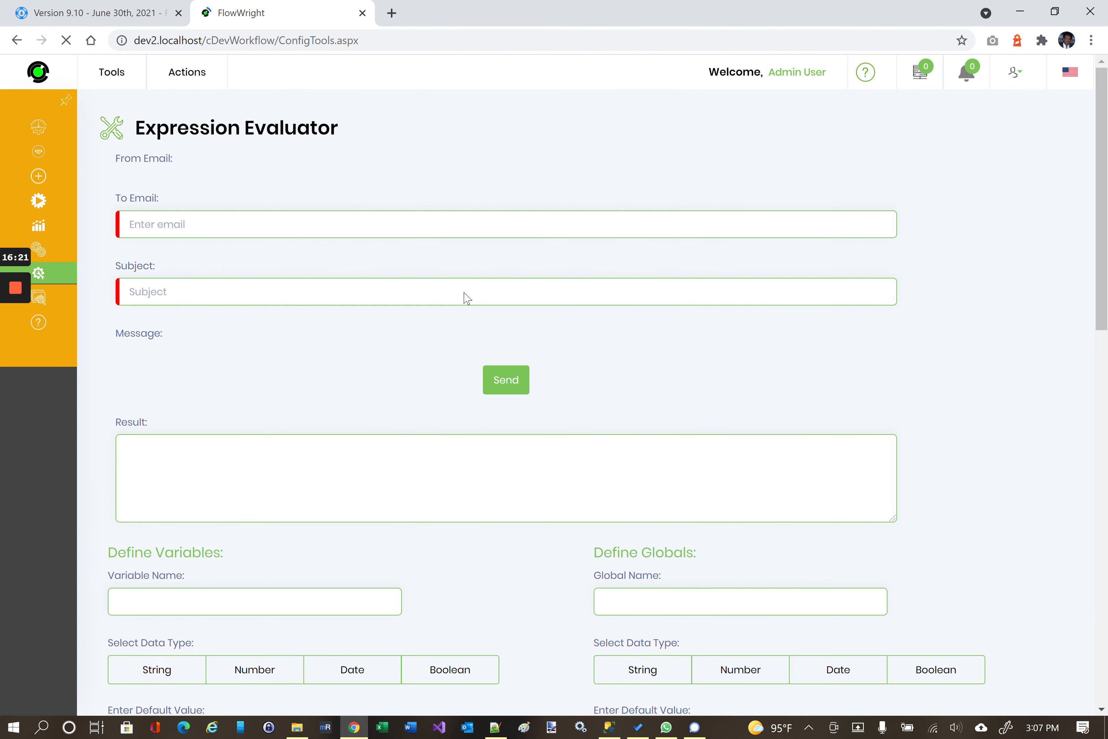
scroll(478, 367, down, 1)
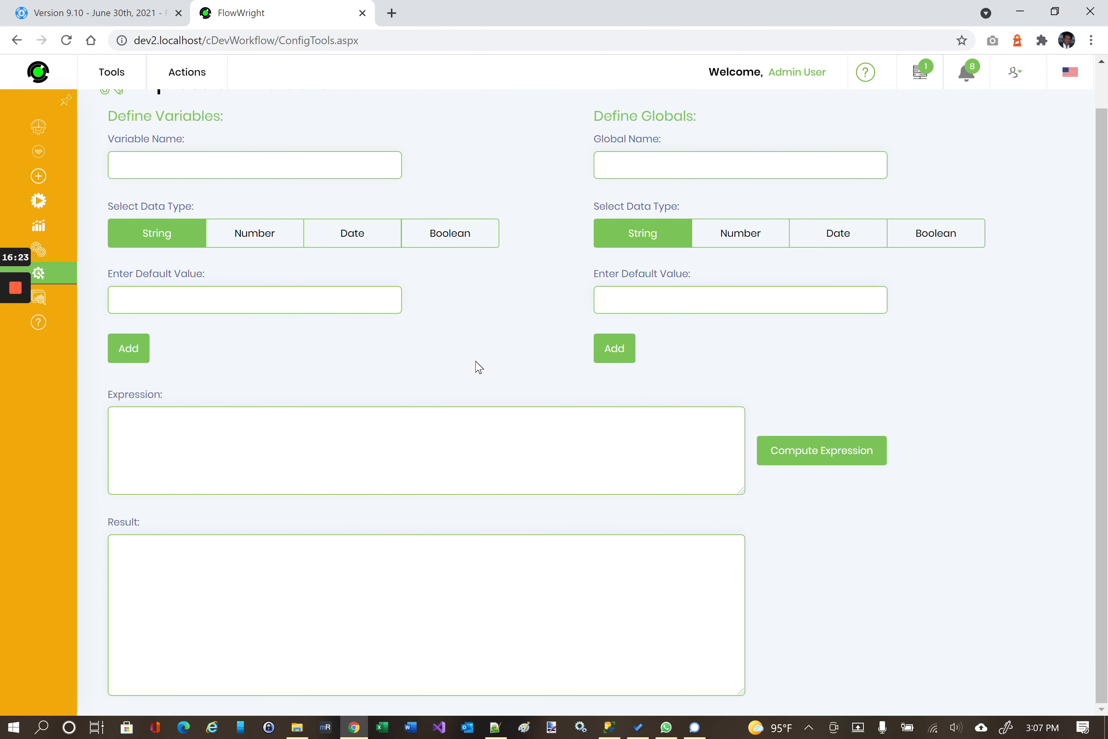
scroll(478, 367, up, 1)
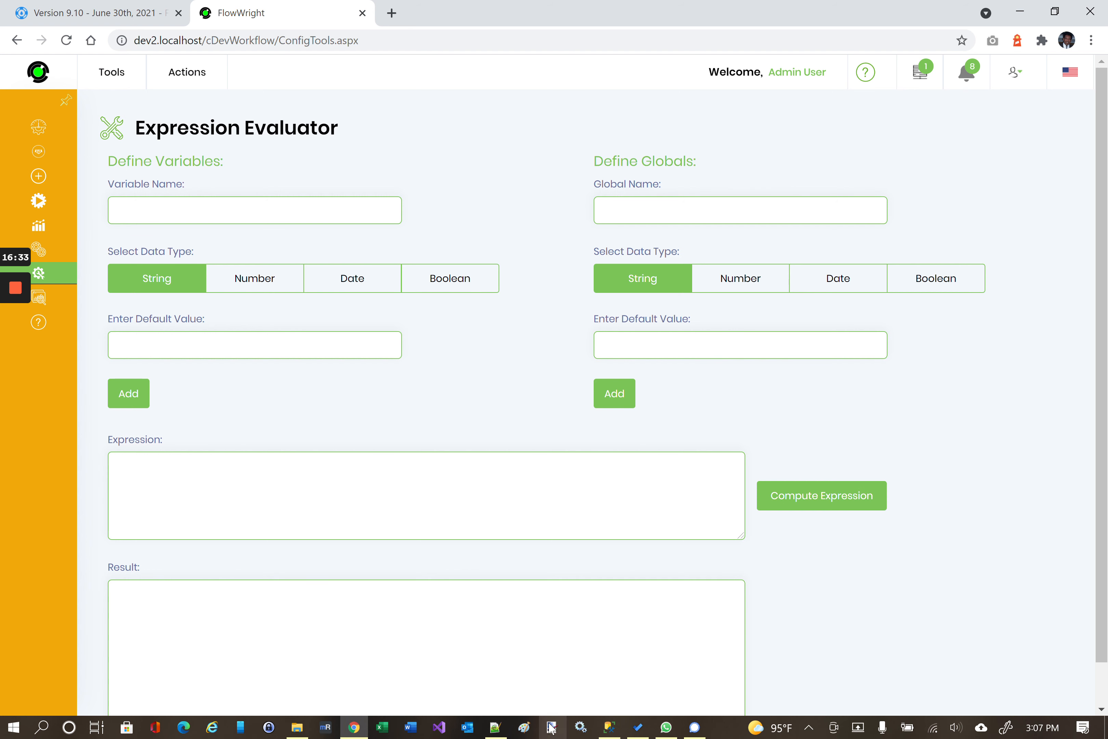
Copy the Regex match expression from Notepad++ and minimize it.
click(501, 729)
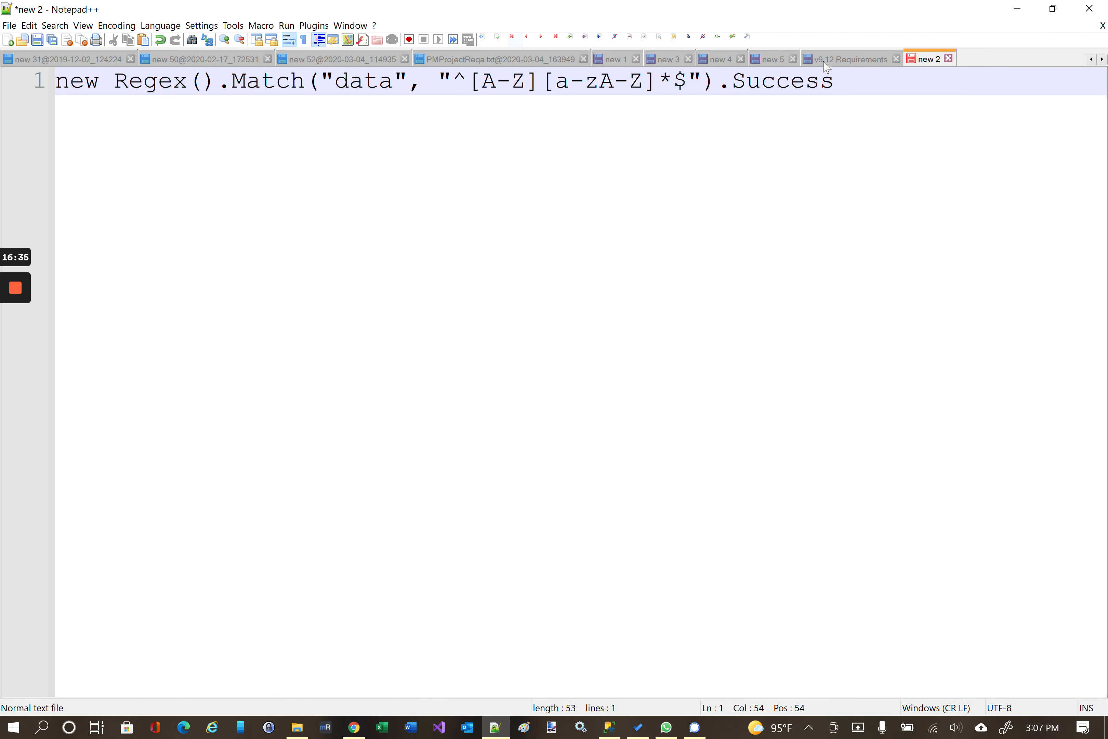
drag(840, 80, 40, 77)
key(ctrl+c)
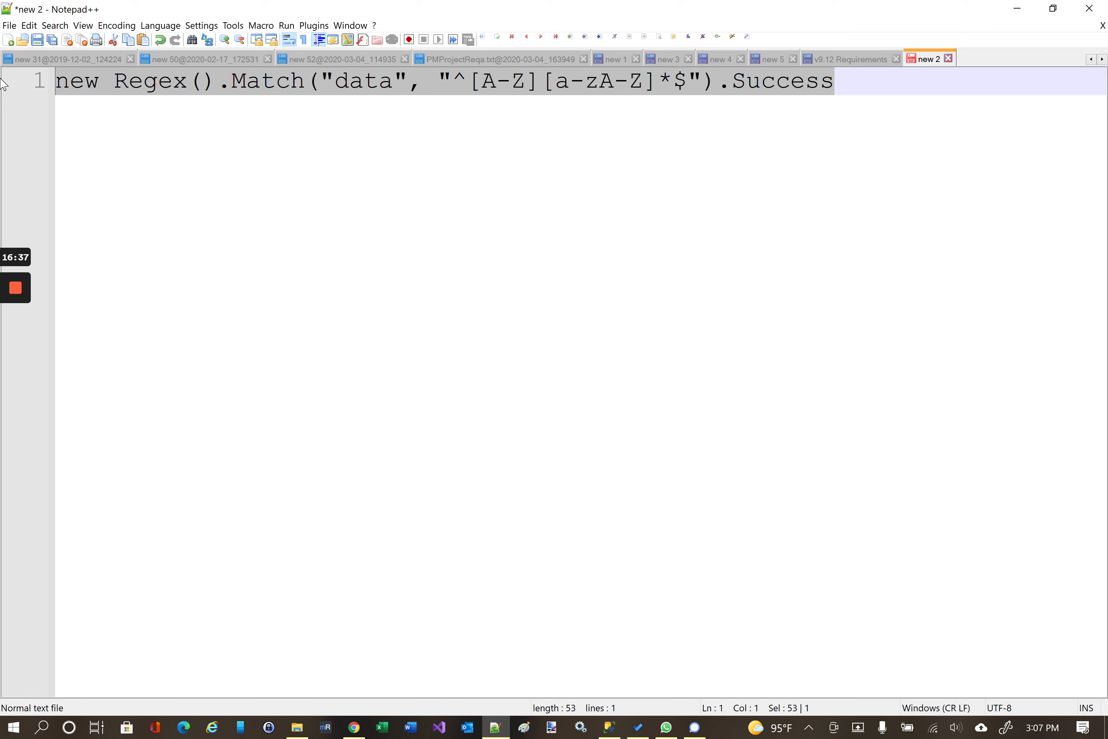
click(1017, 8)
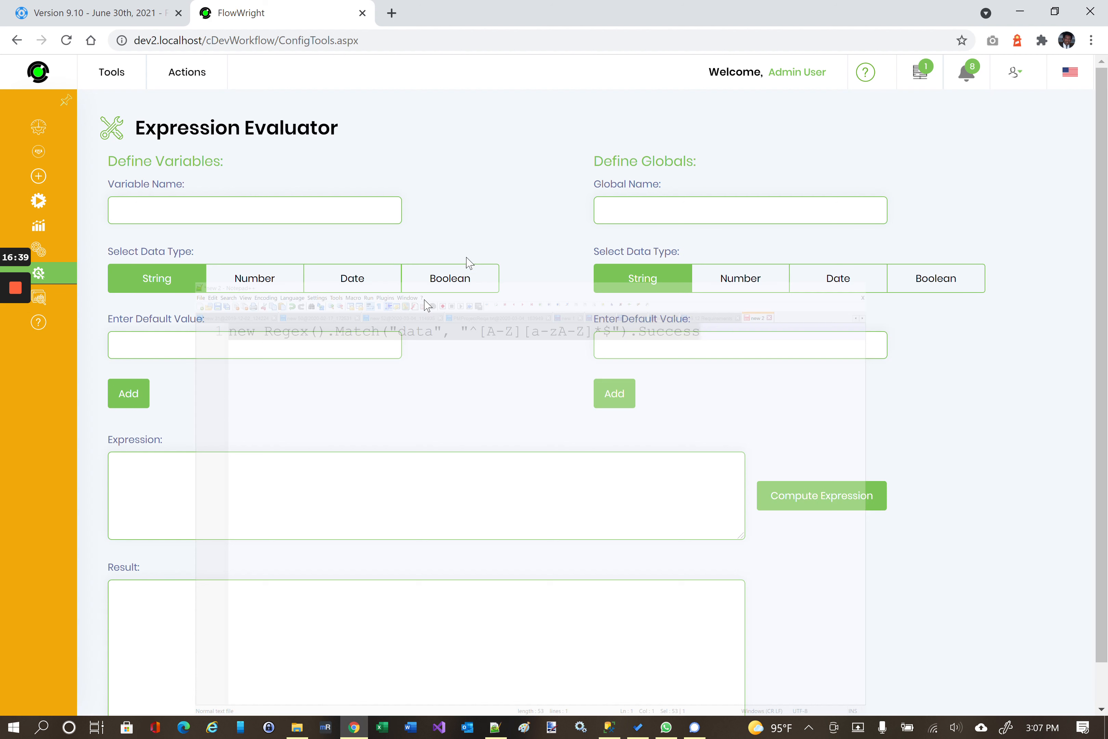
Paste the Regex.Match expression into the Expression Evaluator and compute it.
key(ctrl+v)
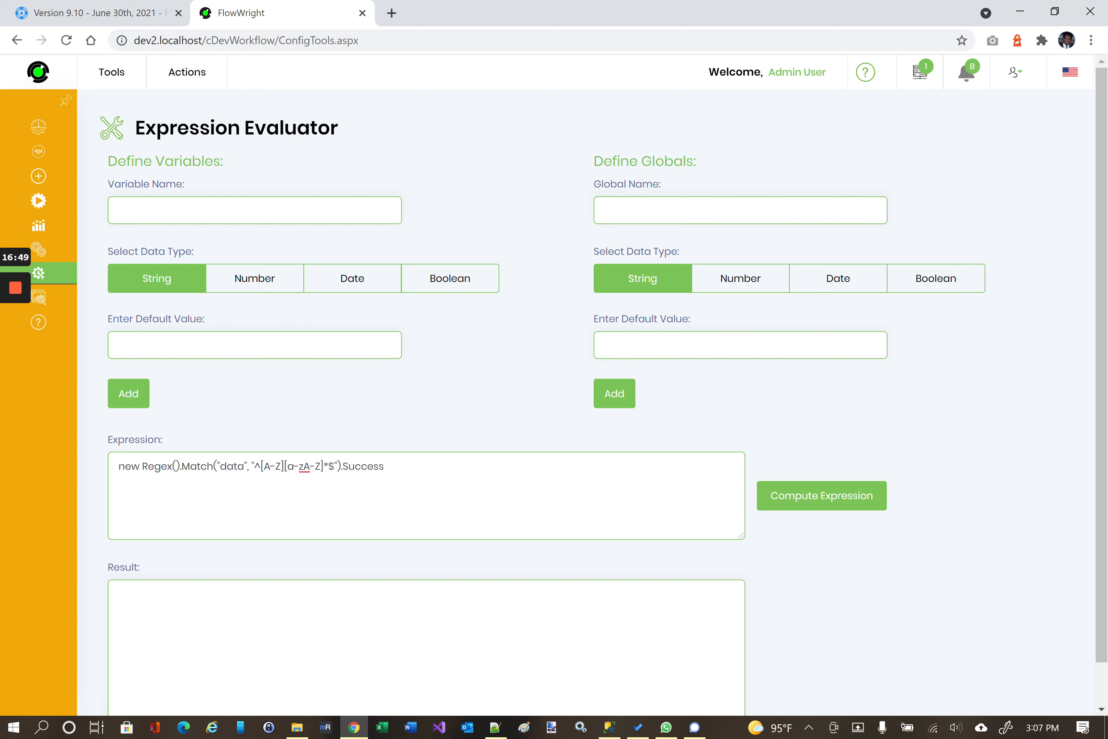
click(827, 501)
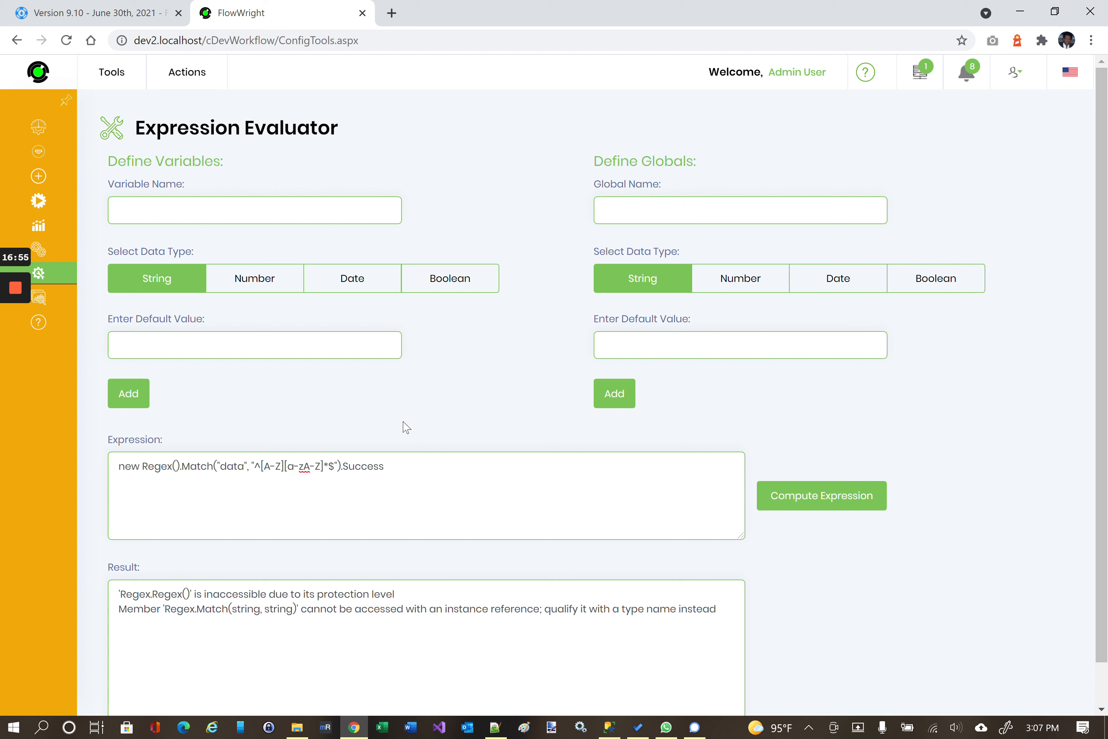
mouse_move(19, 286)
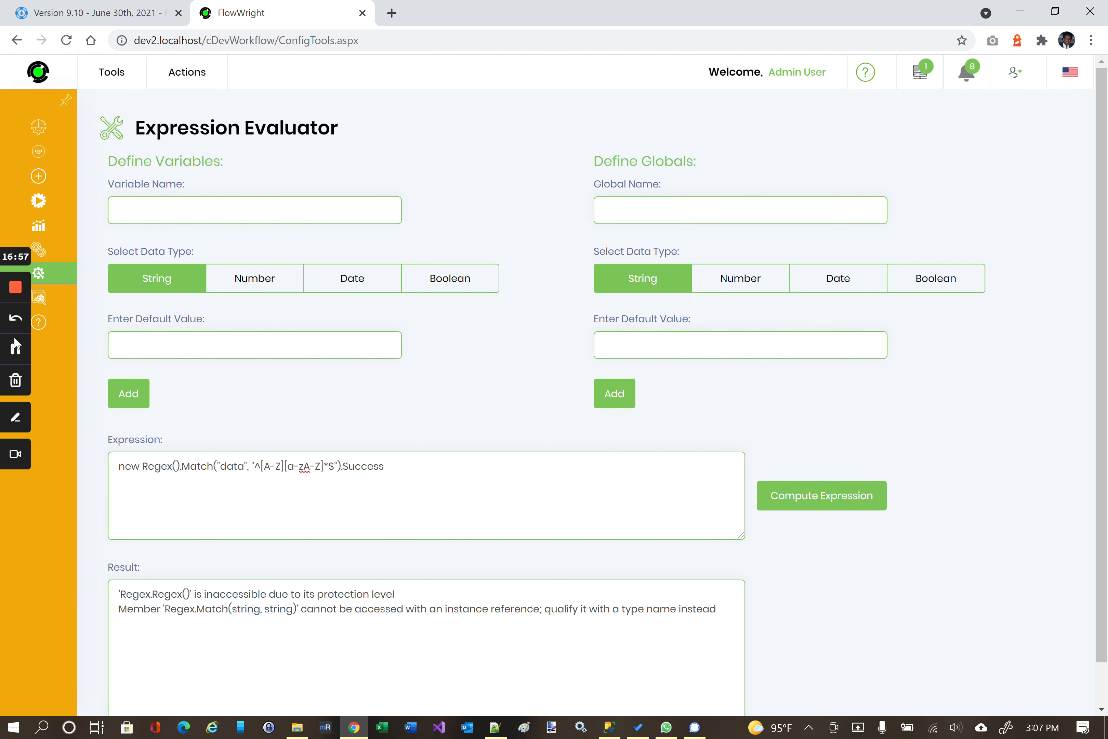
click(17, 348)
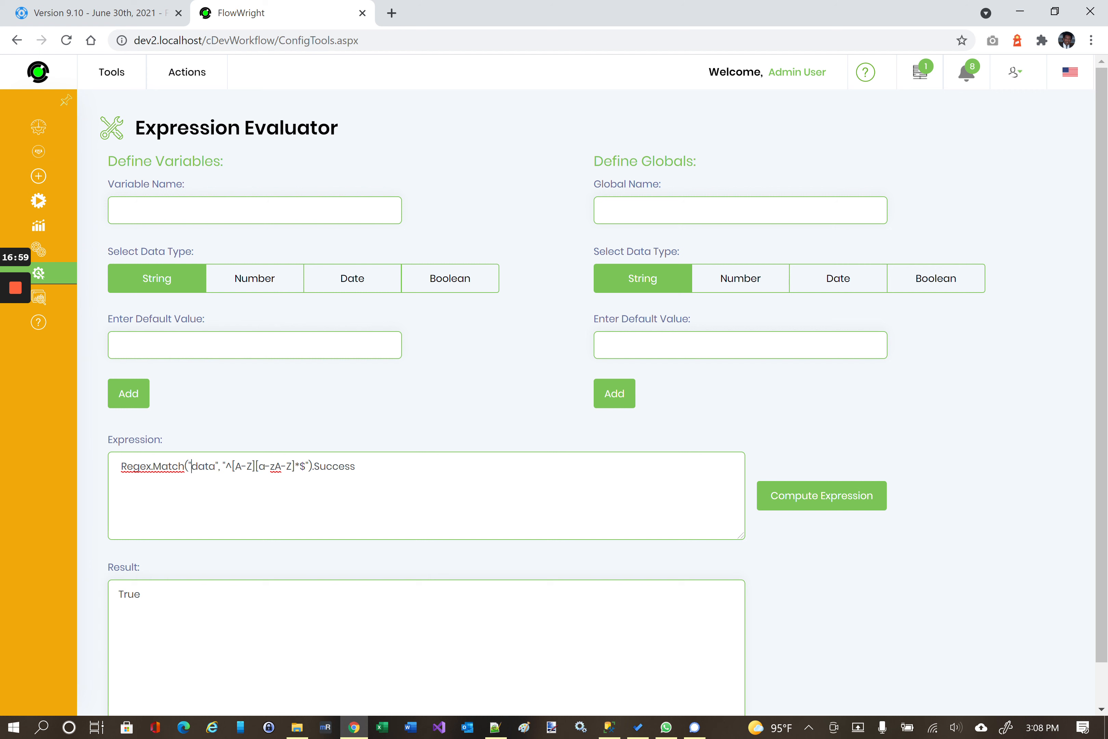
click(829, 497)
Change the input string to "Ddata" and recompute, getting a result of True.
text(D)
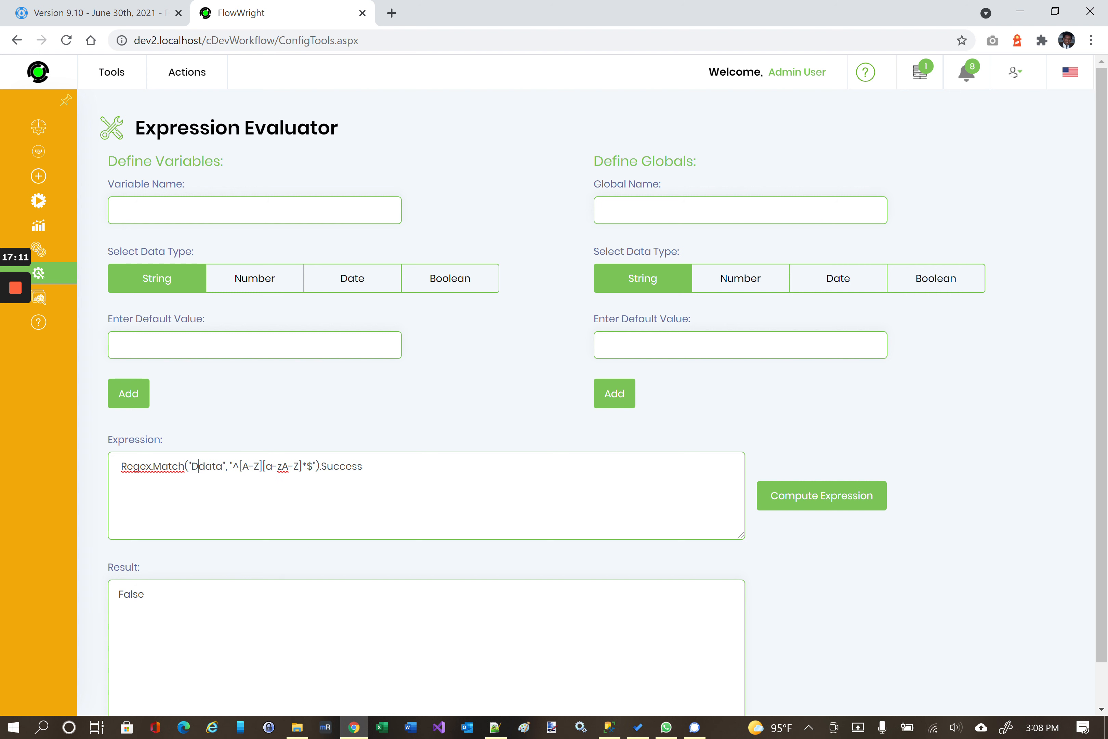
click(790, 503)
mouse_move(2, 330)
mouse_move(102, 291)
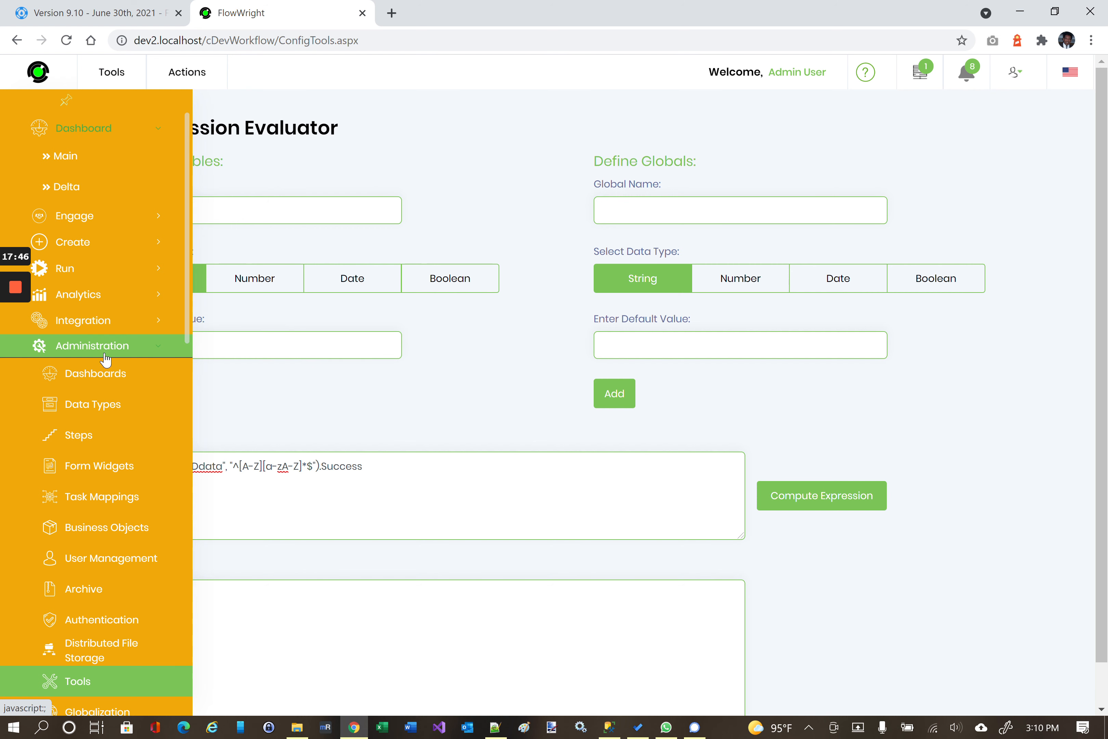
Open Authentication, review the five validated providers, then go back to Authentication Connections.
scroll(106, 360, down, 2)
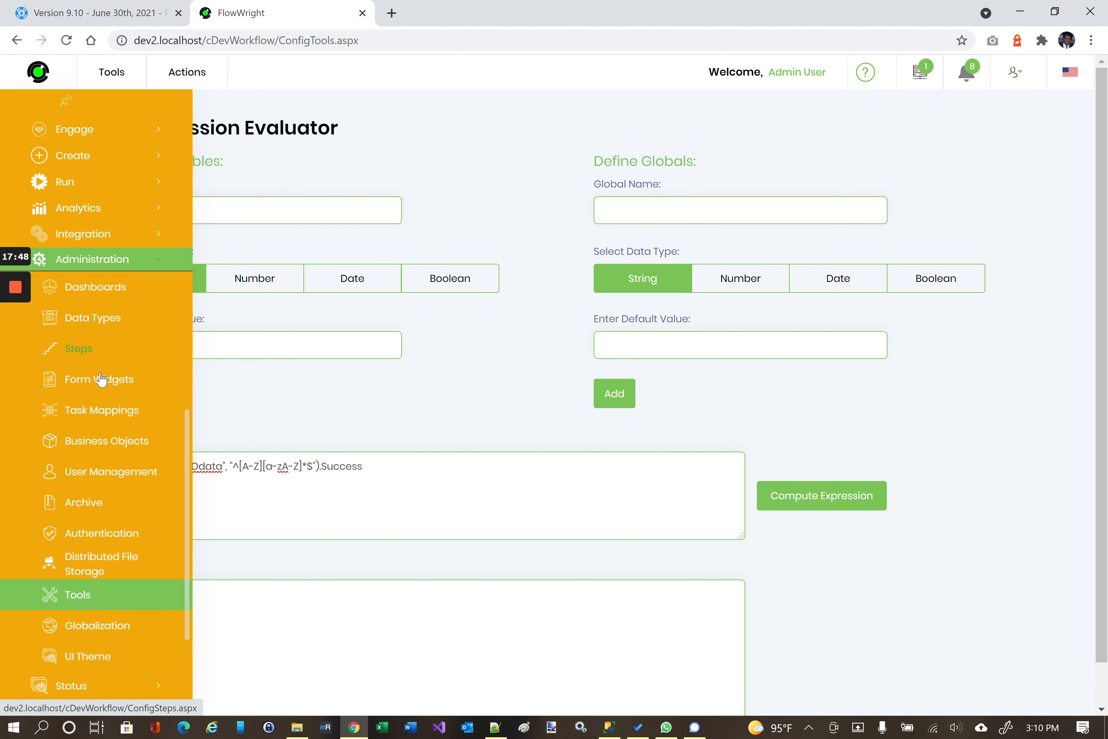
click(86, 542)
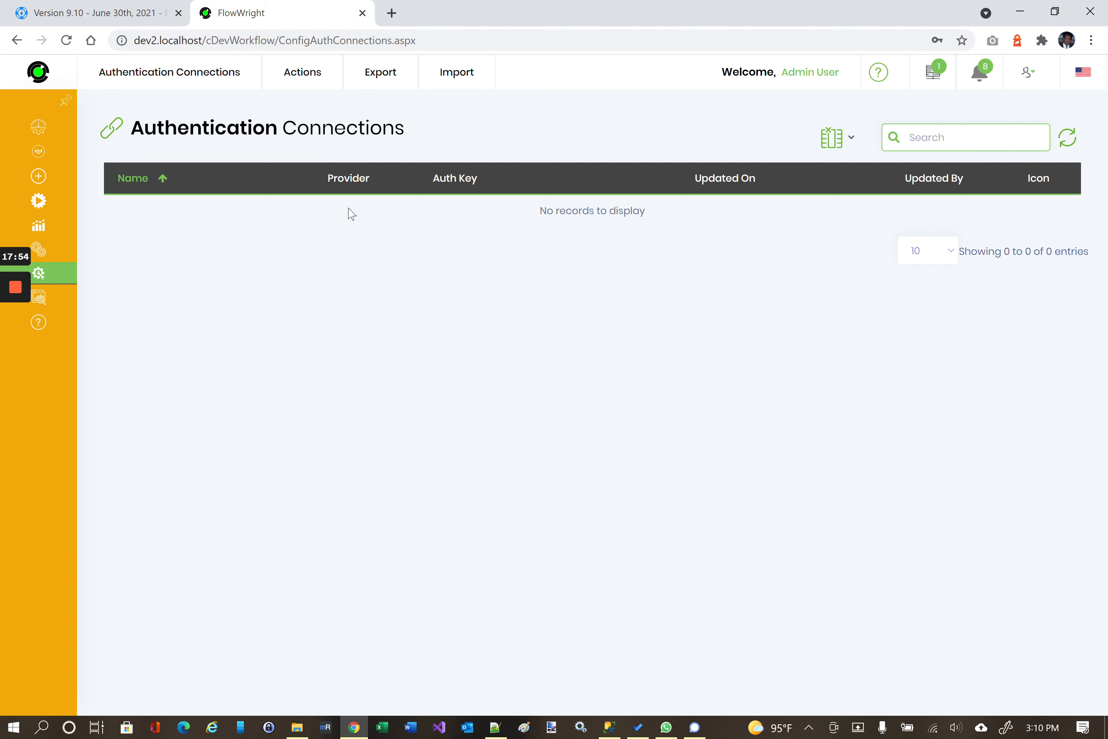
mouse_move(202, 80)
click(150, 117)
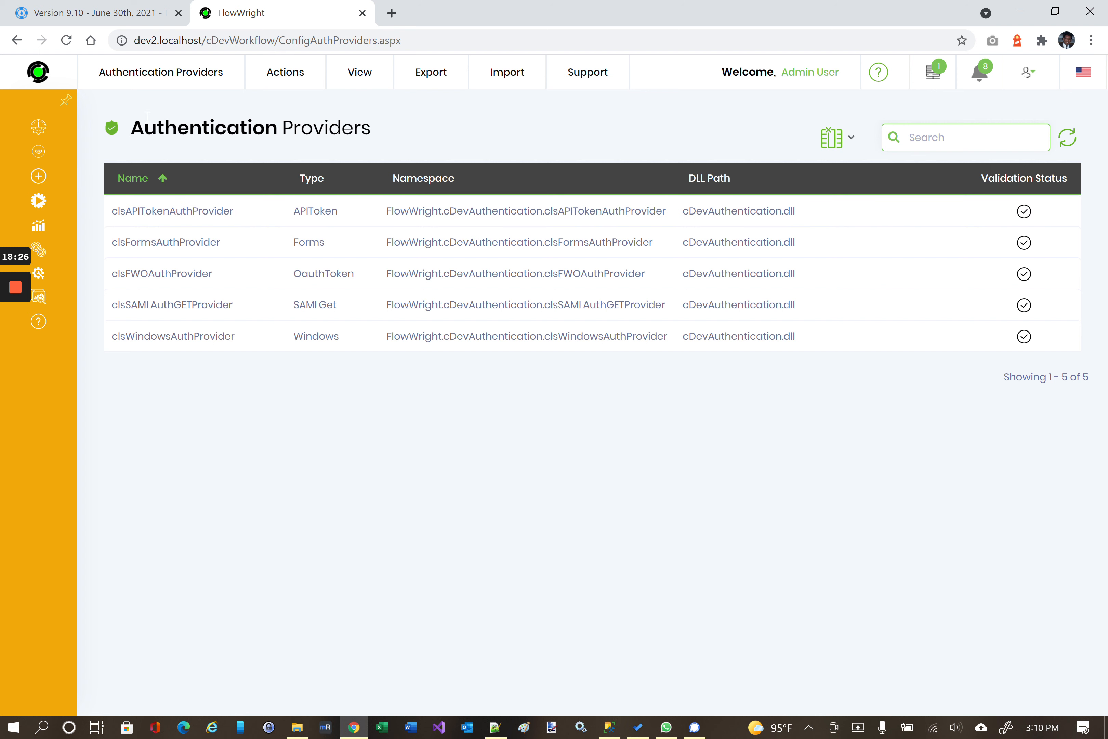
mouse_move(160, 76)
click(154, 125)
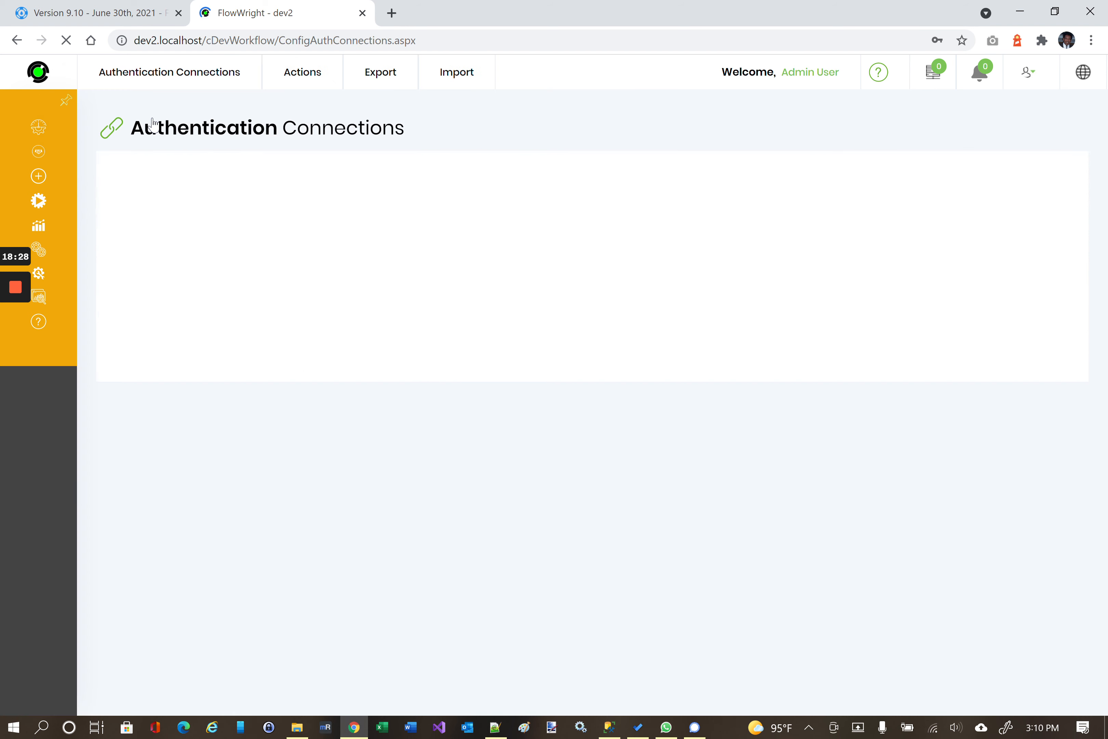
Bring up the empty Create Authentication Connections form, then go to the Process Instances list.
mouse_move(302, 73)
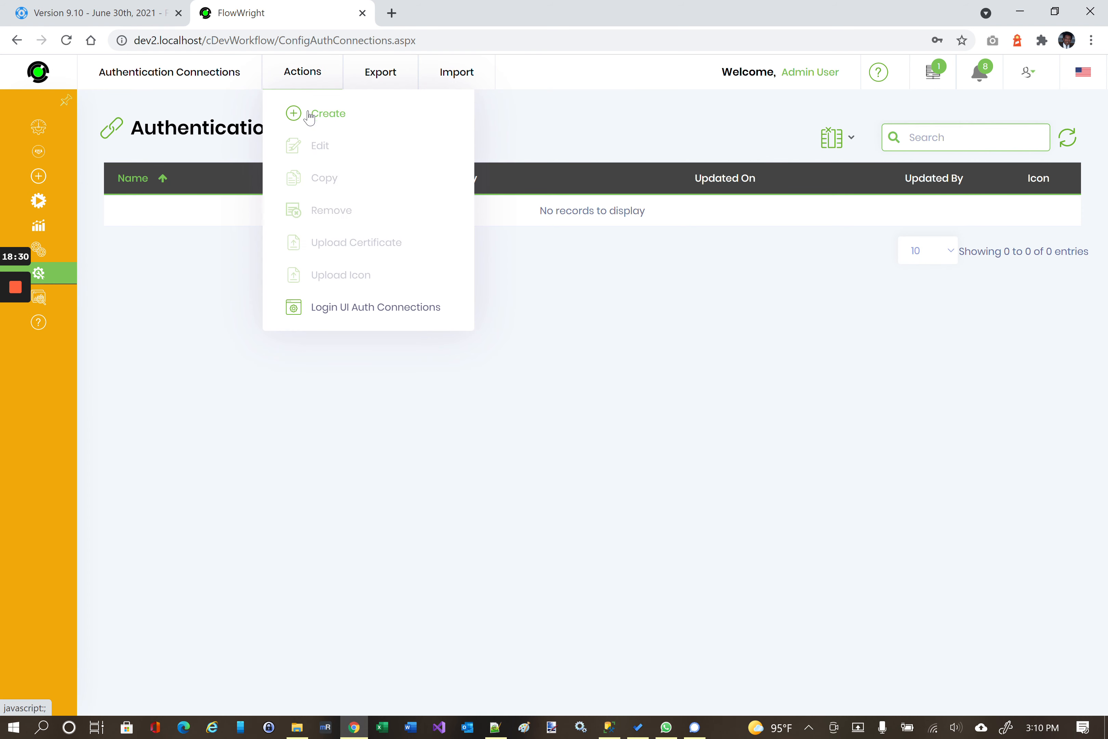
click(308, 114)
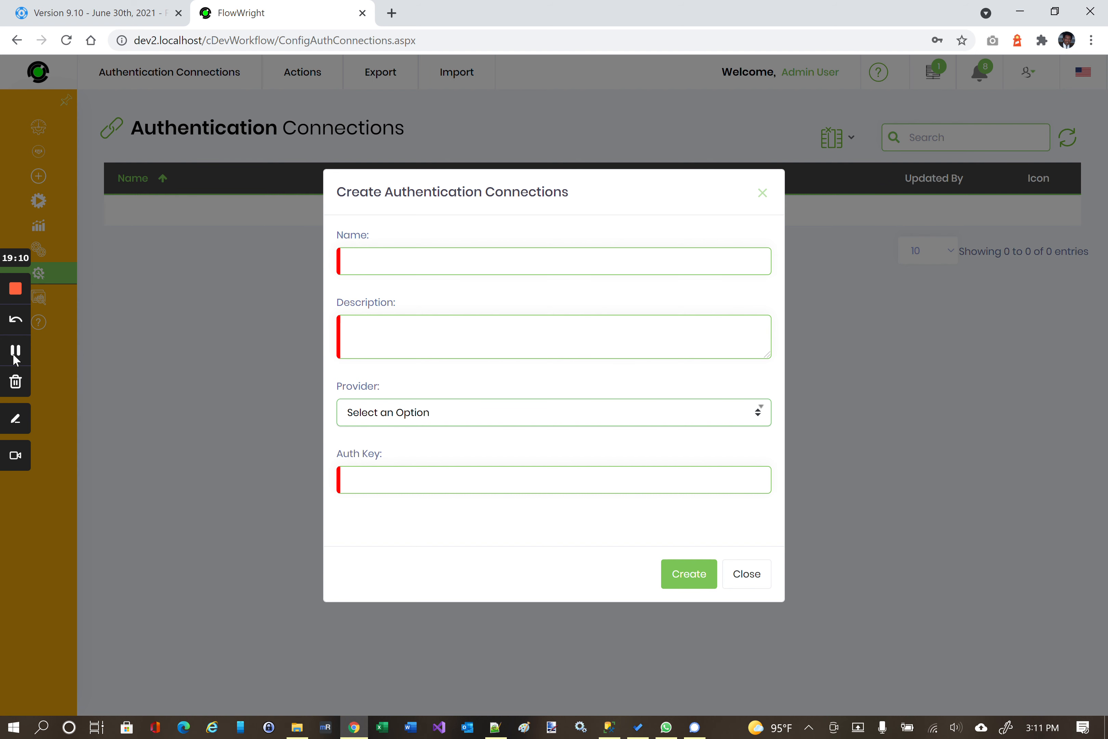
click(15, 352)
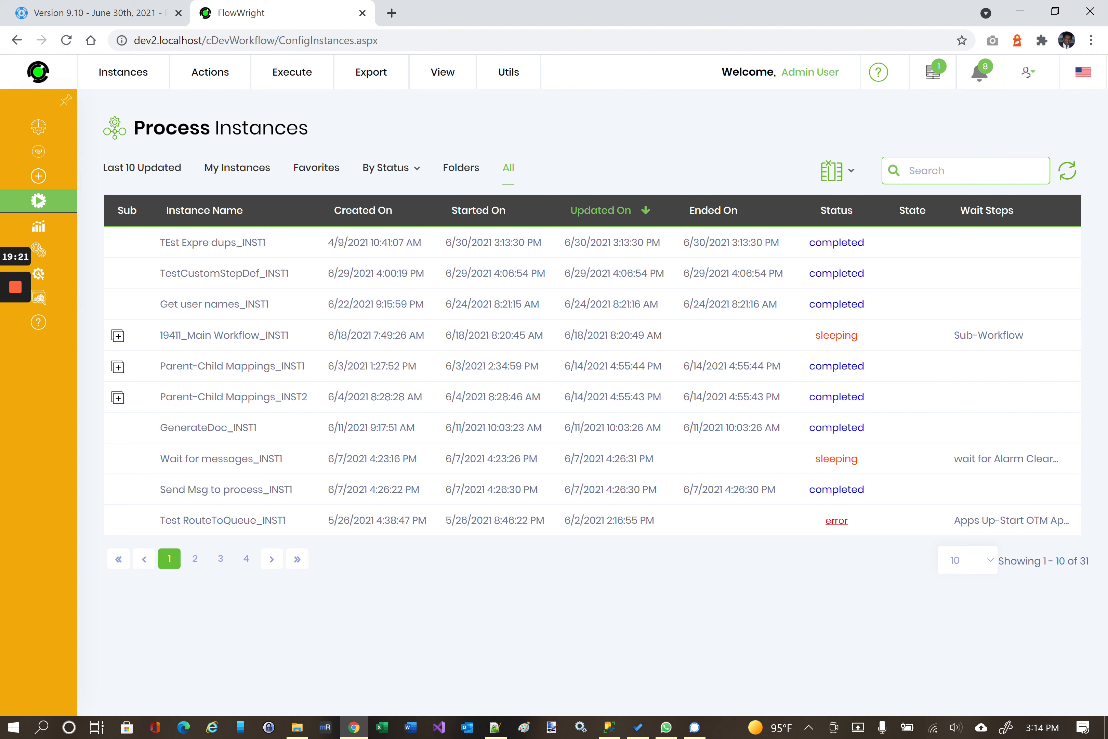
Filter instances by 'task', open taskComments_INST2's rendered diagram, and pan it with the overview map.
text(task)
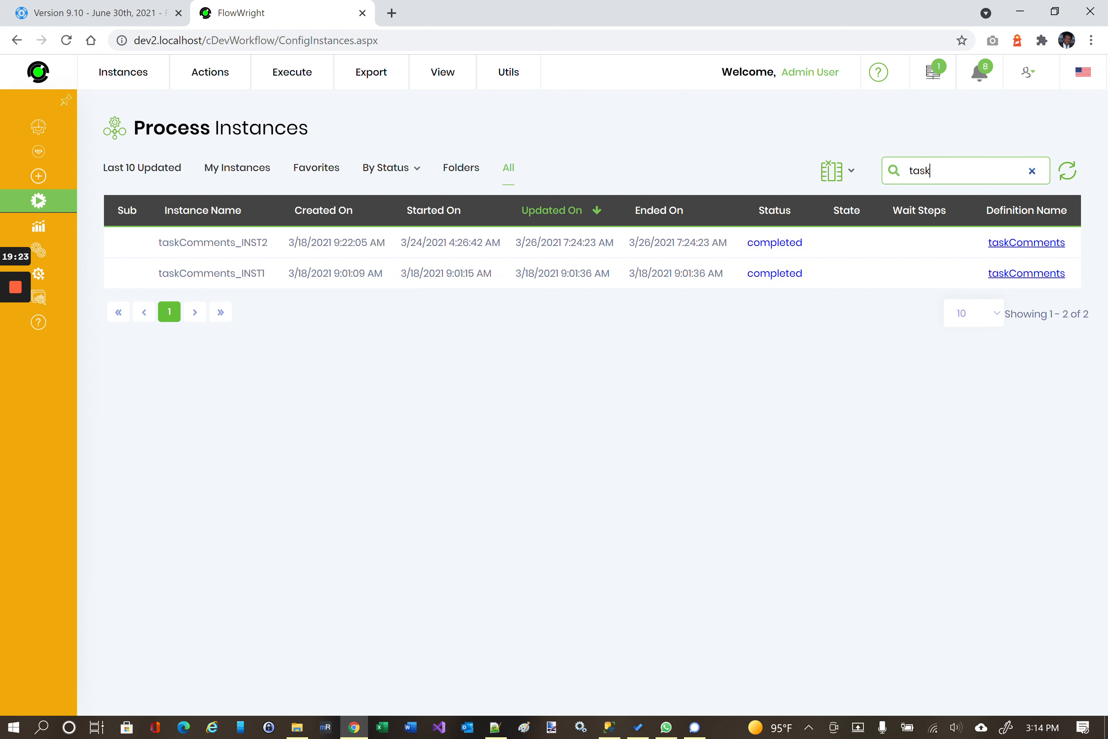
double_click(282, 243)
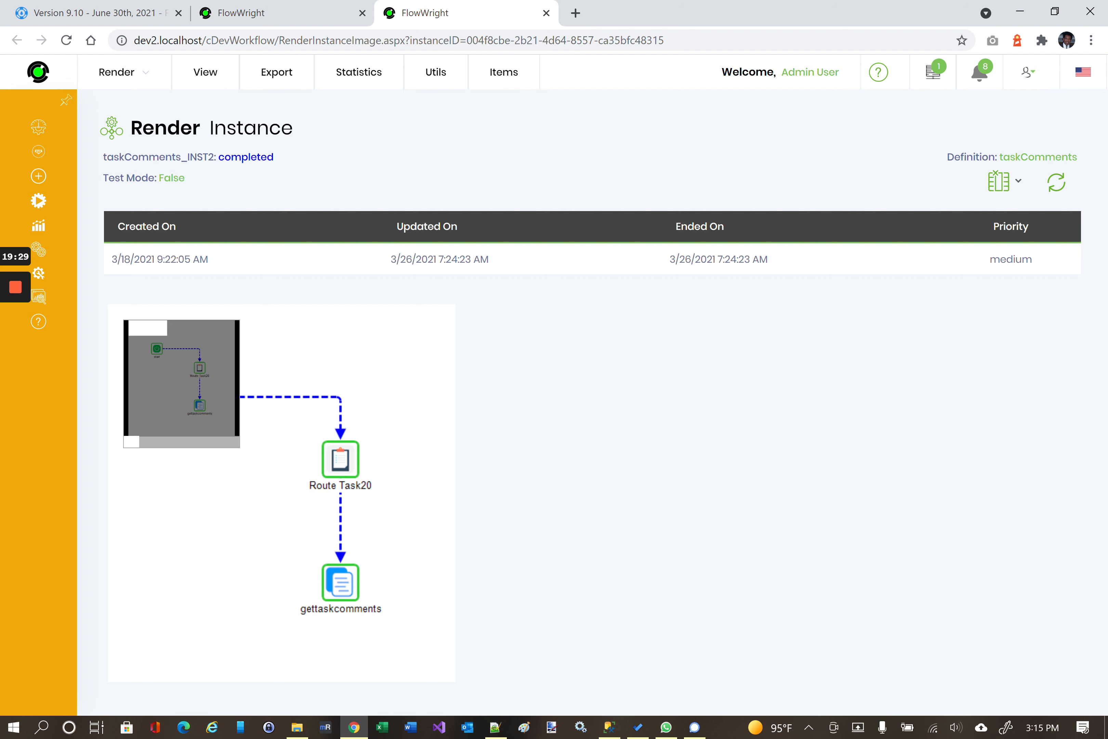
mouse_move(148, 328)
mouse_down()
mouse_move(151, 346)
mouse_move(197, 349)
mouse_move(195, 405)
mouse_move(162, 413)
mouse_move(149, 378)
mouse_move(181, 352)
mouse_move(156, 350)
mouse_up()
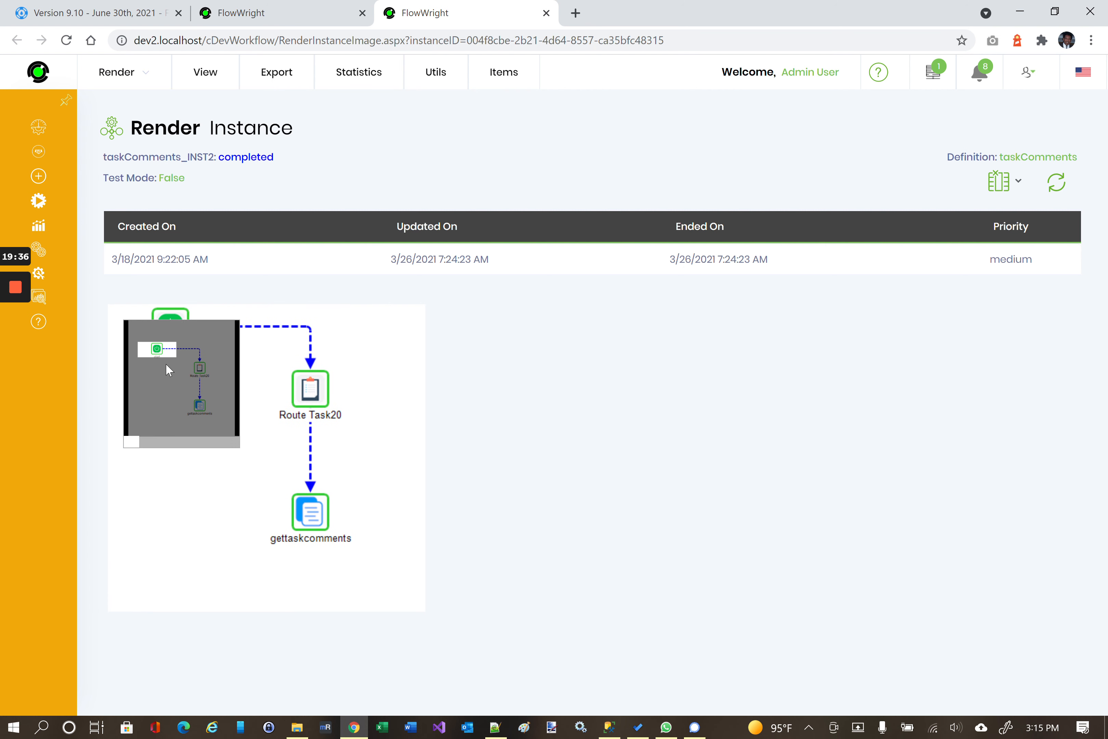
click(173, 442)
drag(196, 436, 159, 659)
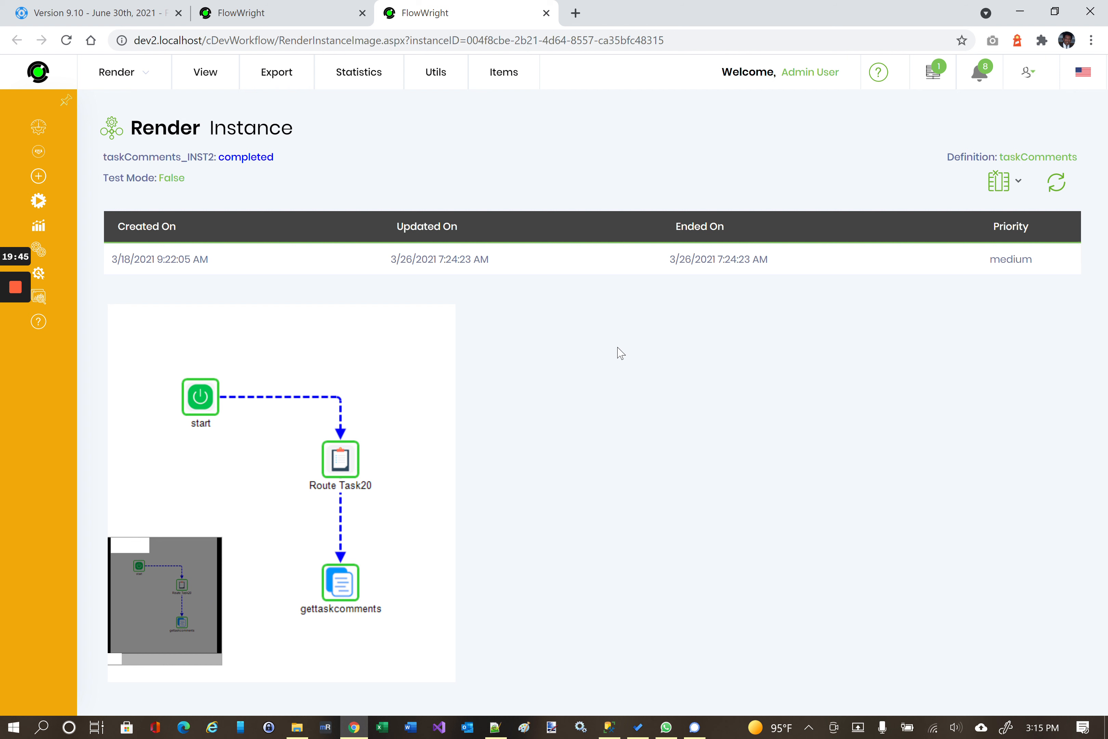
mouse_move(347, 363)
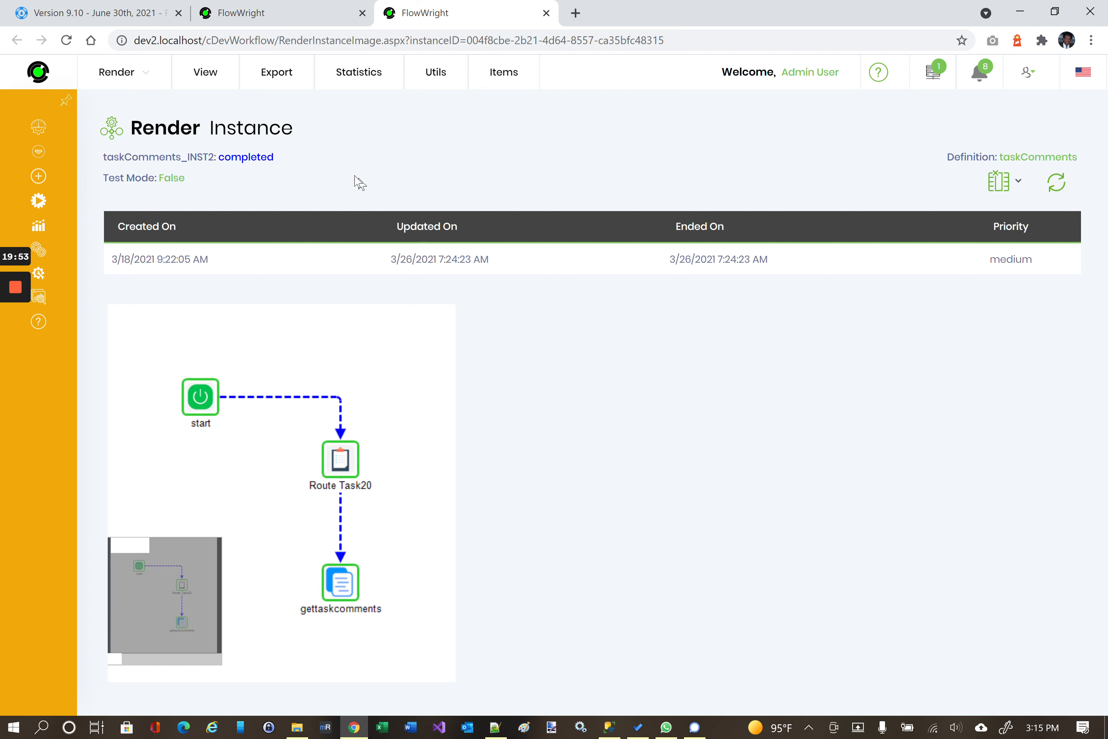
mouse_move(229, 81)
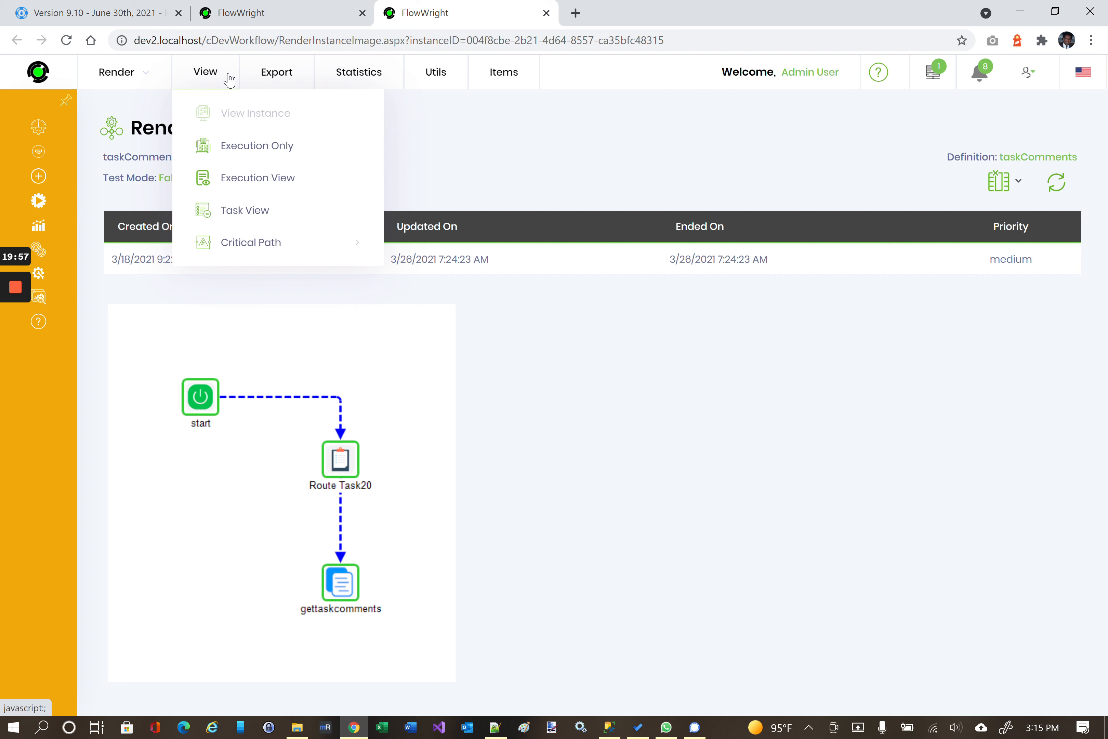
mouse_move(277, 241)
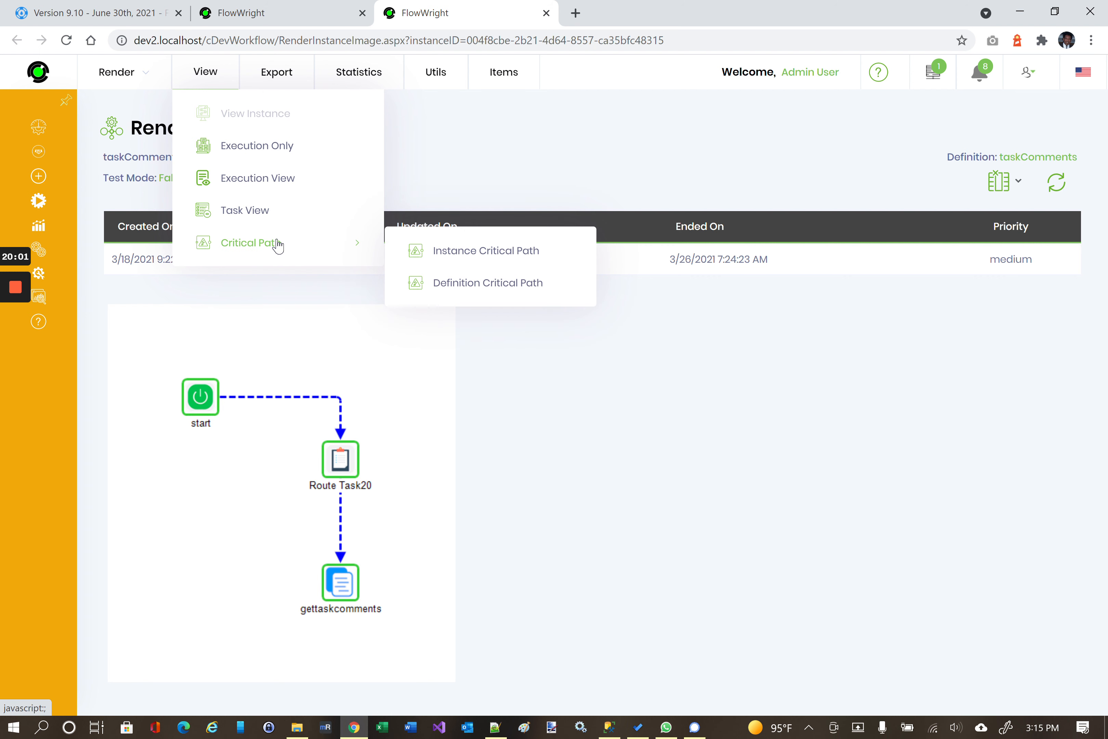
Overlay the Instance Critical Path, then the Definition Critical Path timings, and close the render with Ctrl+W.
click(479, 252)
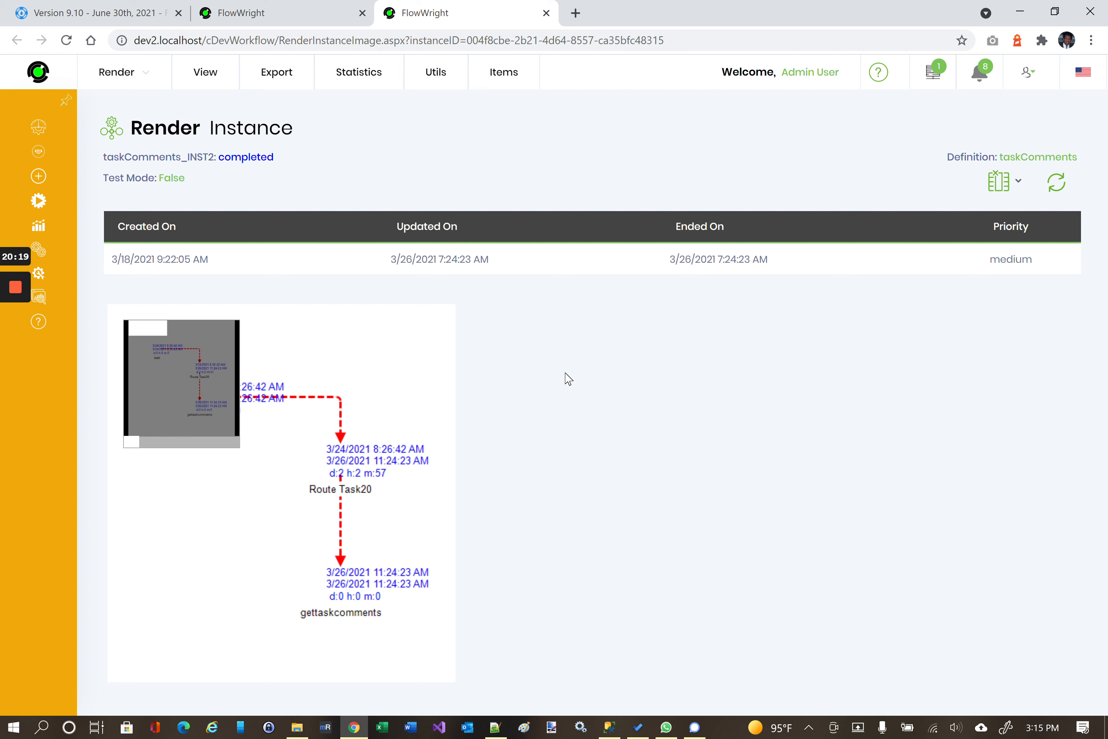
click(204, 73)
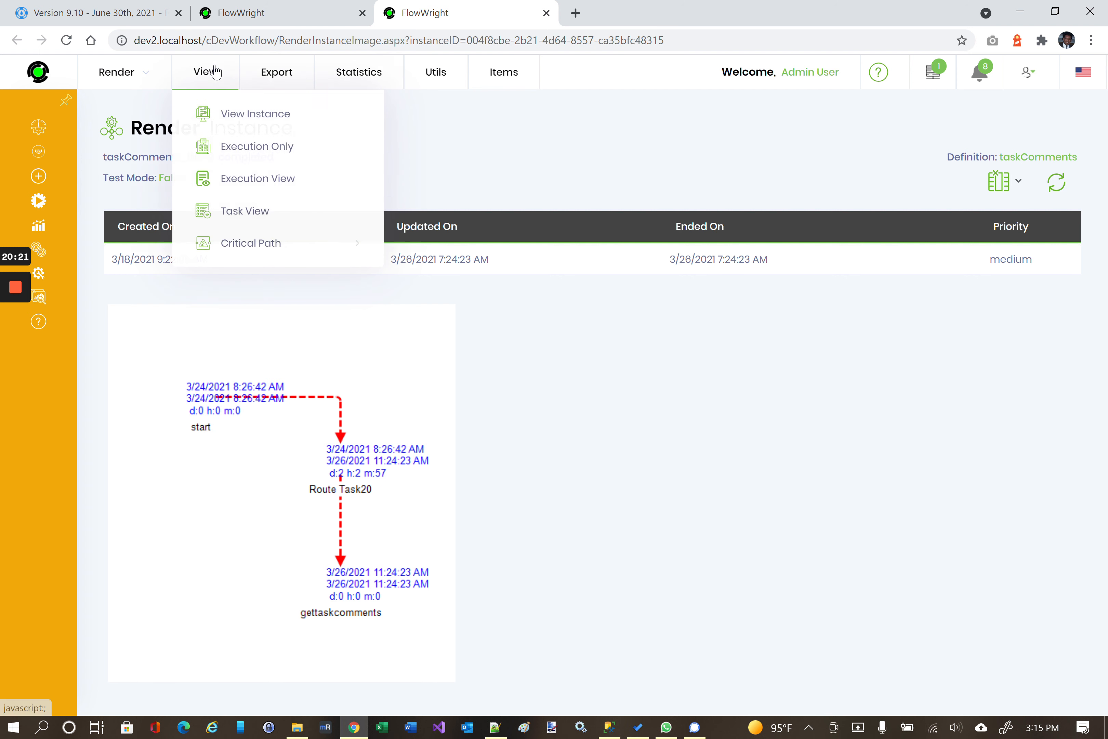
mouse_move(297, 248)
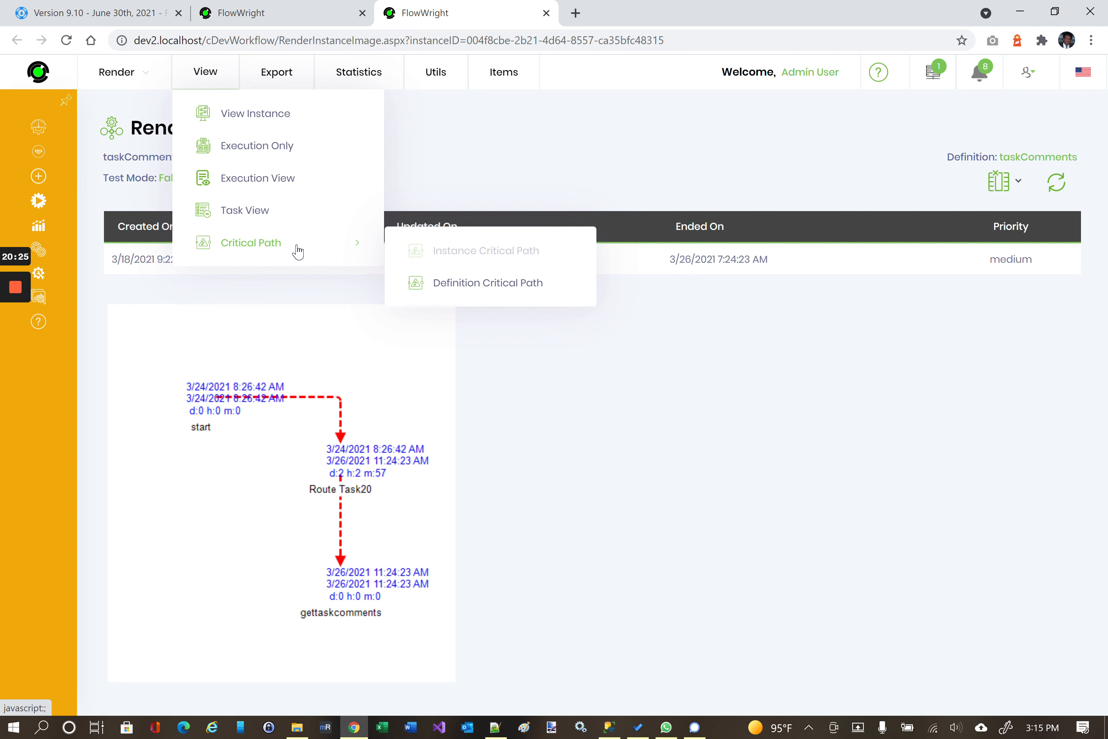
click(481, 286)
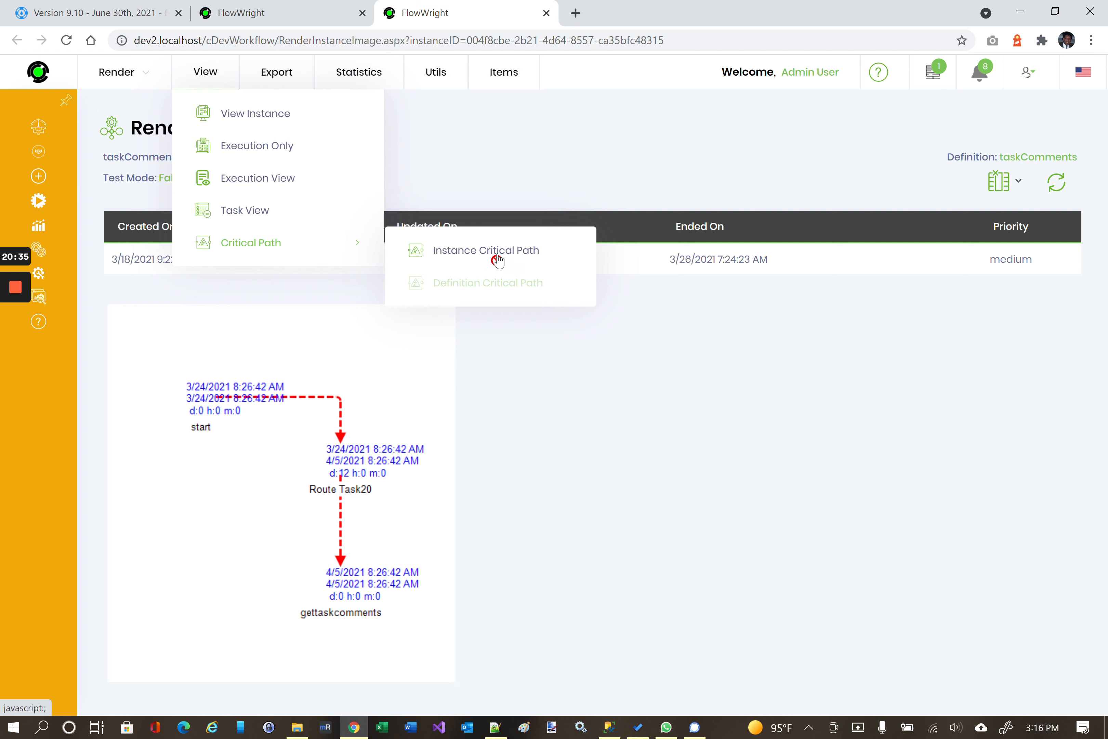
mouse_move(15, 352)
key(ctrl+w)
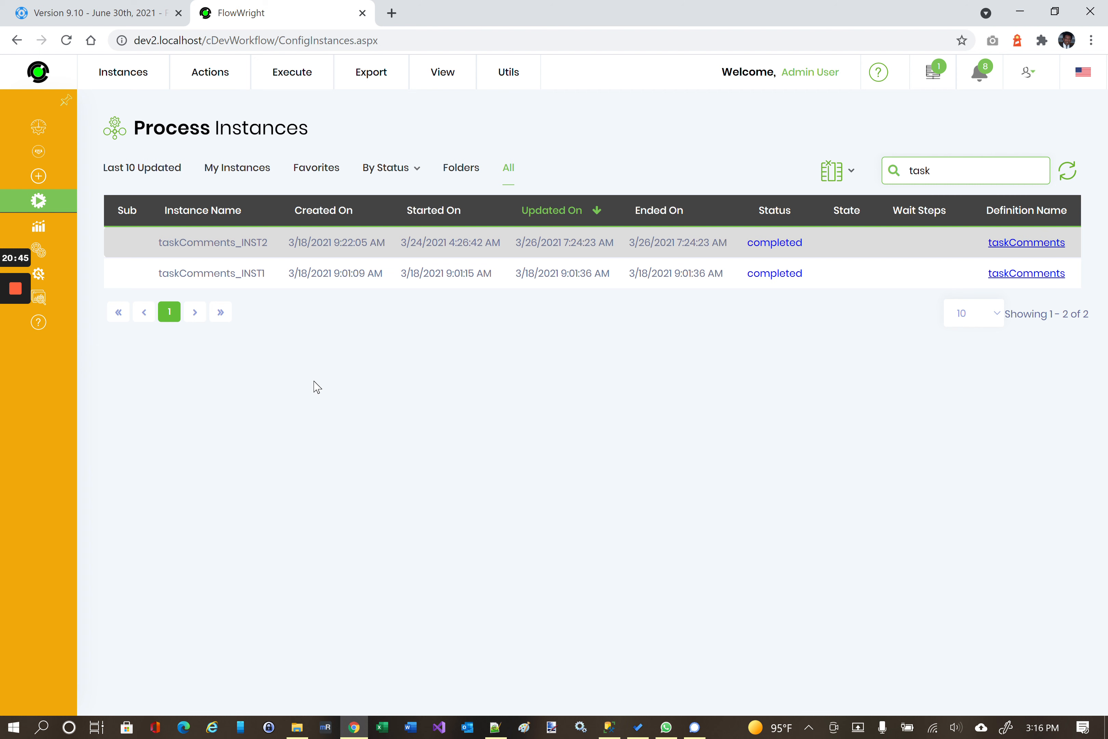
click(90, 11)
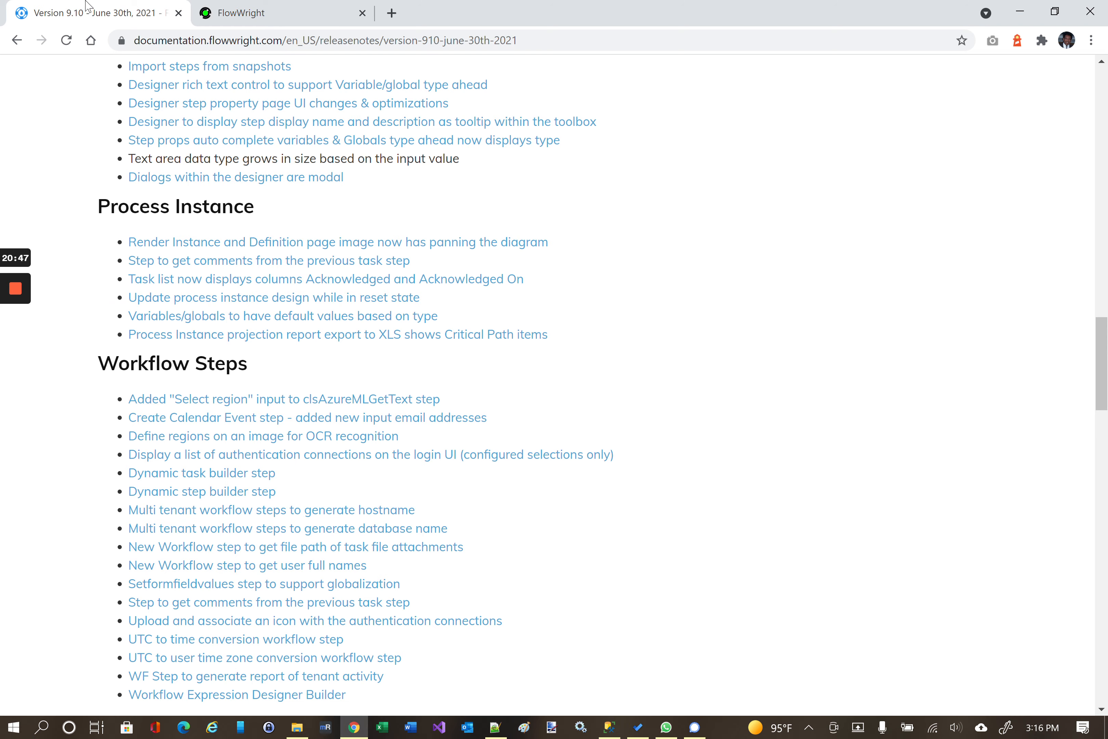
scroll(611, 493, down, 3)
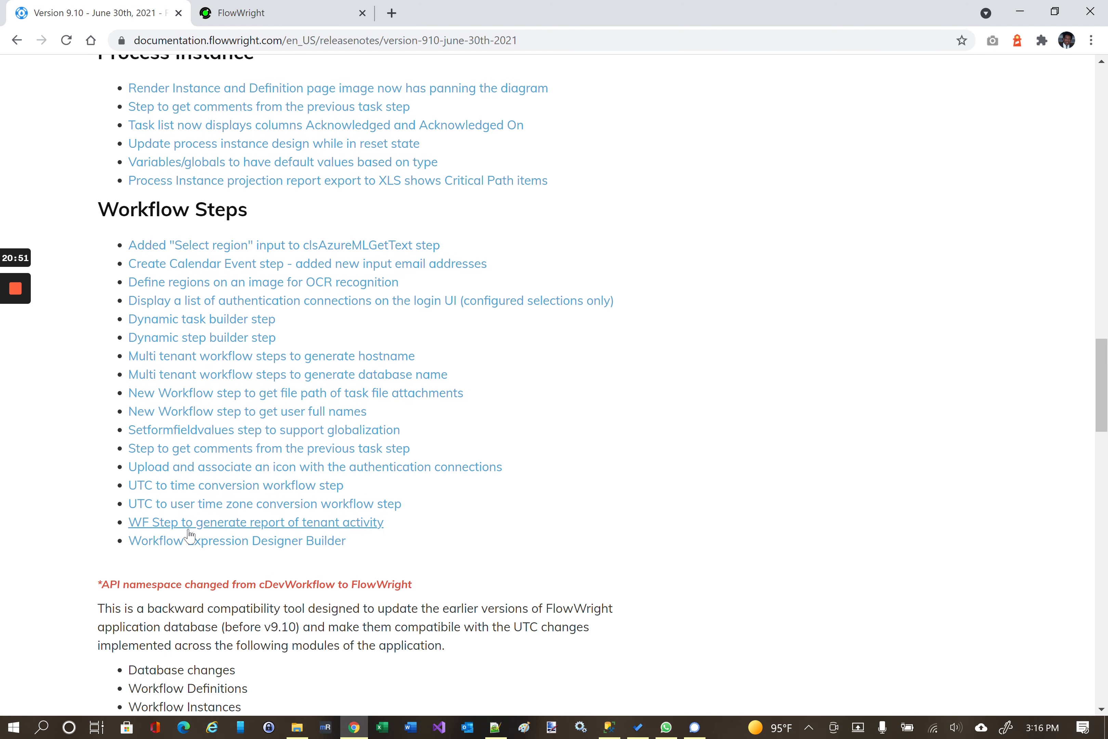
scroll(844, 386, up, 1)
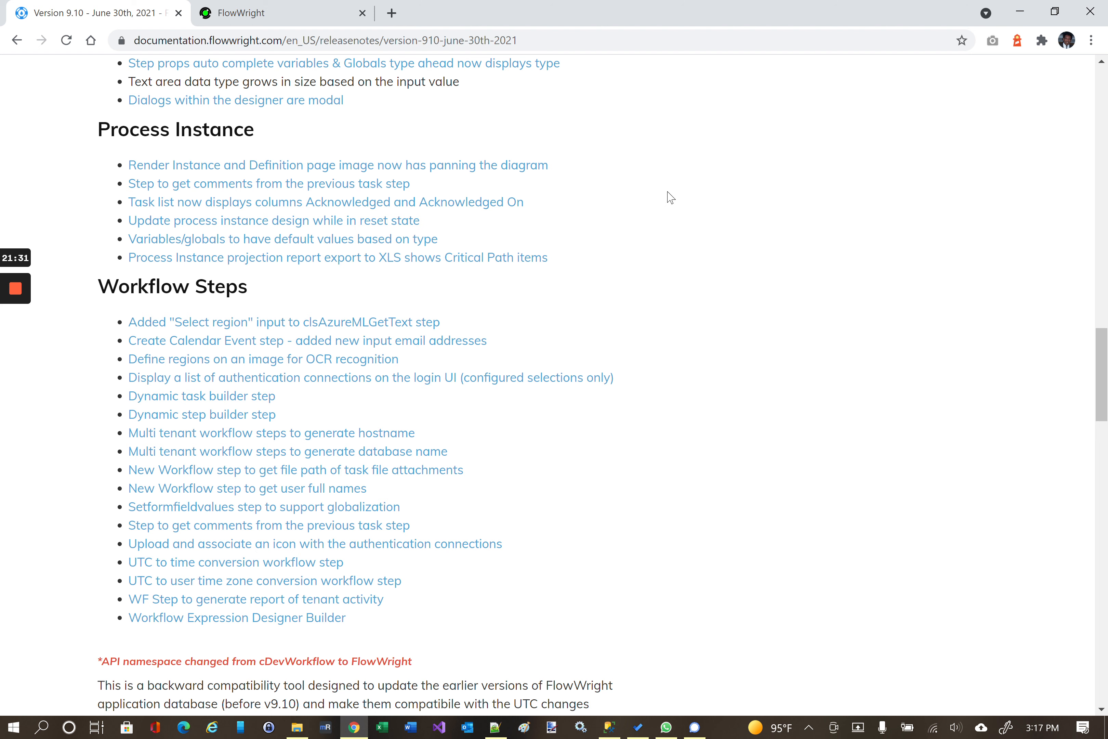
scroll(671, 198, up, 20)
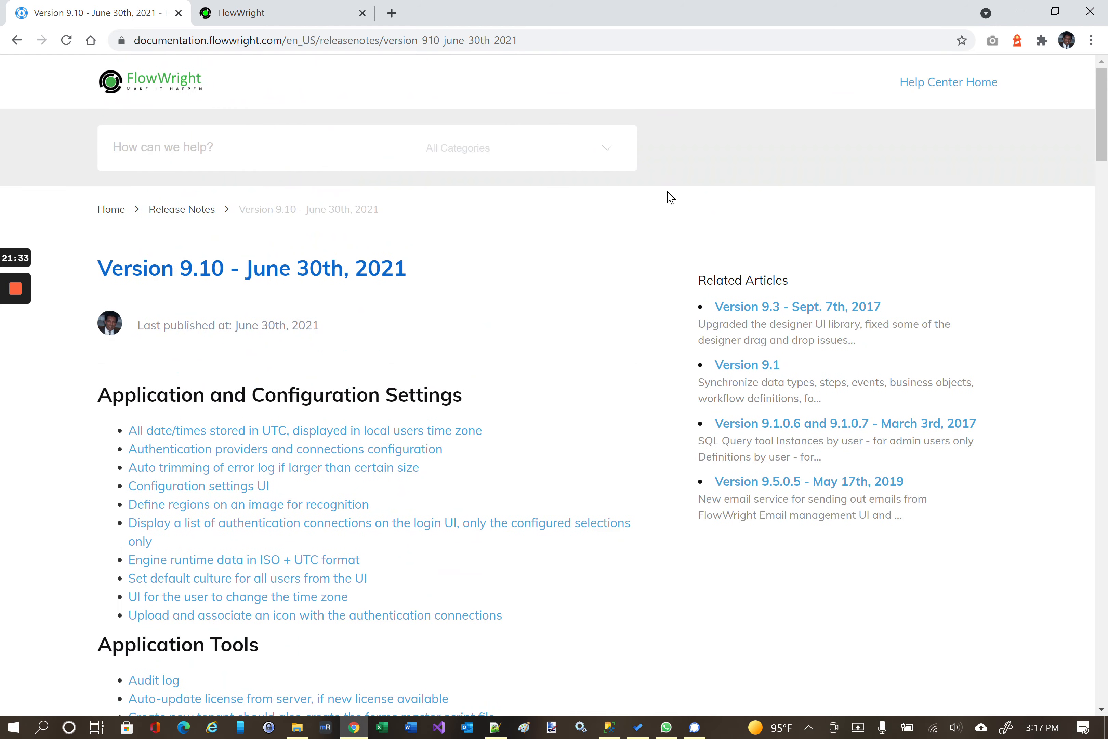
click(237, 7)
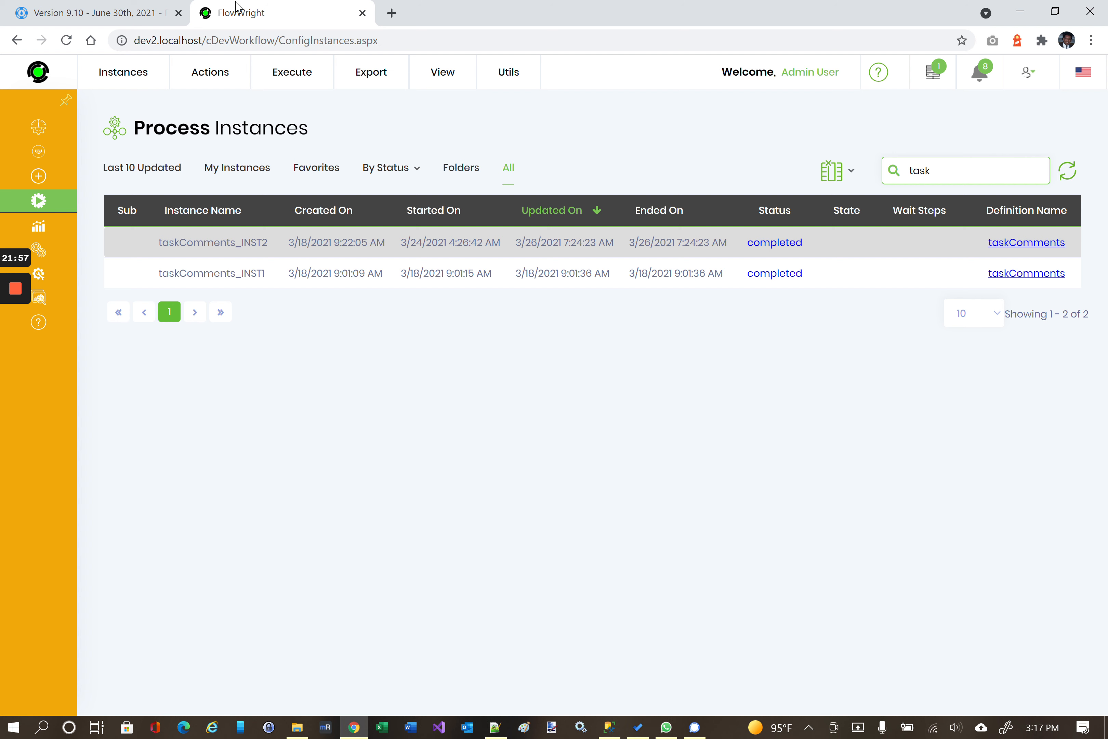
mouse_move(9, 296)
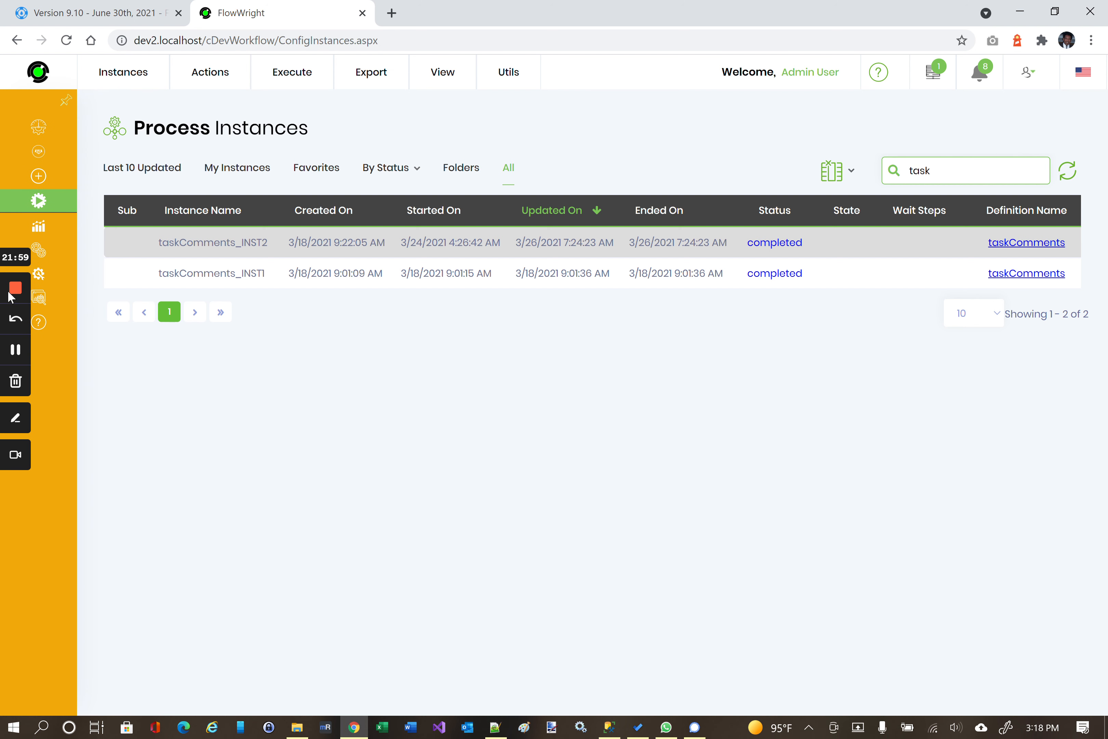